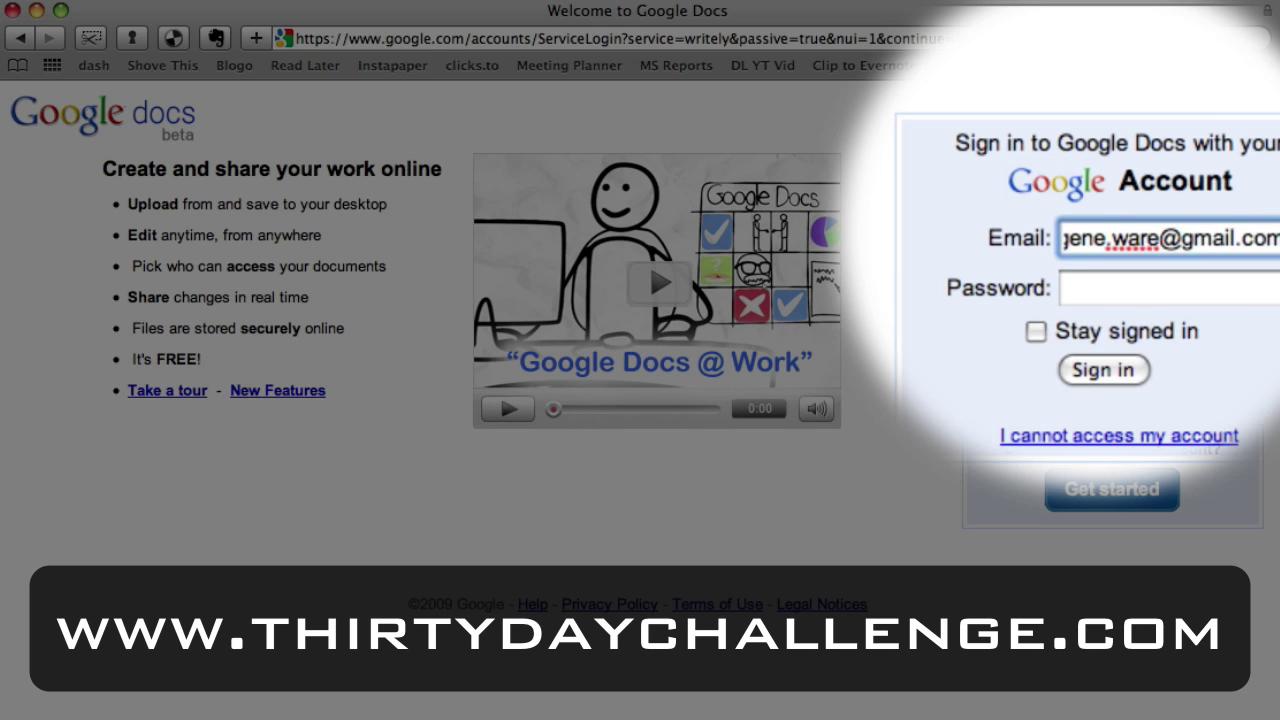
# Enter the account password in the Password field and sign in.
pyautogui.press('Tab')
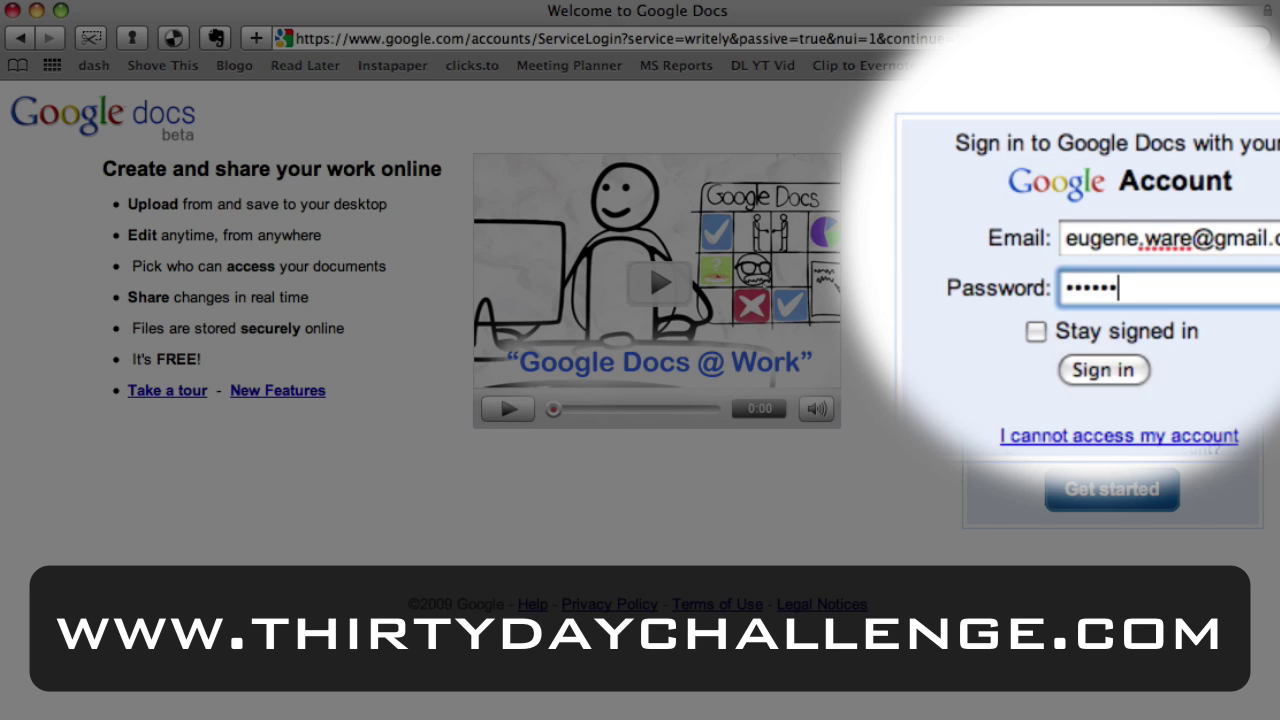
pyautogui.press('Return')
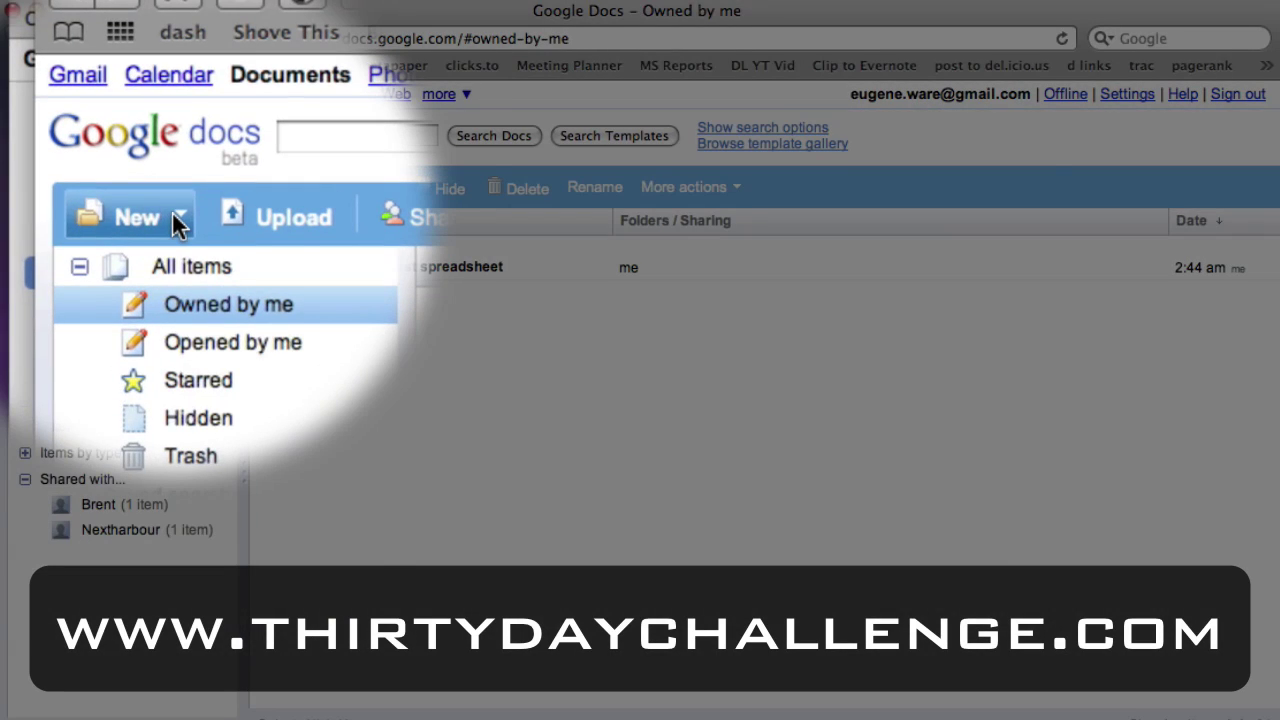
# Create a new blank text document and title it 'my first text document'.
pyautogui.click(86, 192)
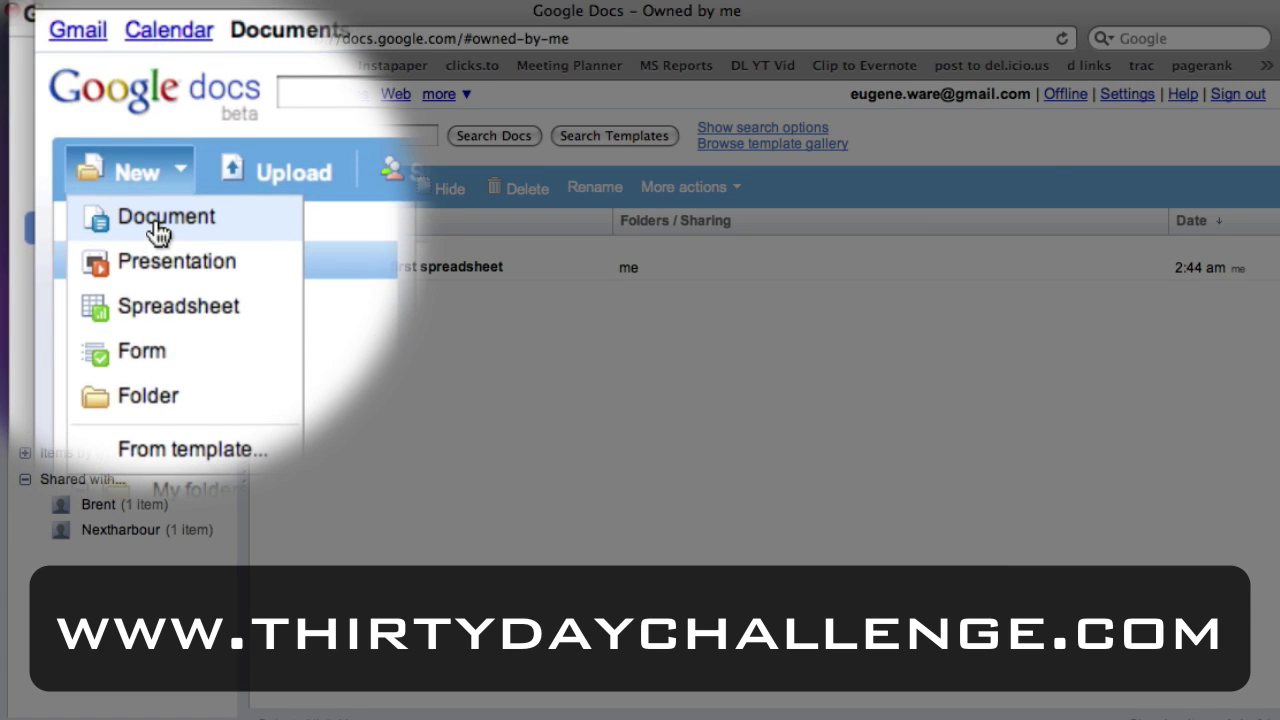
pyautogui.click(160, 233)
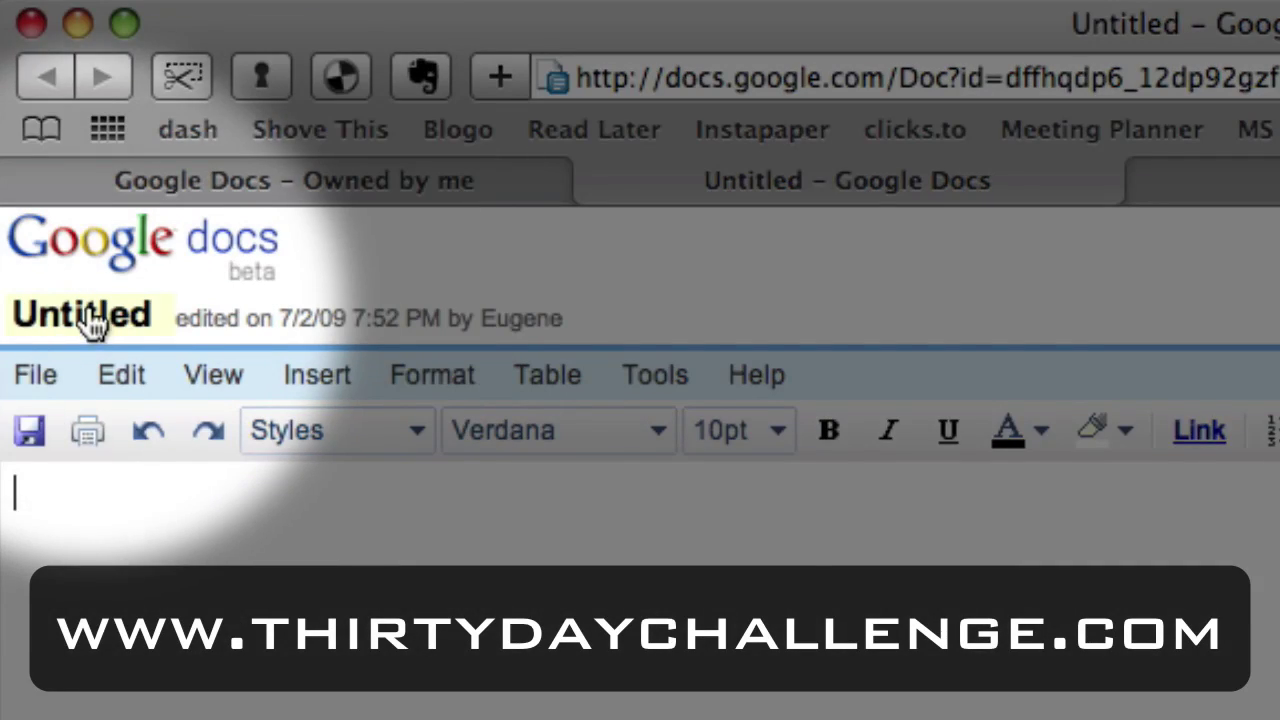
pyautogui.click(86, 314)
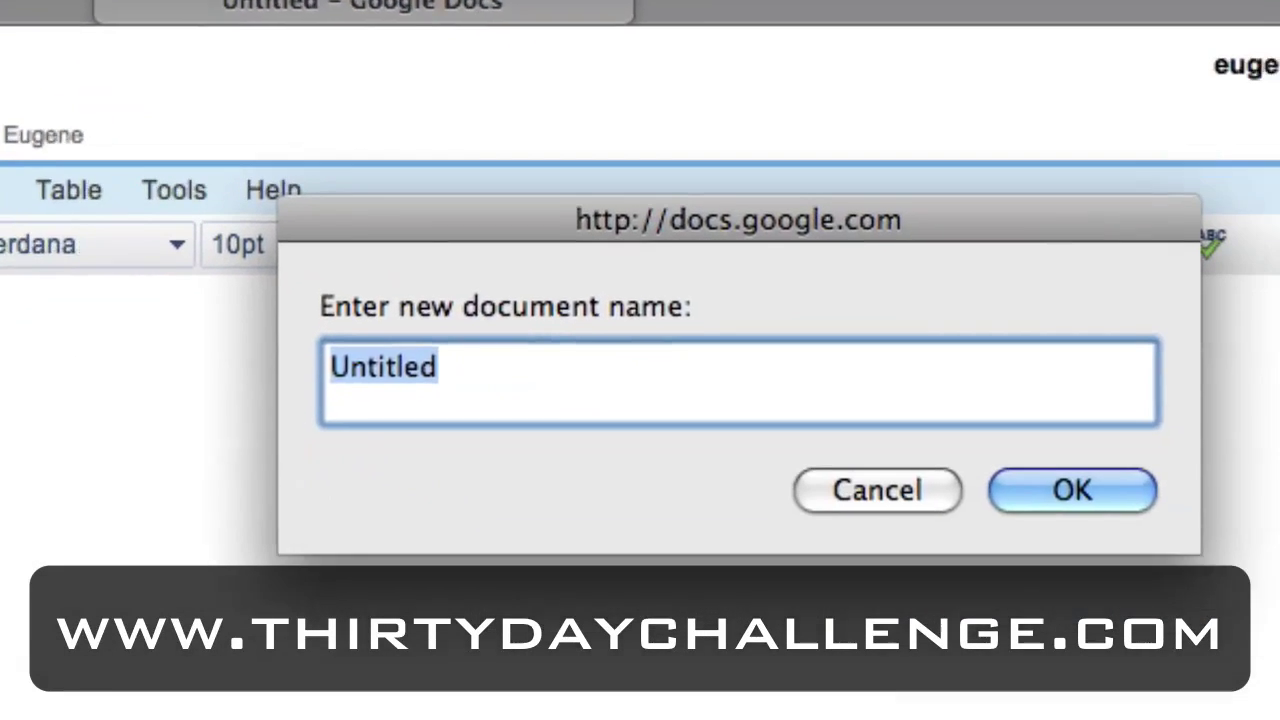
pyautogui.write('my fisr')
pyautogui.press('BackSpace')
pyautogui.press('BackSpace')
pyautogui.write('rst text doc')
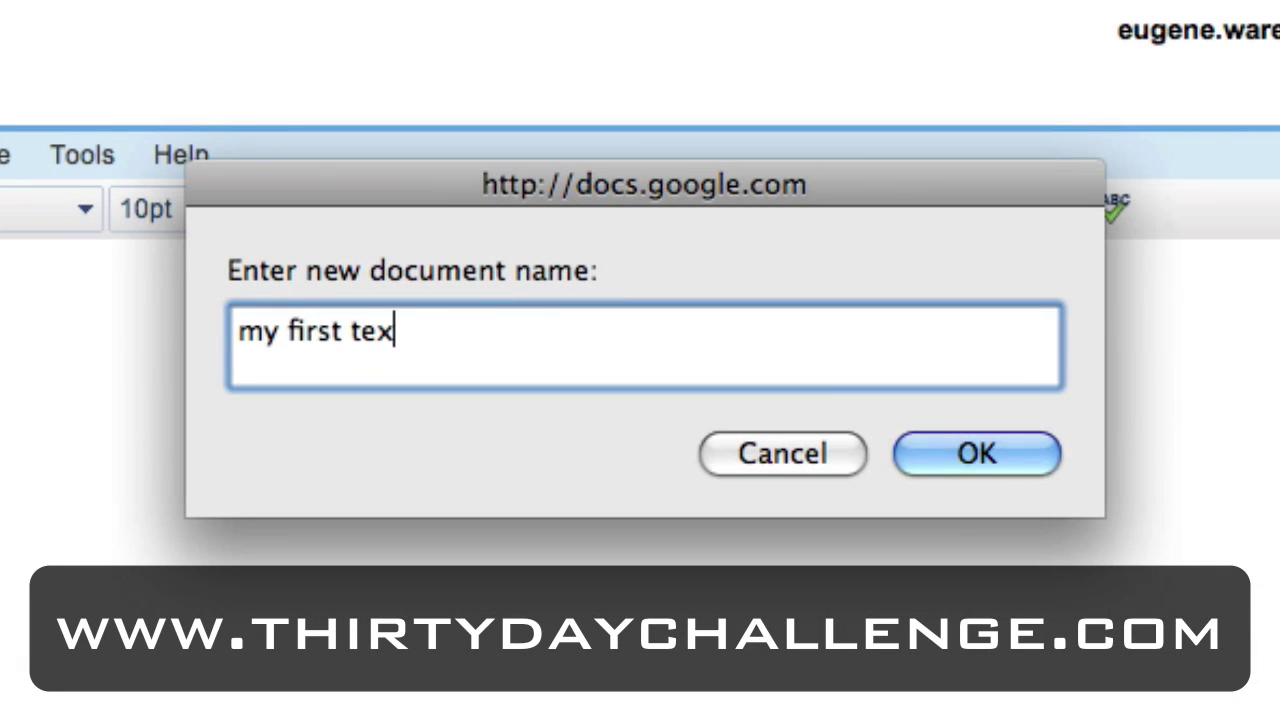
pyautogui.write('ument')
pyautogui.press('Return')
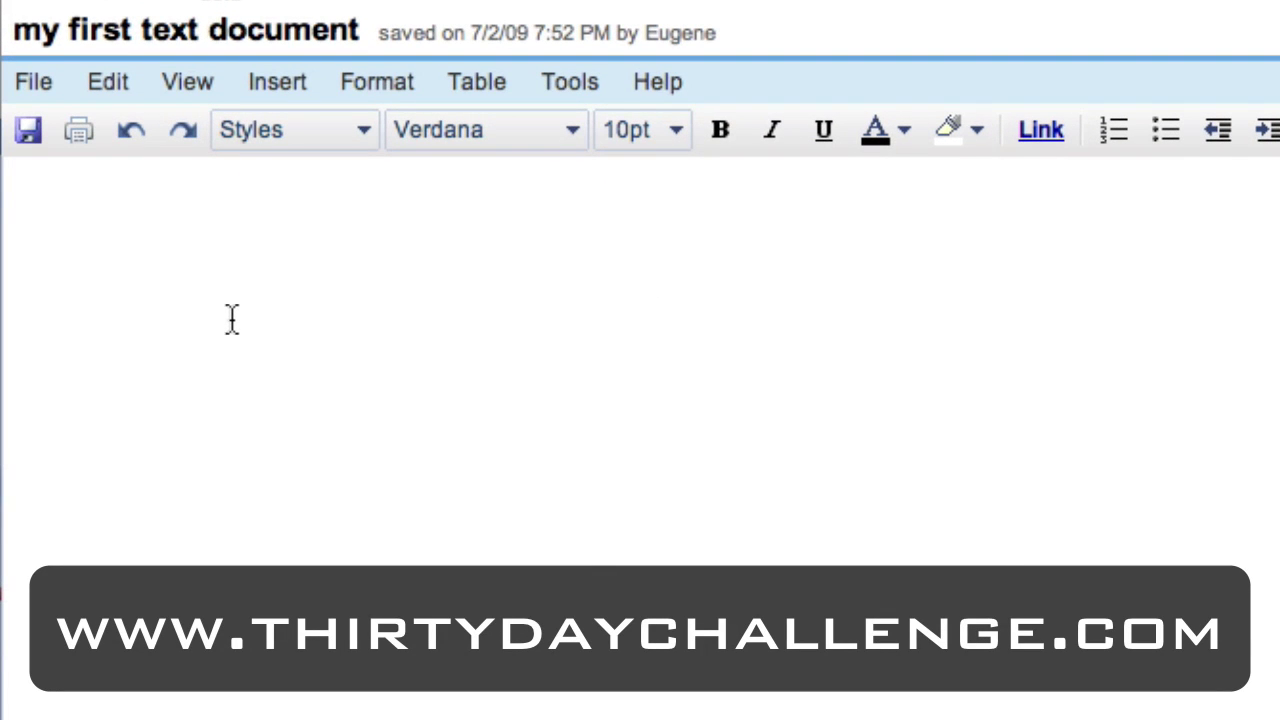
# Type 'This is my heading' and give it the Heading 1 style.
pyautogui.write('This is my')
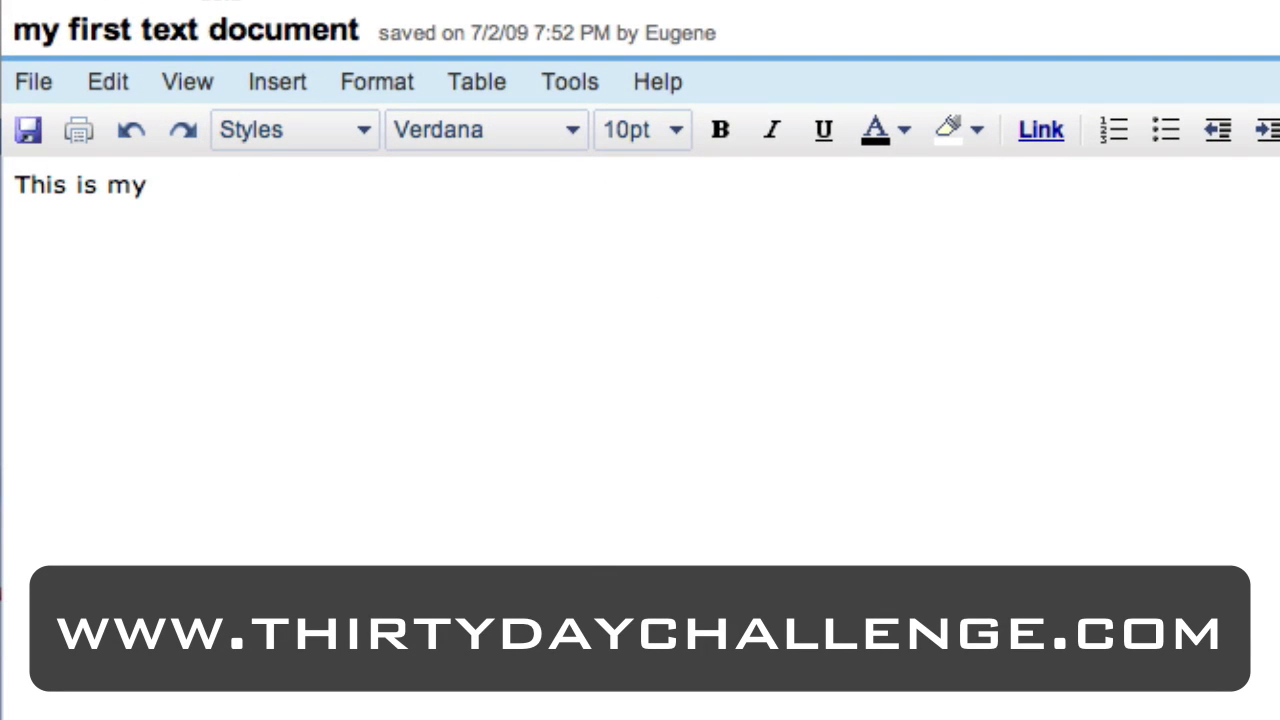
pyautogui.write(' heading')
pyautogui.hotkey('shift', 'Home')
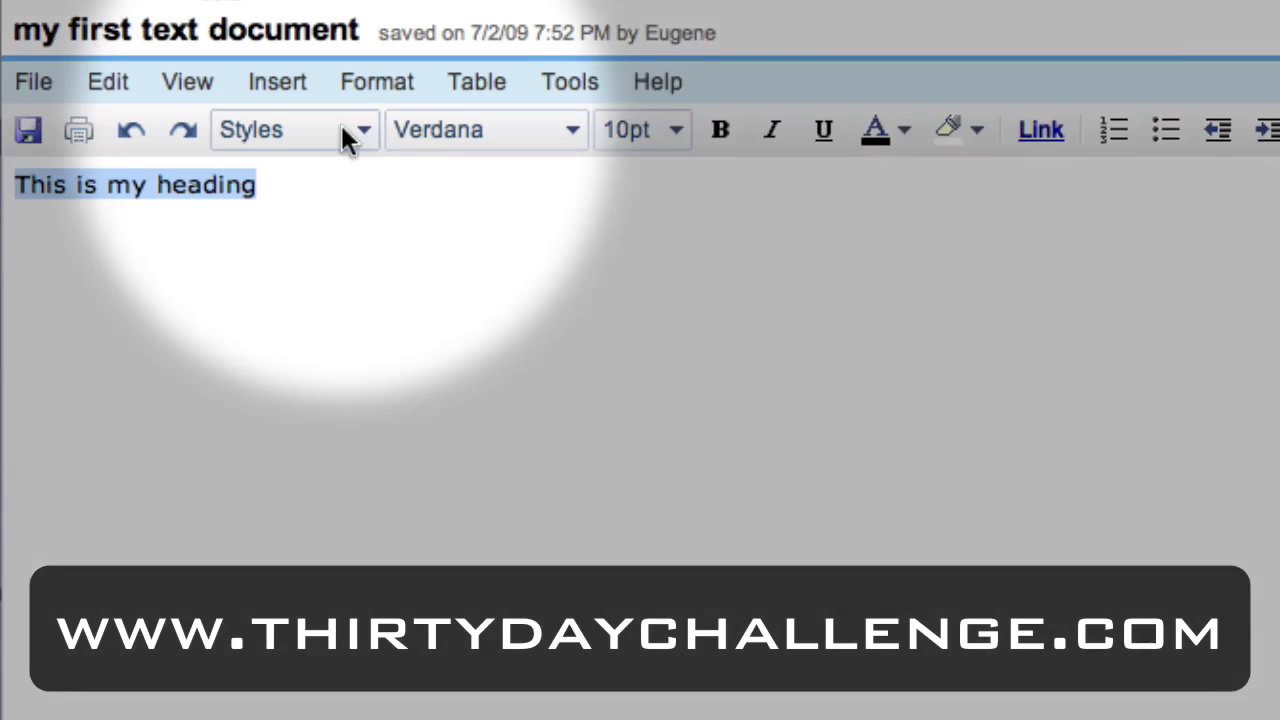
pyautogui.click(343, 130)
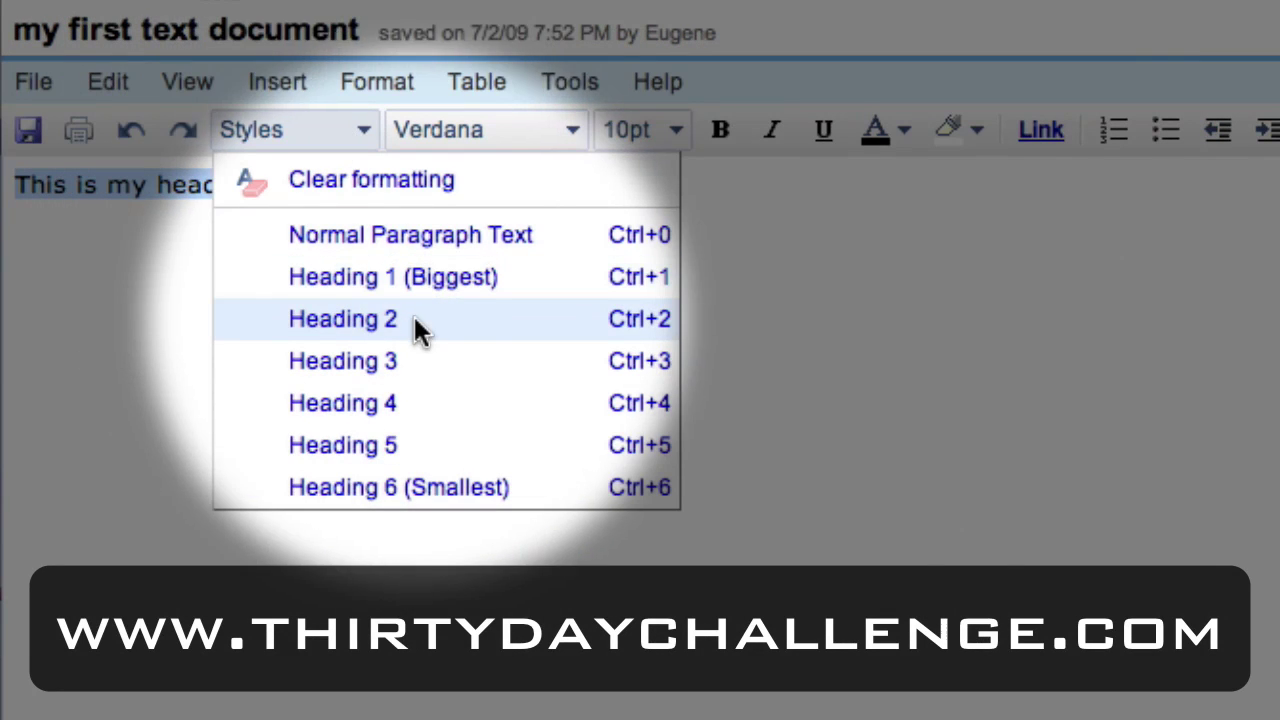
pyautogui.click(411, 278)
pyautogui.click(697, 231)
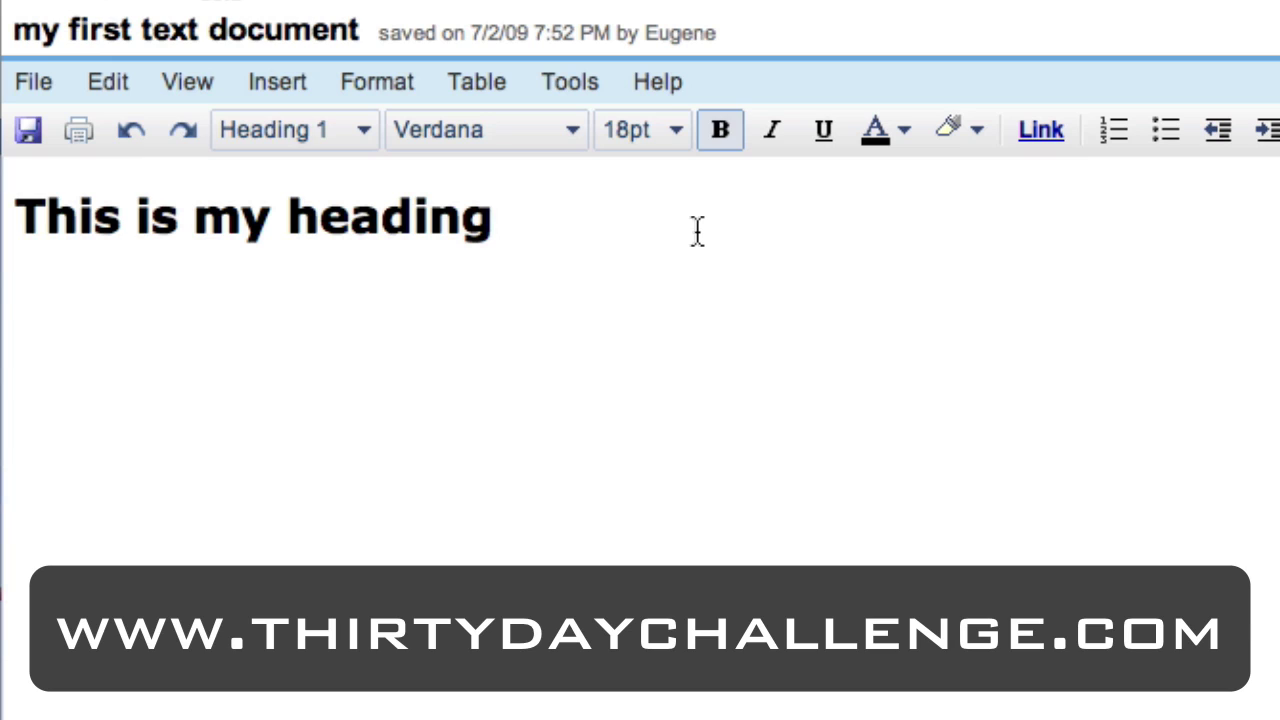
# Add the line 'This is some text' with 'some text' bold and italic.
pyautogui.write('This is some text')
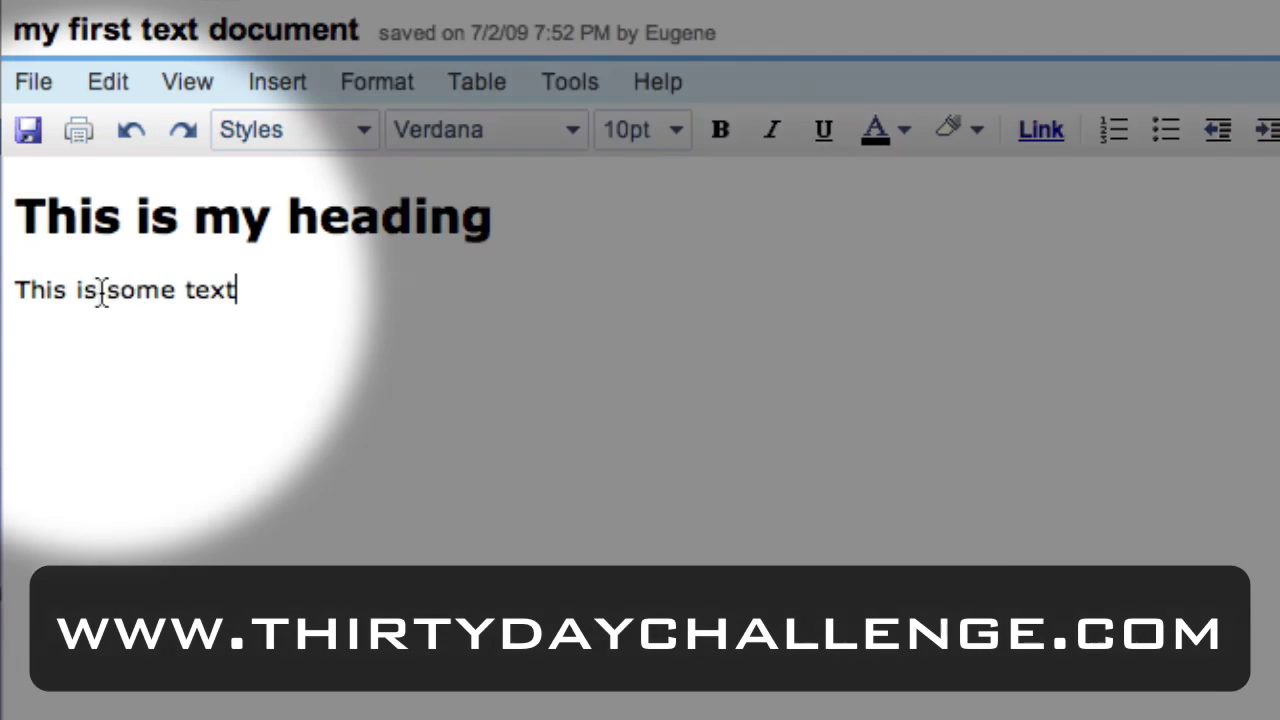
pyautogui.moveTo(106, 290); pyautogui.dragTo(255, 295)
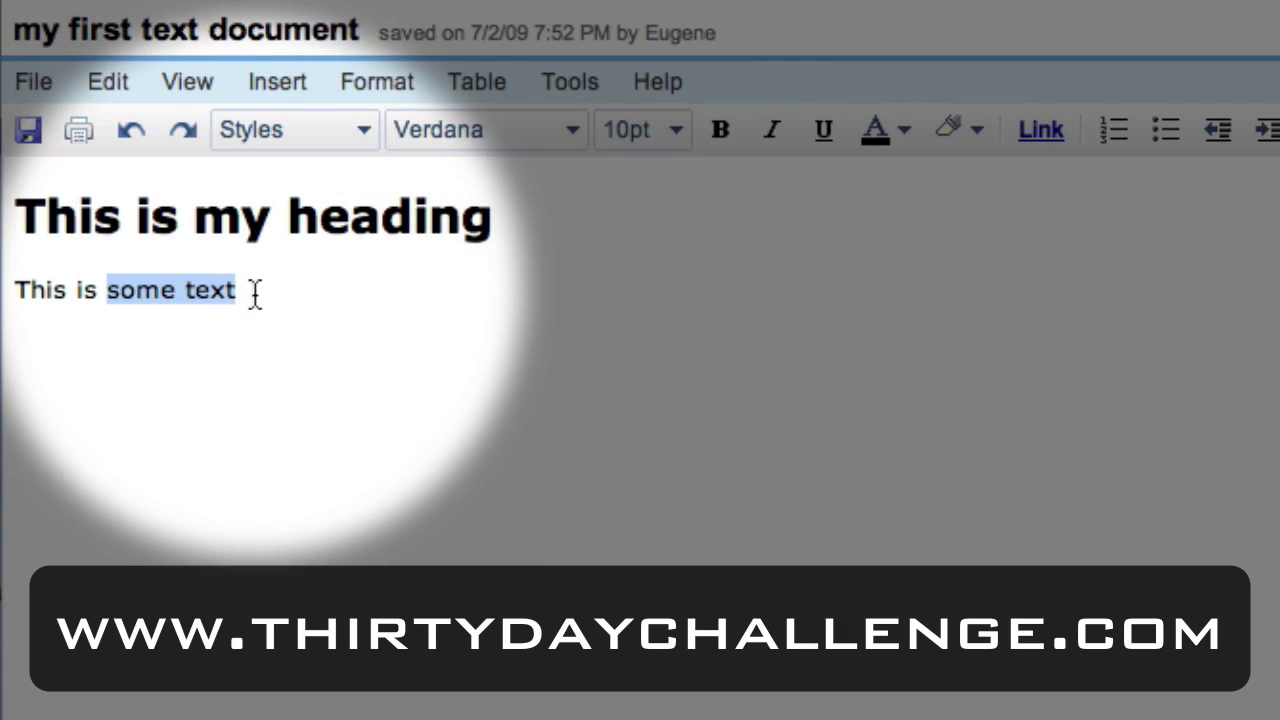
pyautogui.click(719, 131)
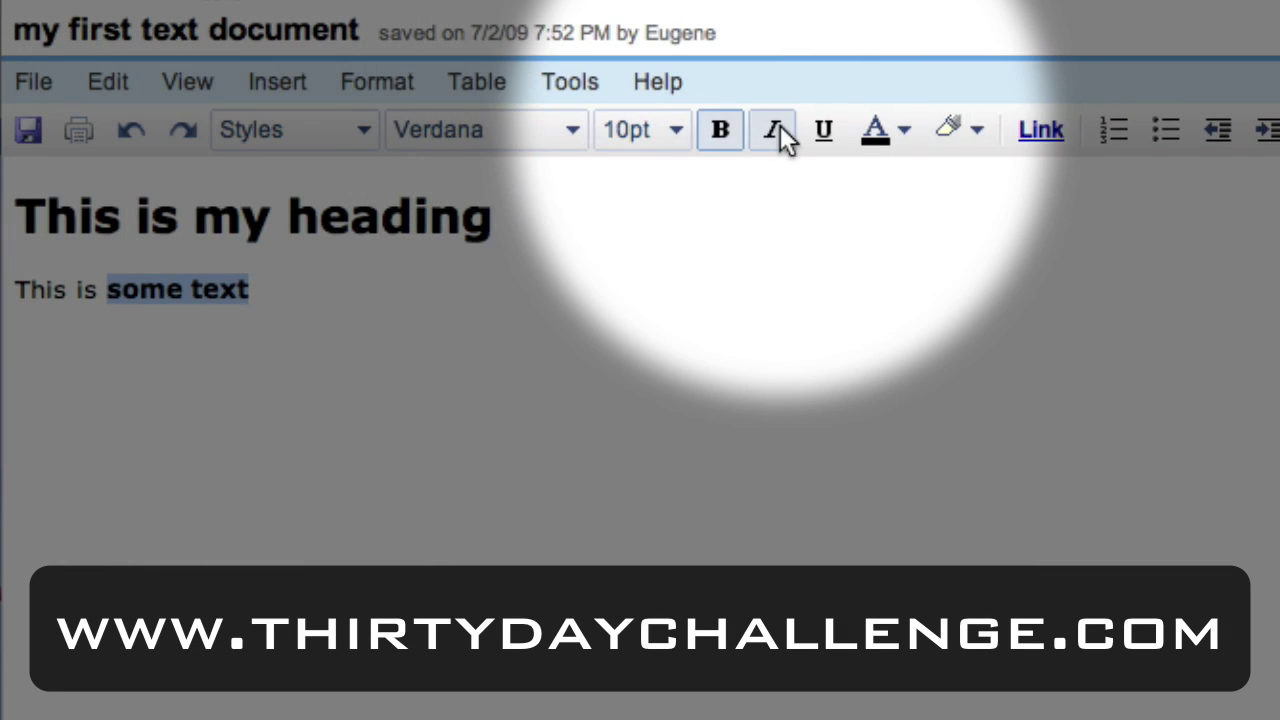
pyautogui.click(780, 129)
pyautogui.click(374, 331)
# Add a test word 'sdfsd', try formatting on it, then delete it.
pyautogui.press('Return')
pyautogui.write('sdfsd')
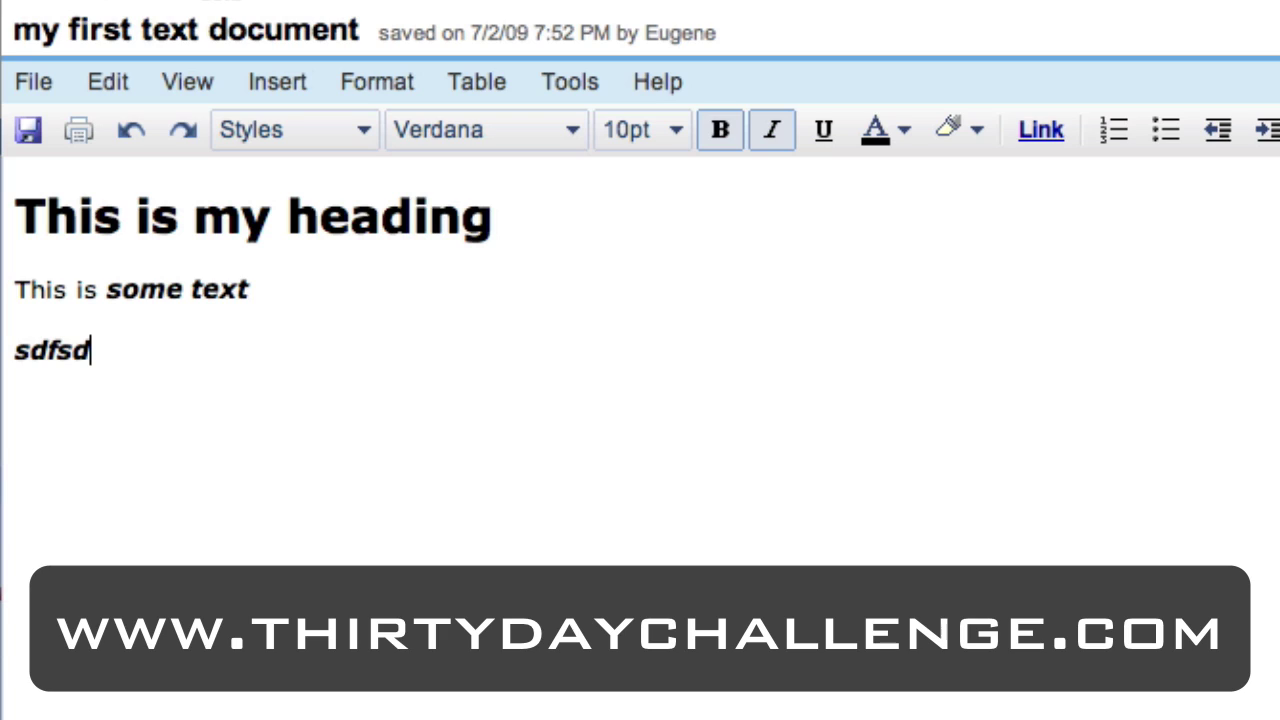
pyautogui.hotkey('shift', 'Home')
pyautogui.hotkey('ctrl', 'b')
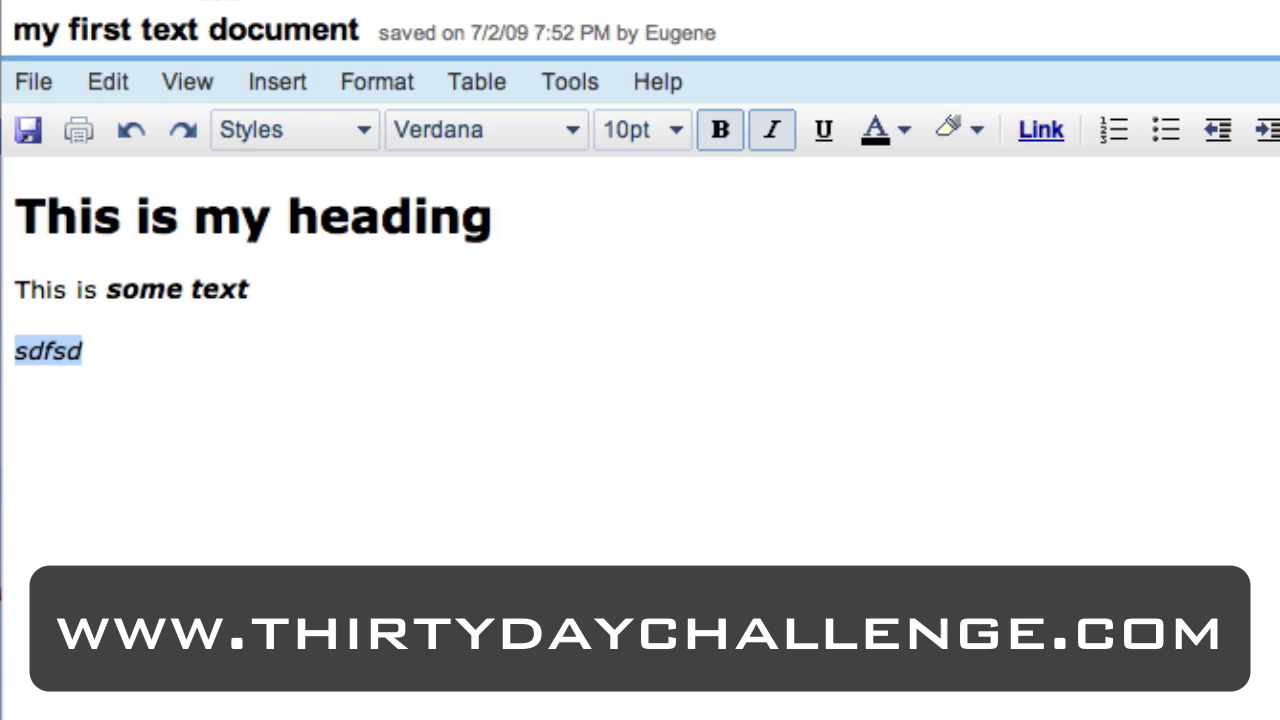
pyautogui.hotkey('ctrl', 'u')
pyautogui.hotkey('ctrl', 'u')
pyautogui.hotkey('ctrl', 'i')
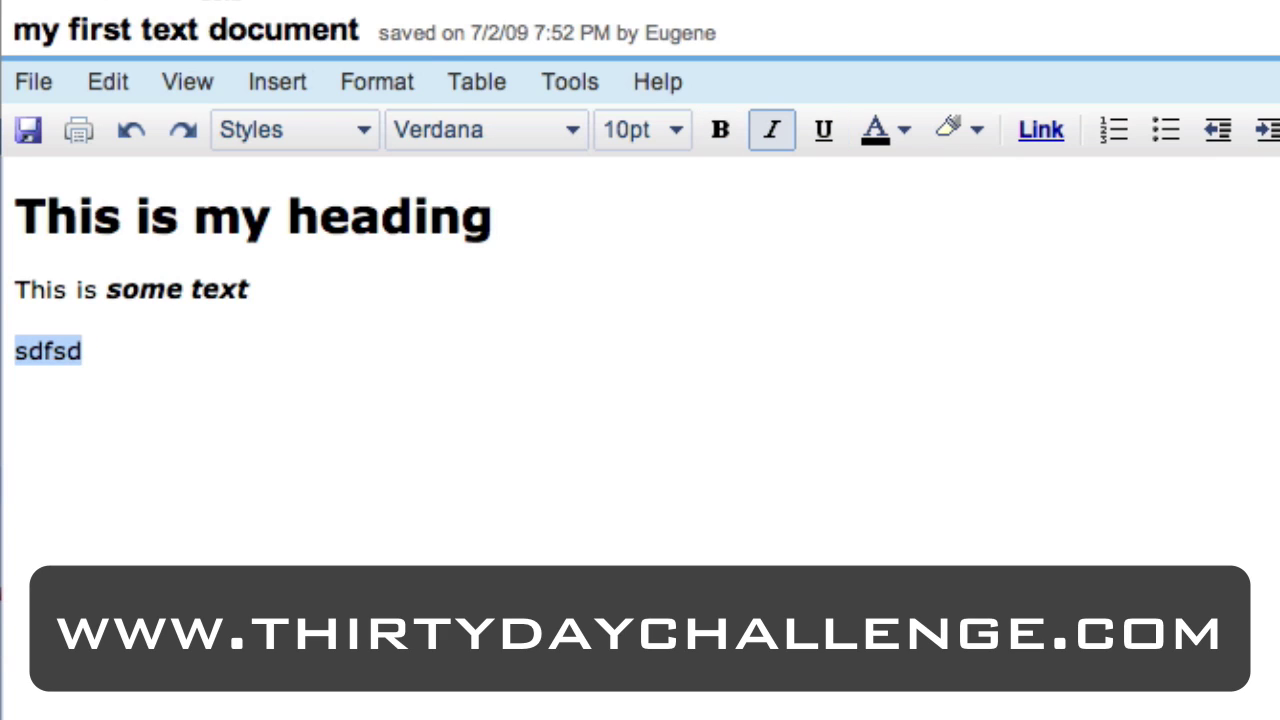
pyautogui.click(383, 331)
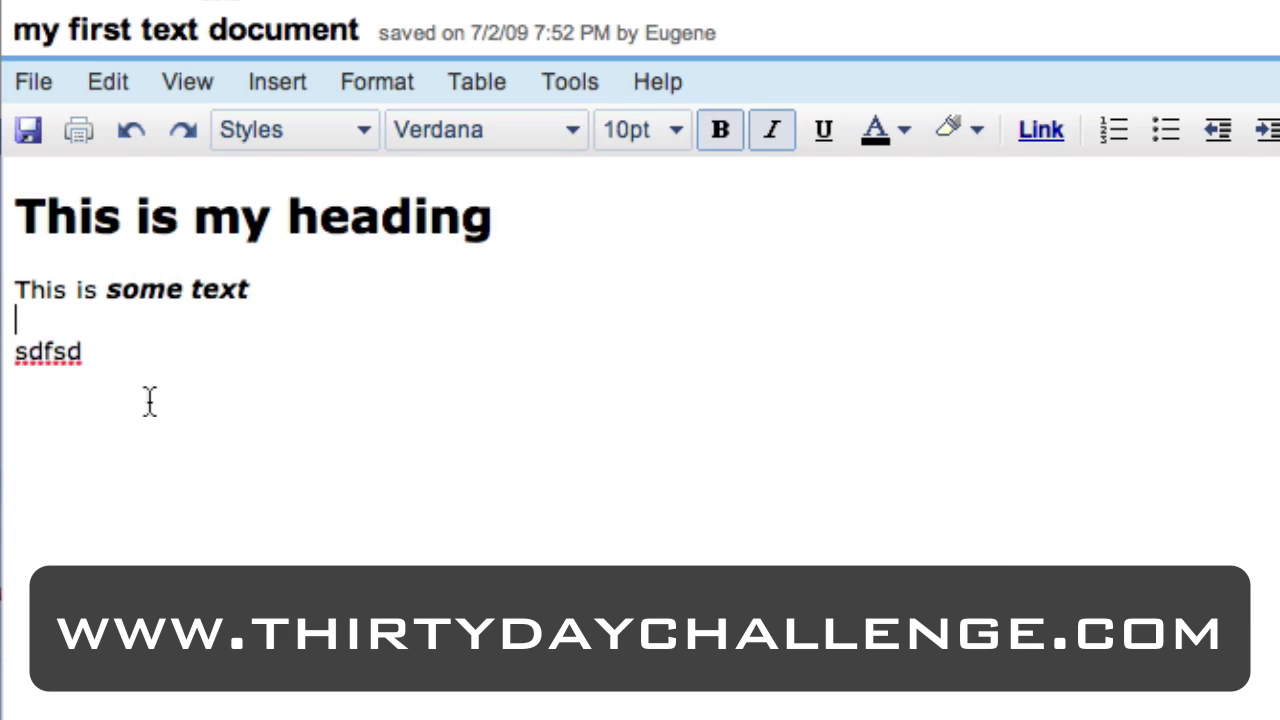
pyautogui.doubleClick(69, 373)
pyautogui.press('BackSpace')
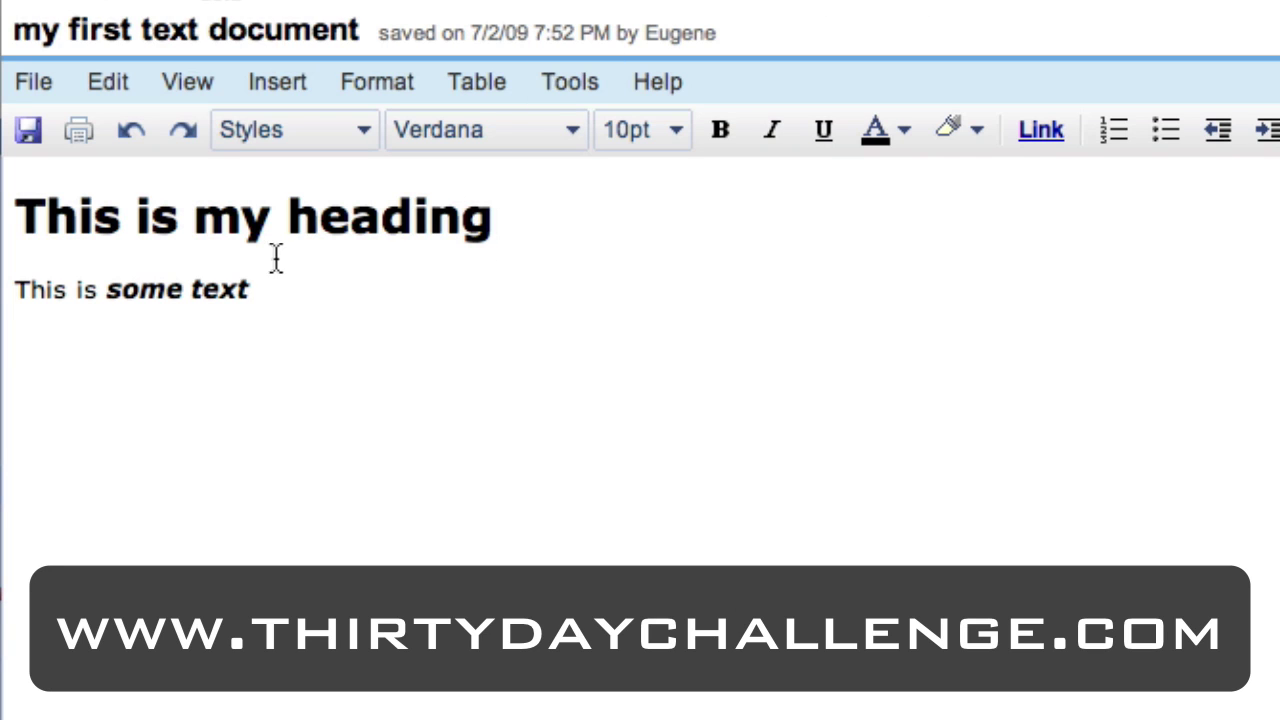
# Insert a new drawing and draw a rectangle near the canvas's top left.
pyautogui.click(292, 86)
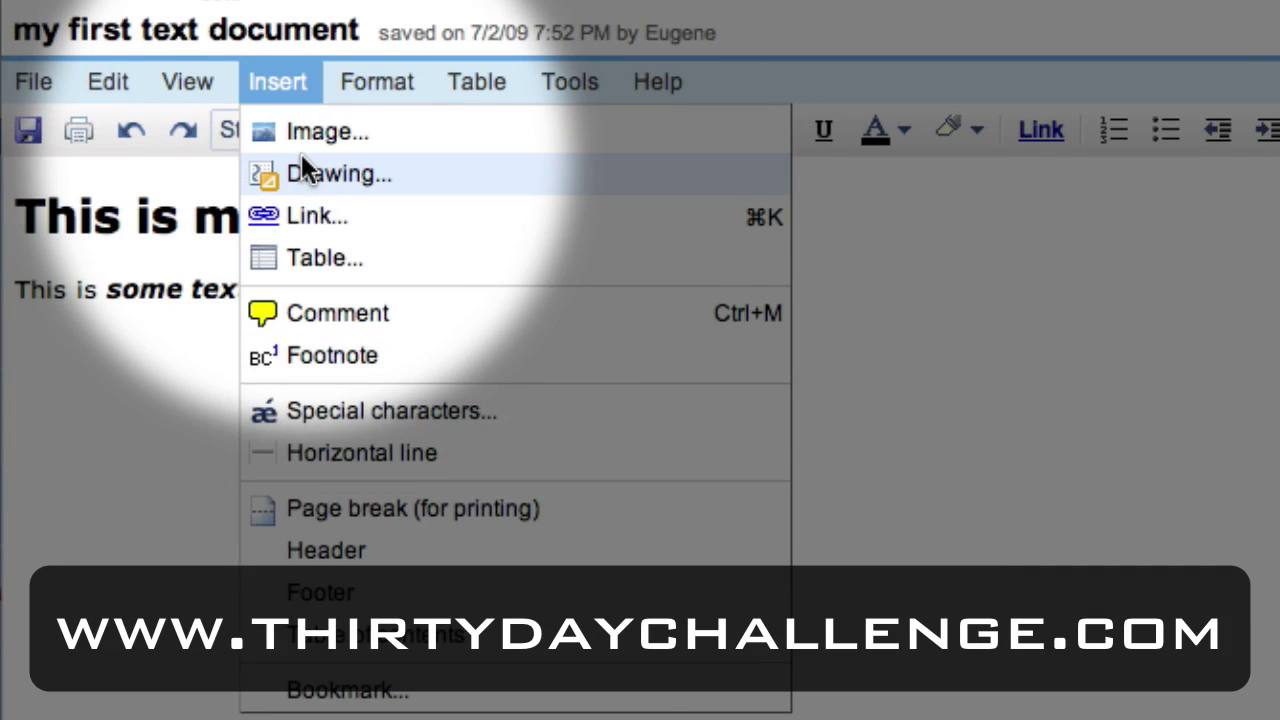
pyautogui.click(301, 170)
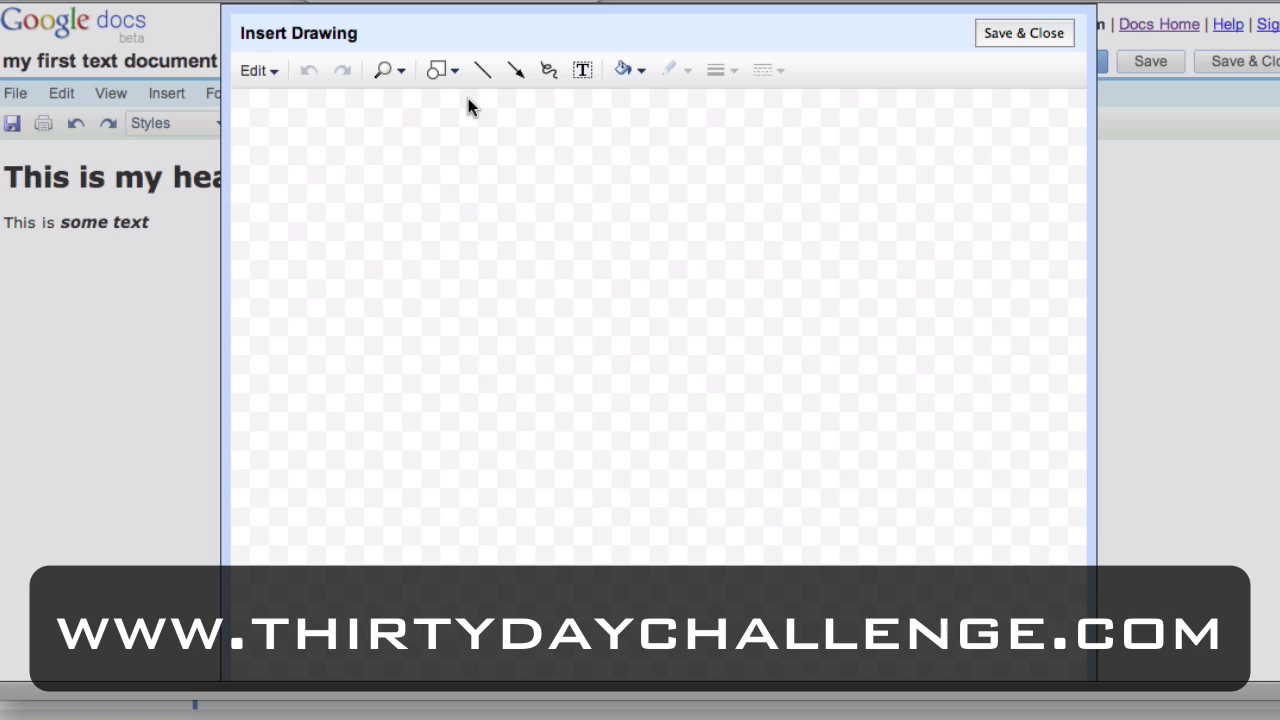
pyautogui.click(441, 69)
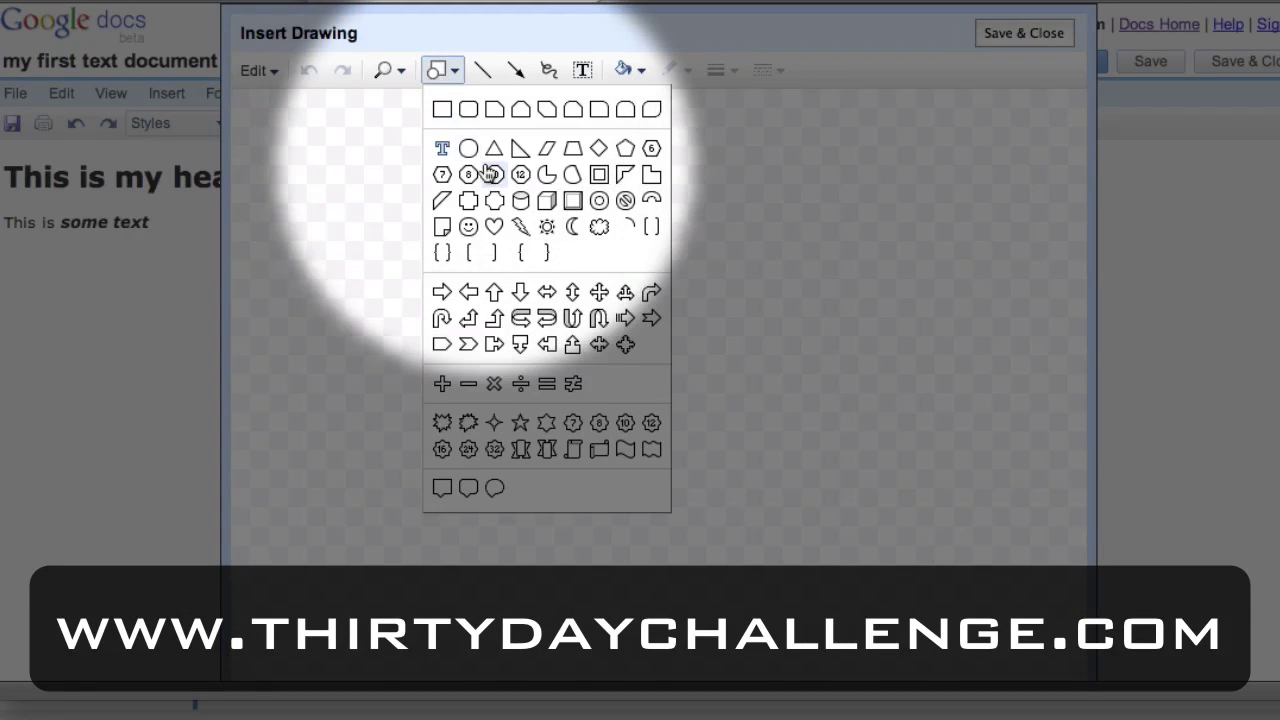
pyautogui.click(443, 110)
pyautogui.moveTo(325, 135); pyautogui.dragTo(620, 364)
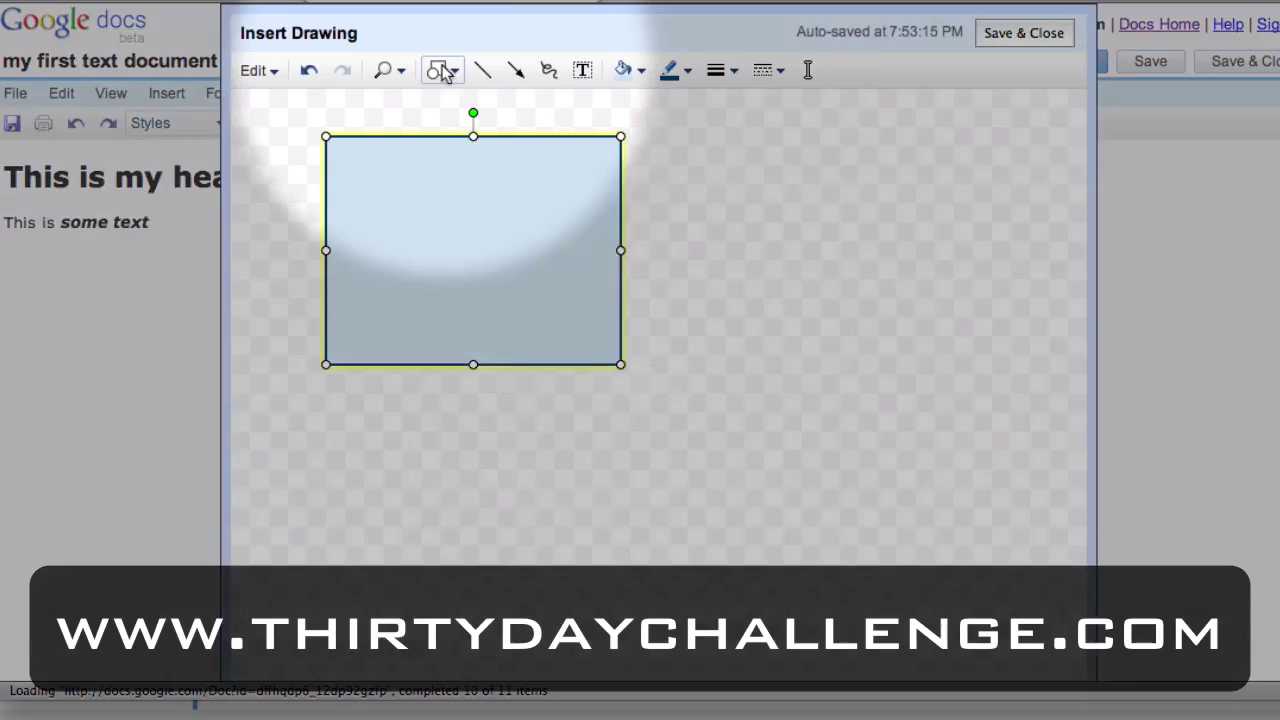
# Add a bevelled box right of the rectangle labelled 'This is a button'.
pyautogui.click(443, 69)
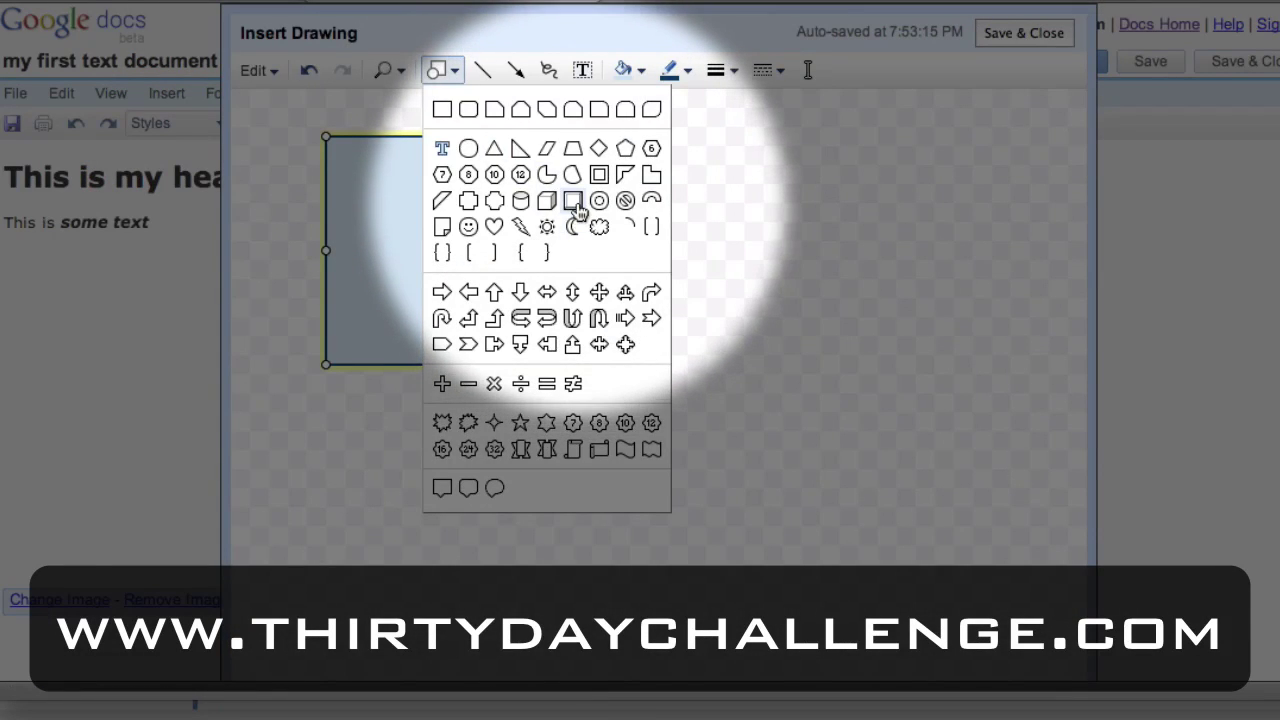
pyautogui.click(580, 206)
pyautogui.moveTo(742, 163); pyautogui.dragTo(963, 289)
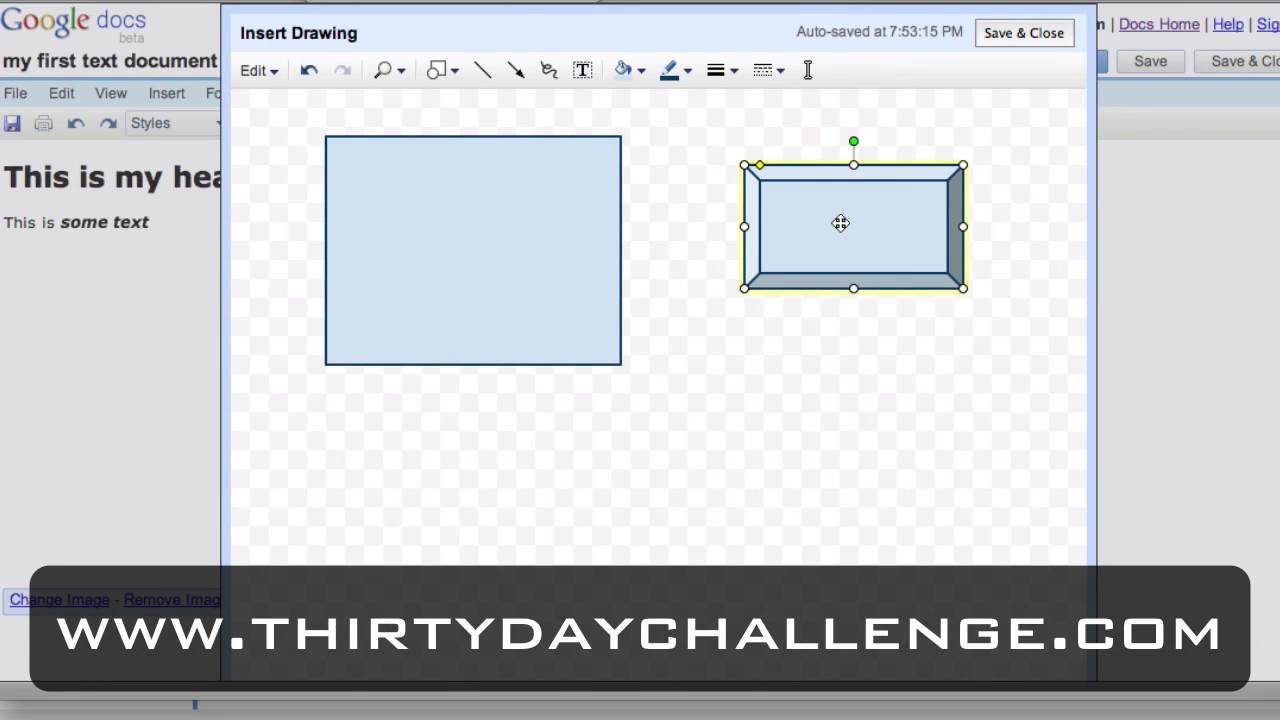
pyautogui.doubleClick(840, 223)
pyautogui.write('This is a')
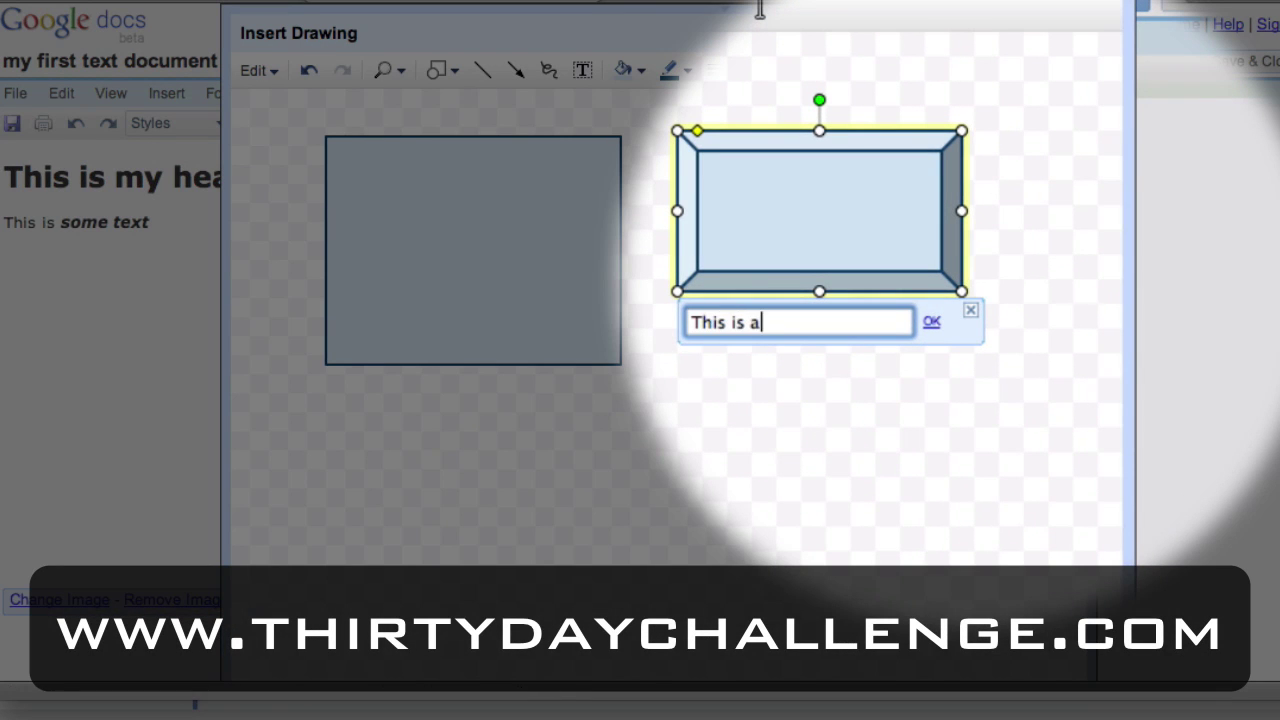
pyautogui.write(' button')
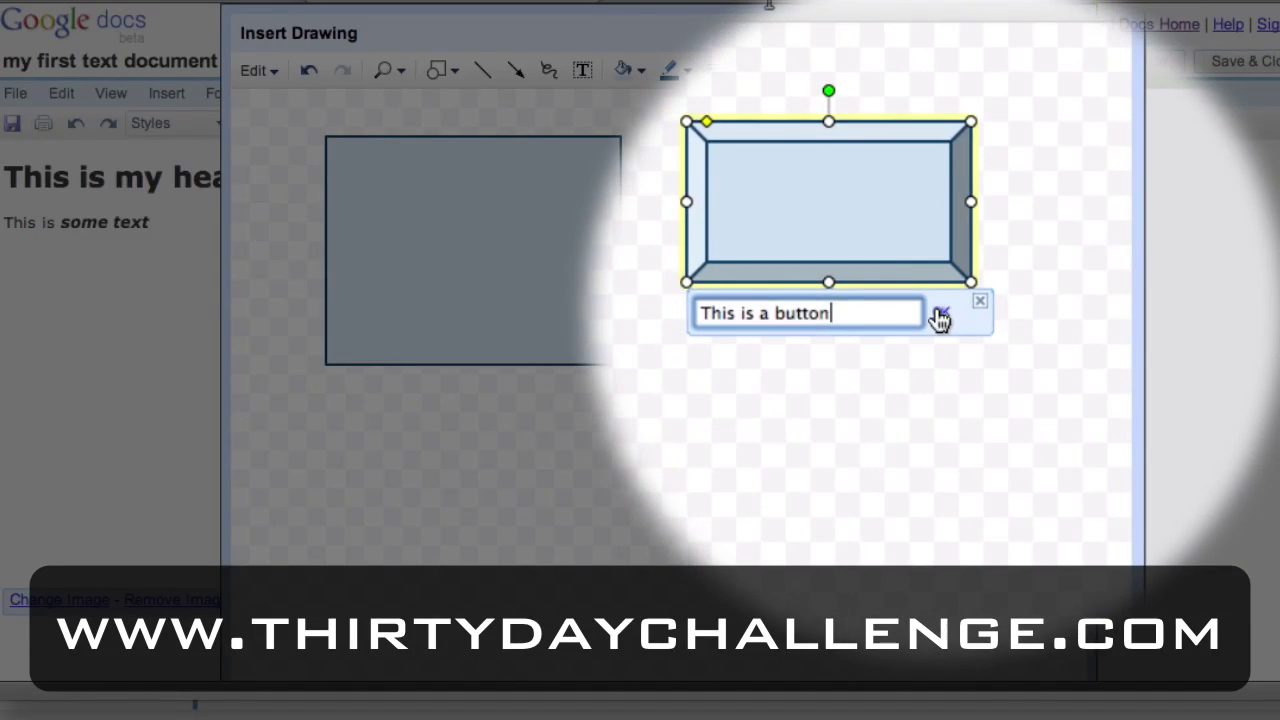
pyautogui.click(931, 321)
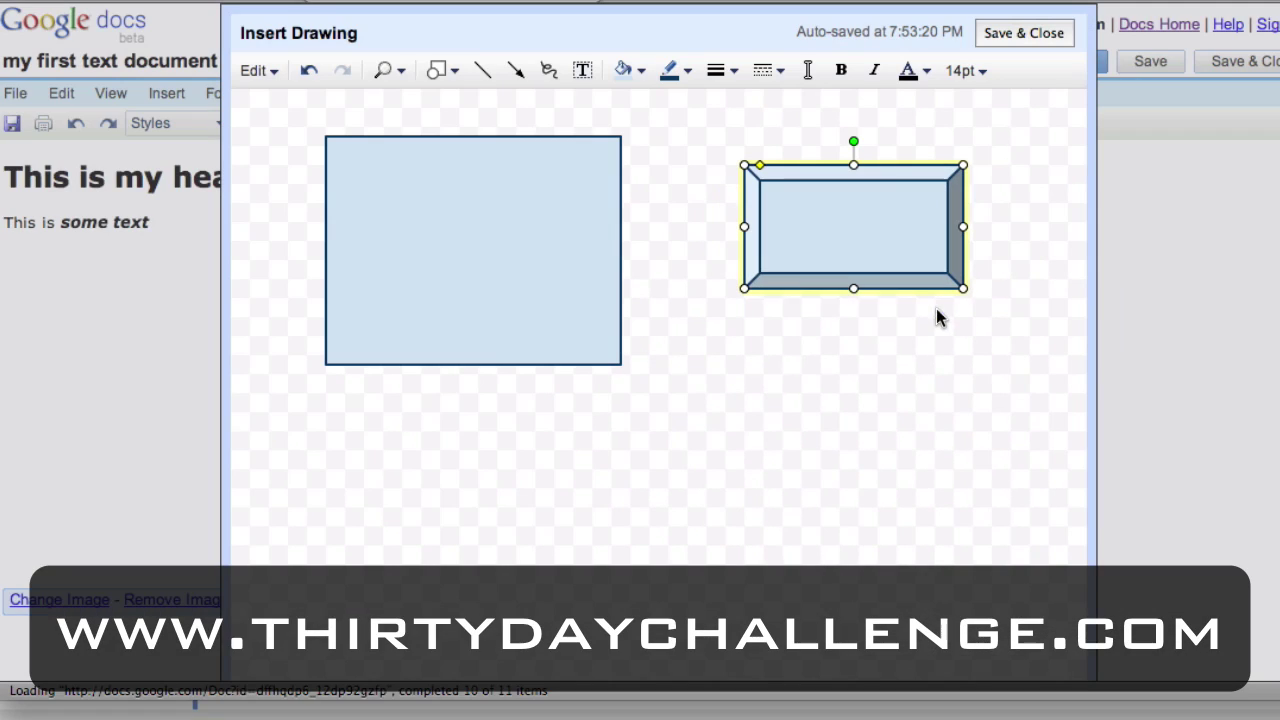
# Draw an arrow pointing toward the rectangle and an ellipse below it.
pyautogui.click(869, 355)
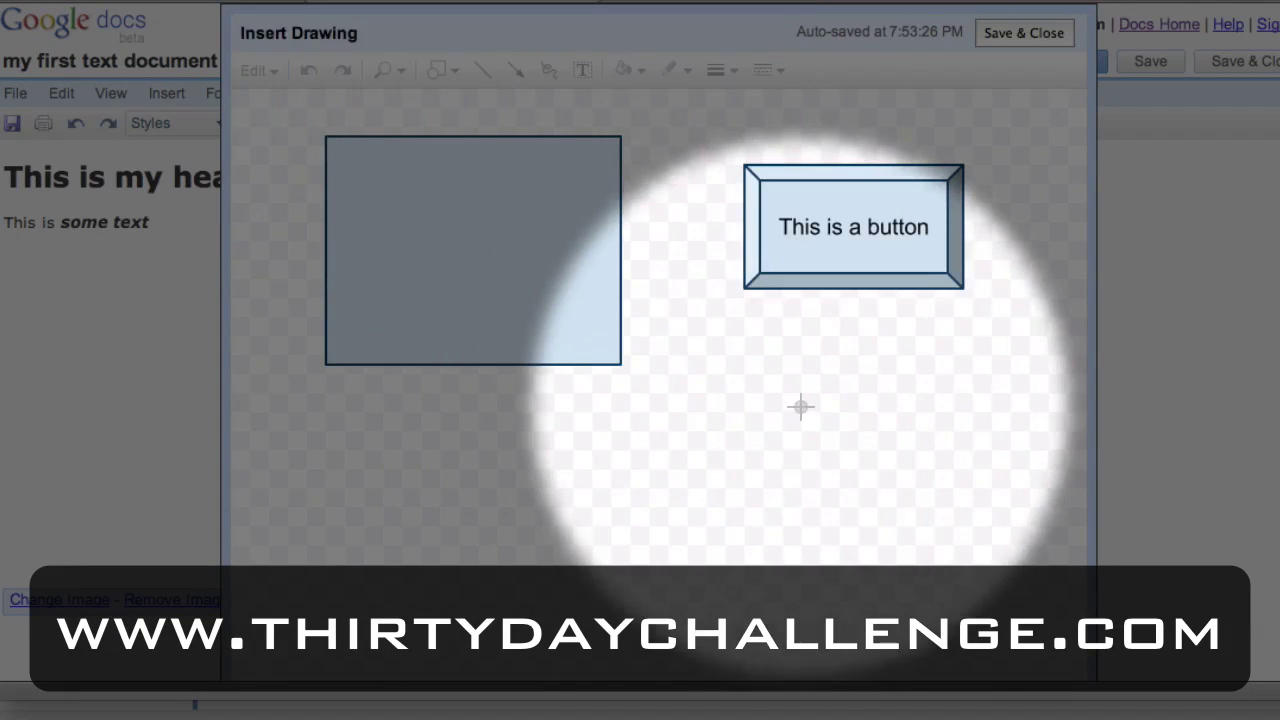
pyautogui.moveTo(800, 409); pyautogui.dragTo(670, 280)
pyautogui.click(446, 74)
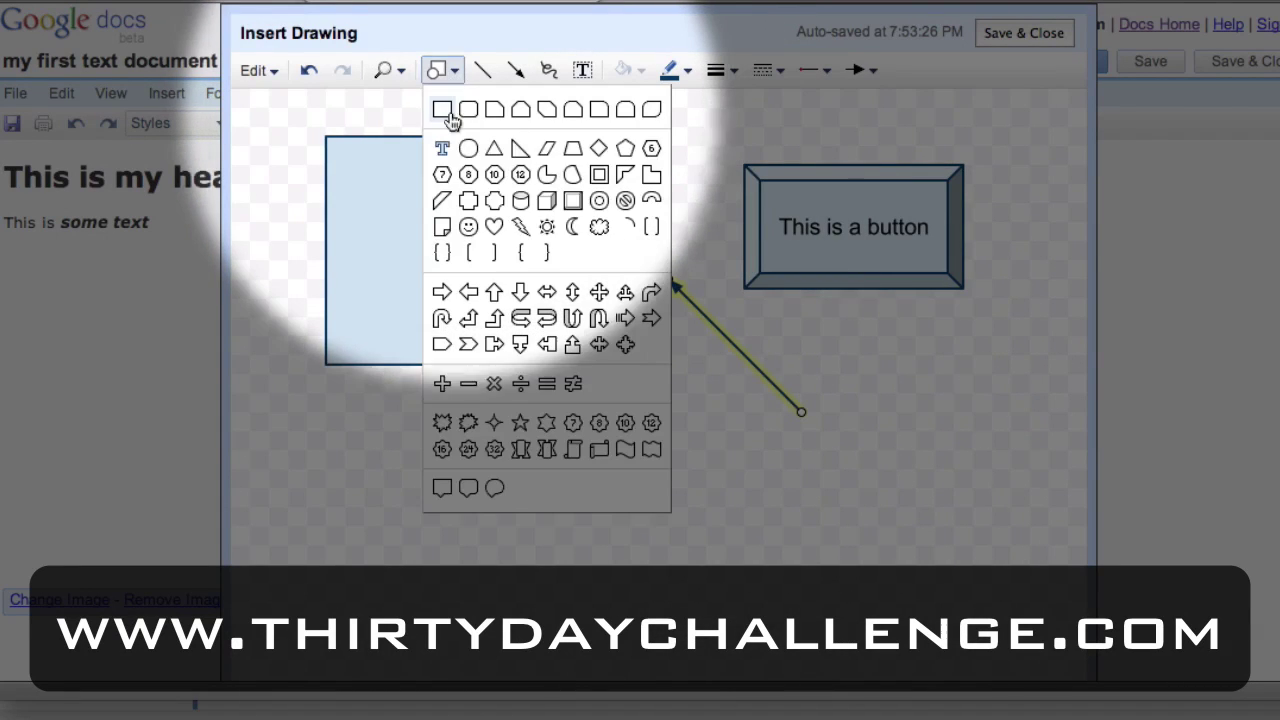
pyautogui.click(468, 148)
pyautogui.moveTo(506, 412); pyautogui.dragTo(726, 546)
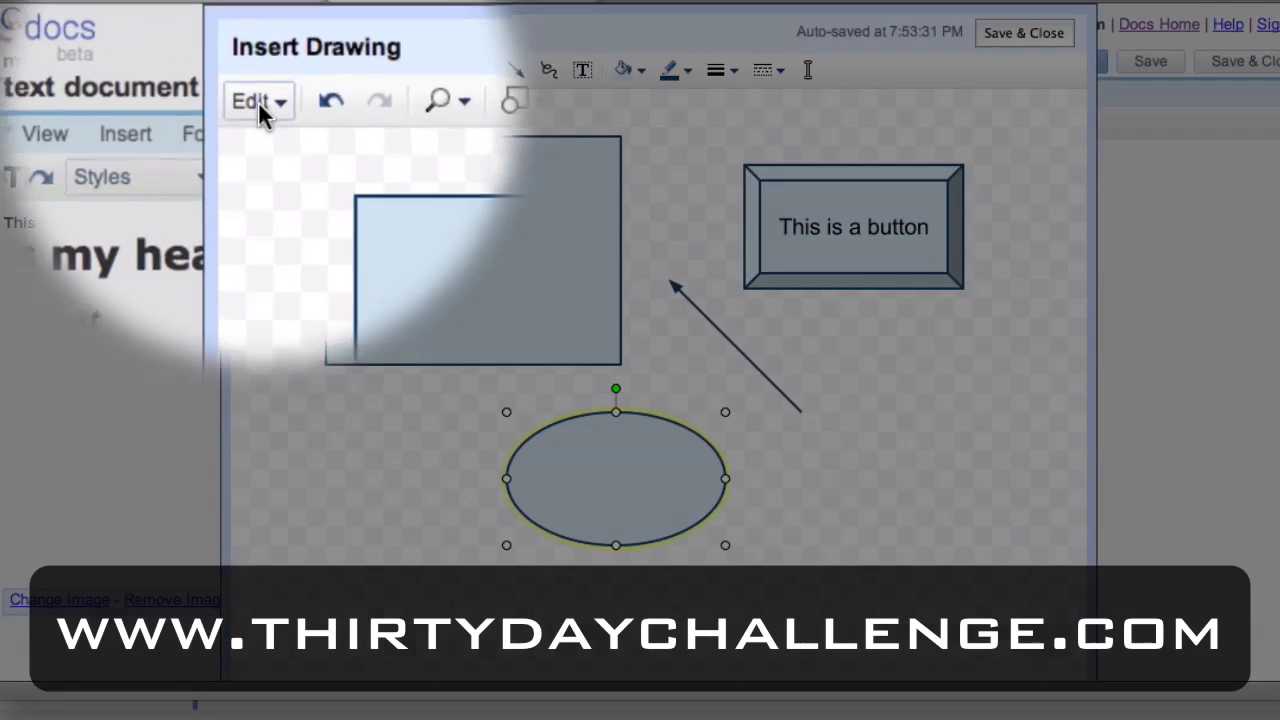
# Export the drawing as a PDF and close the exported file.
pyautogui.click(260, 71)
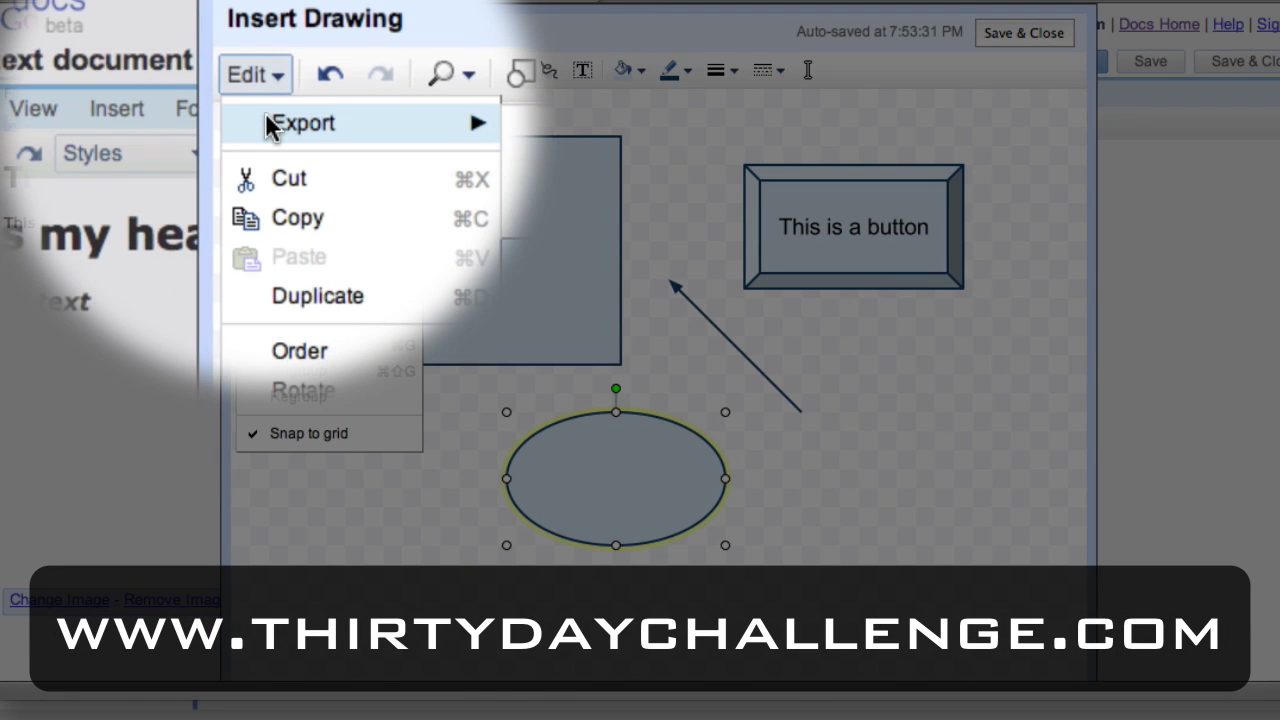
pyautogui.moveTo(429, 121)
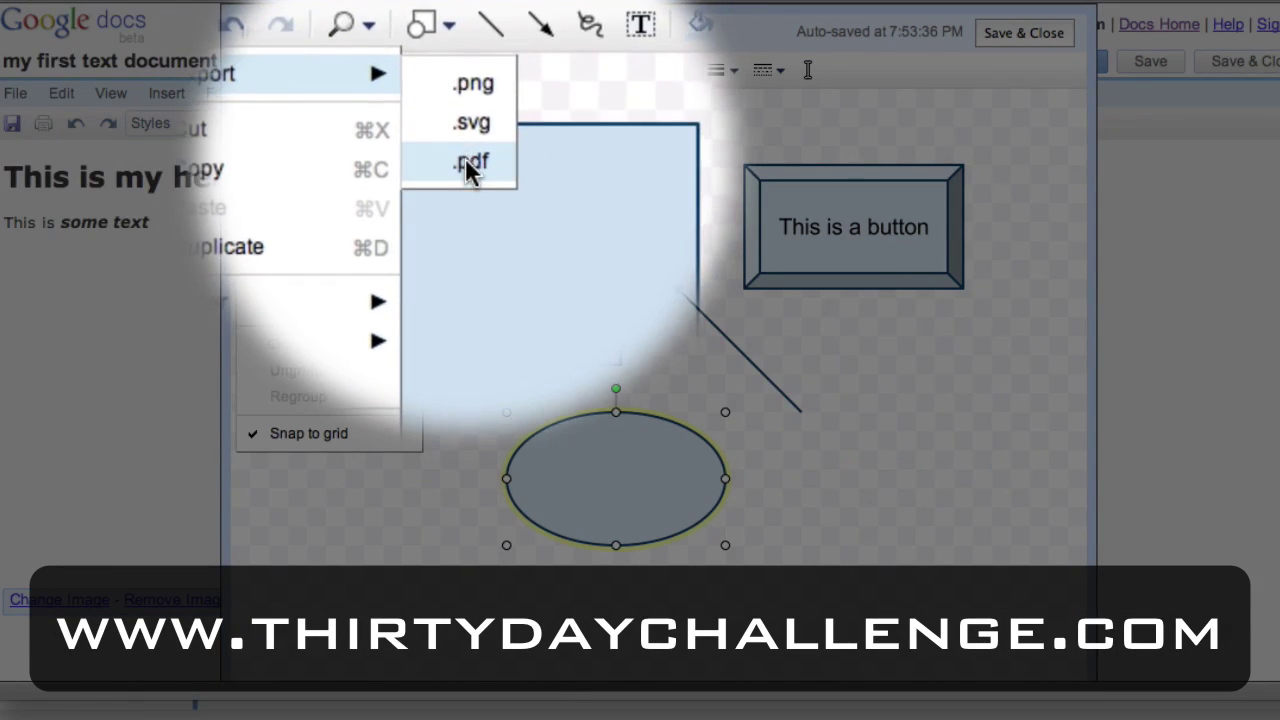
pyautogui.click(466, 162)
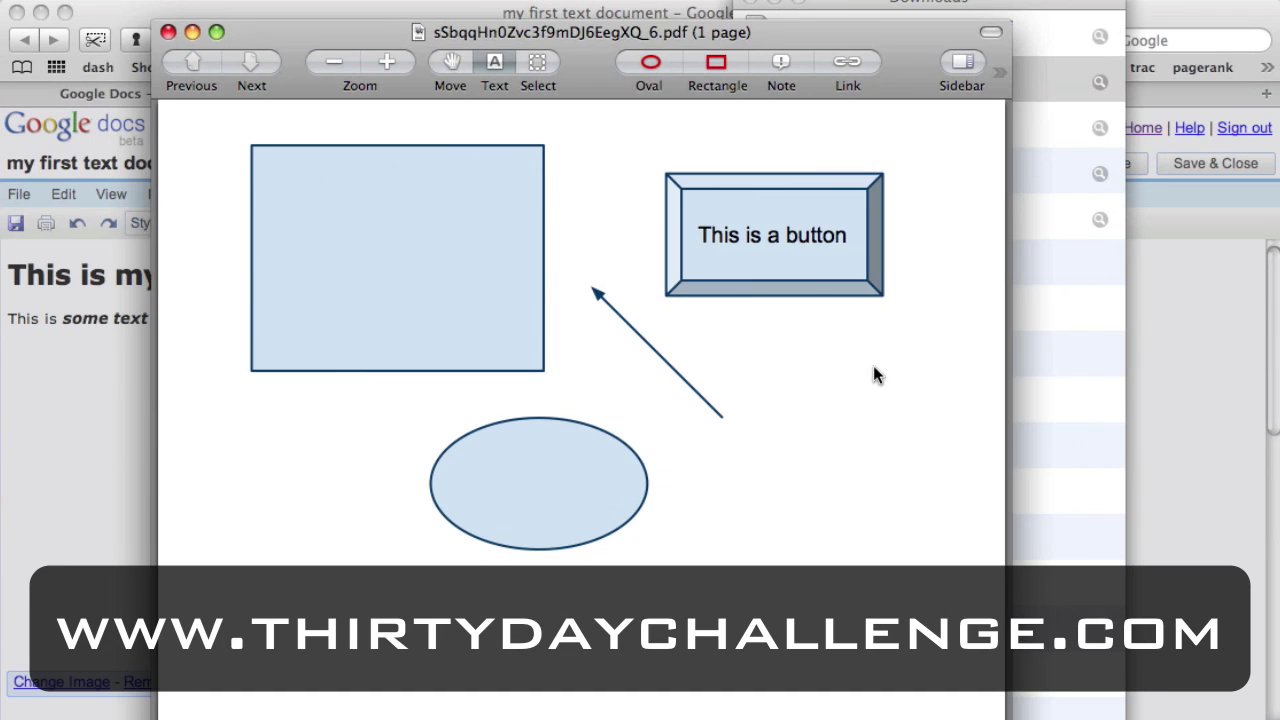
pyautogui.press('super+w')
pyautogui.click(748, 3)
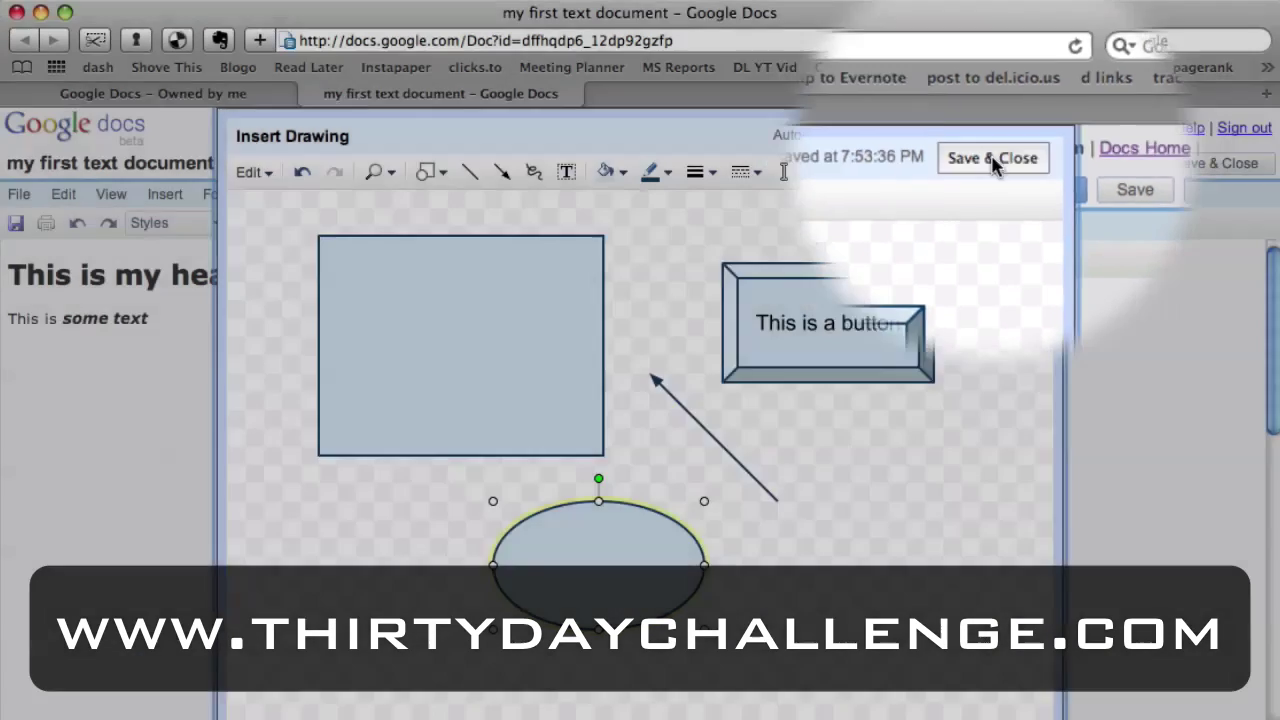
# Save the drawing into the document below the text and enlarge it with Bigger.
pyautogui.click(995, 162)
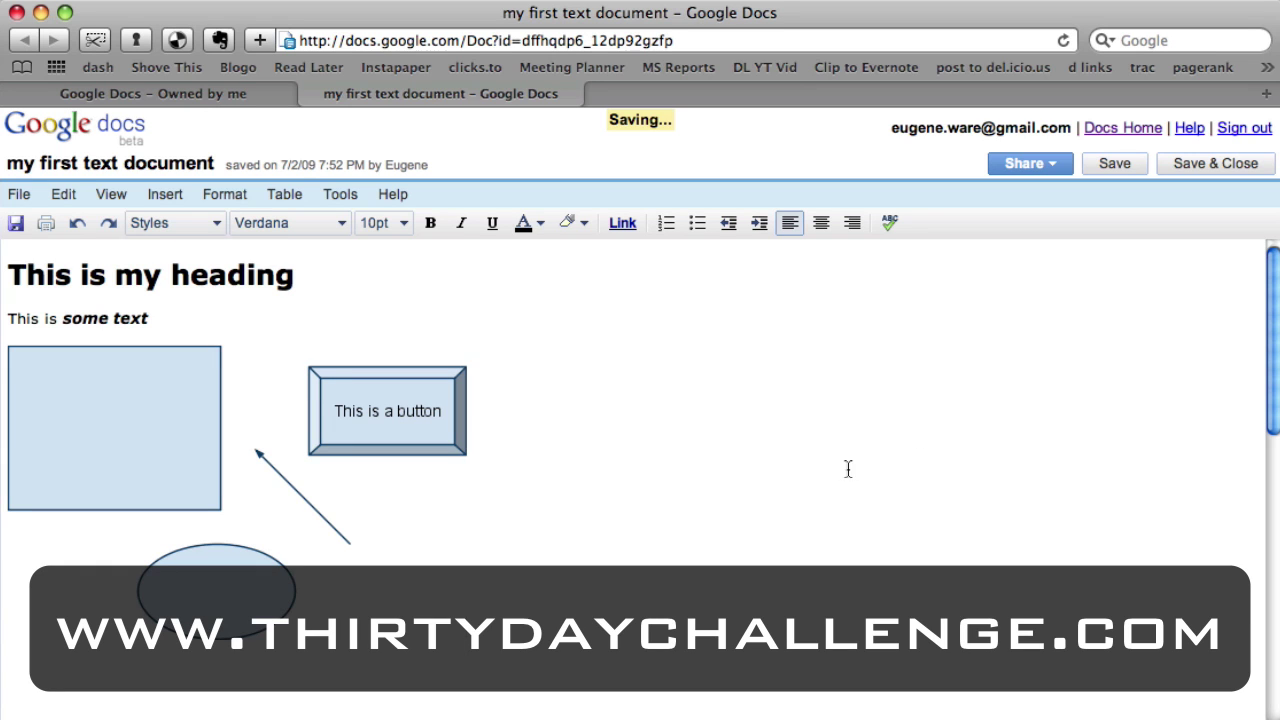
pyautogui.click(191, 275)
pyautogui.click(370, 338)
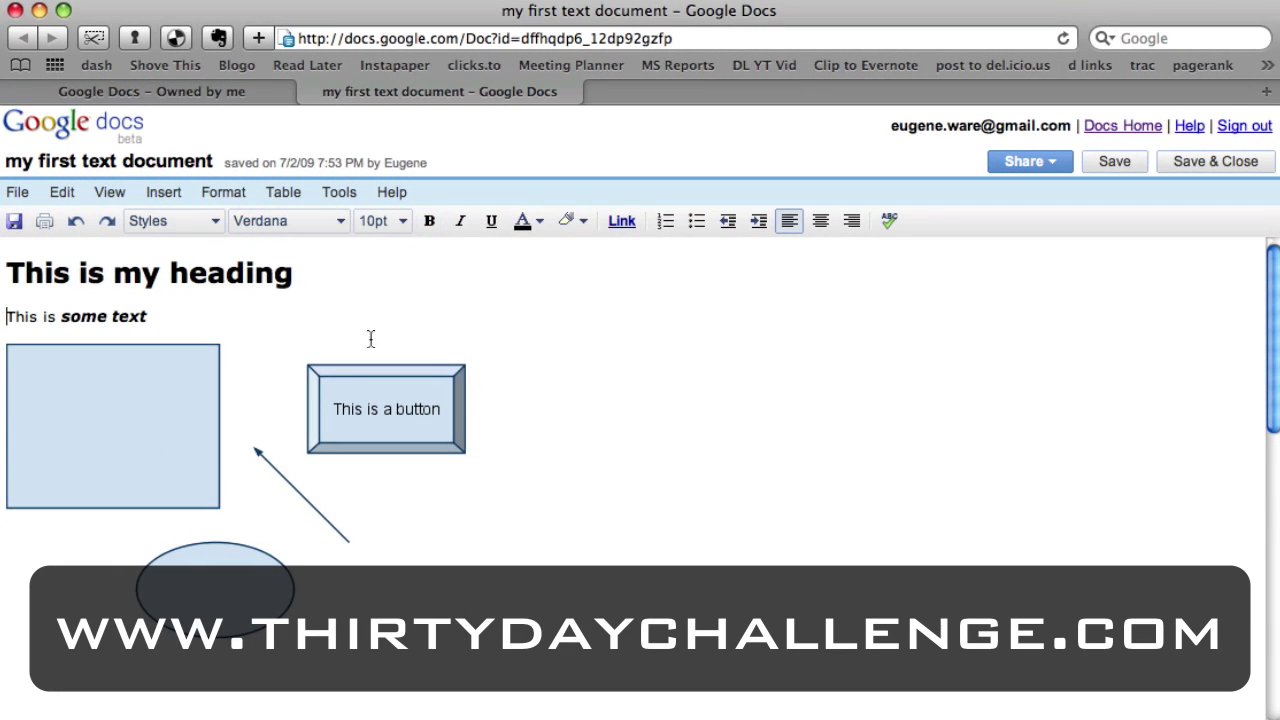
pyautogui.click(237, 408)
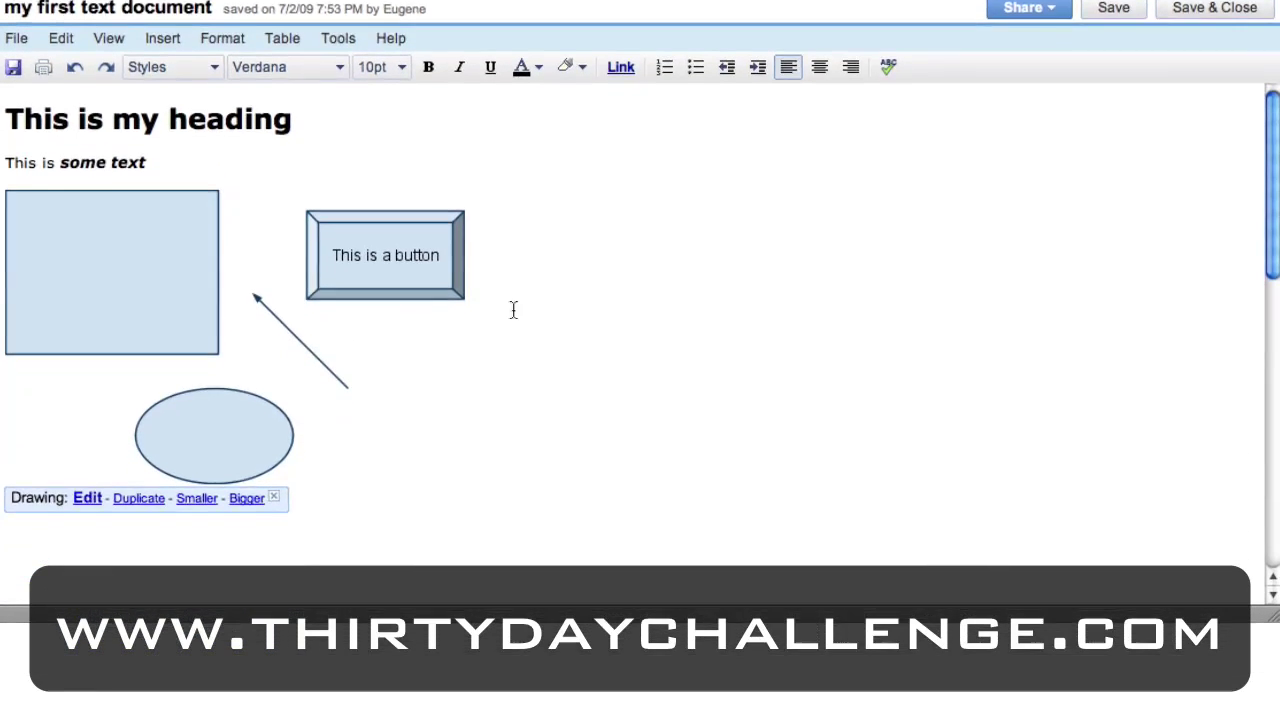
pyautogui.click(529, 464)
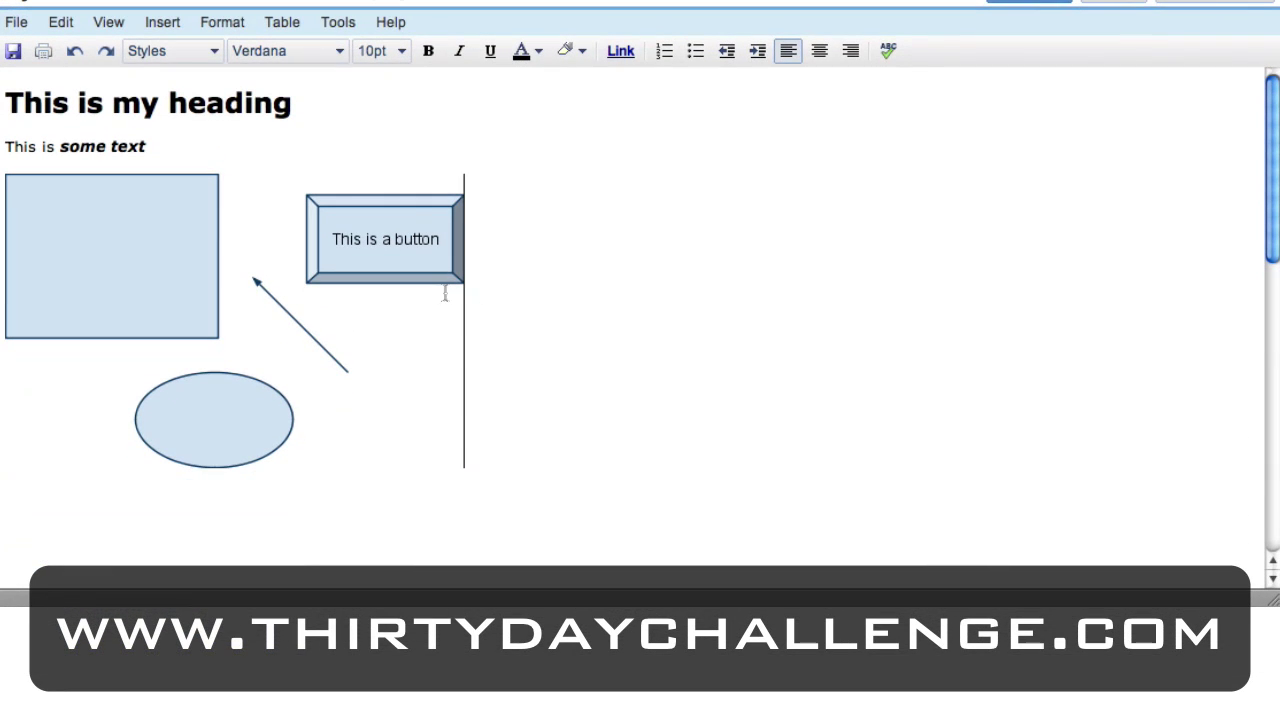
pyautogui.click(445, 293)
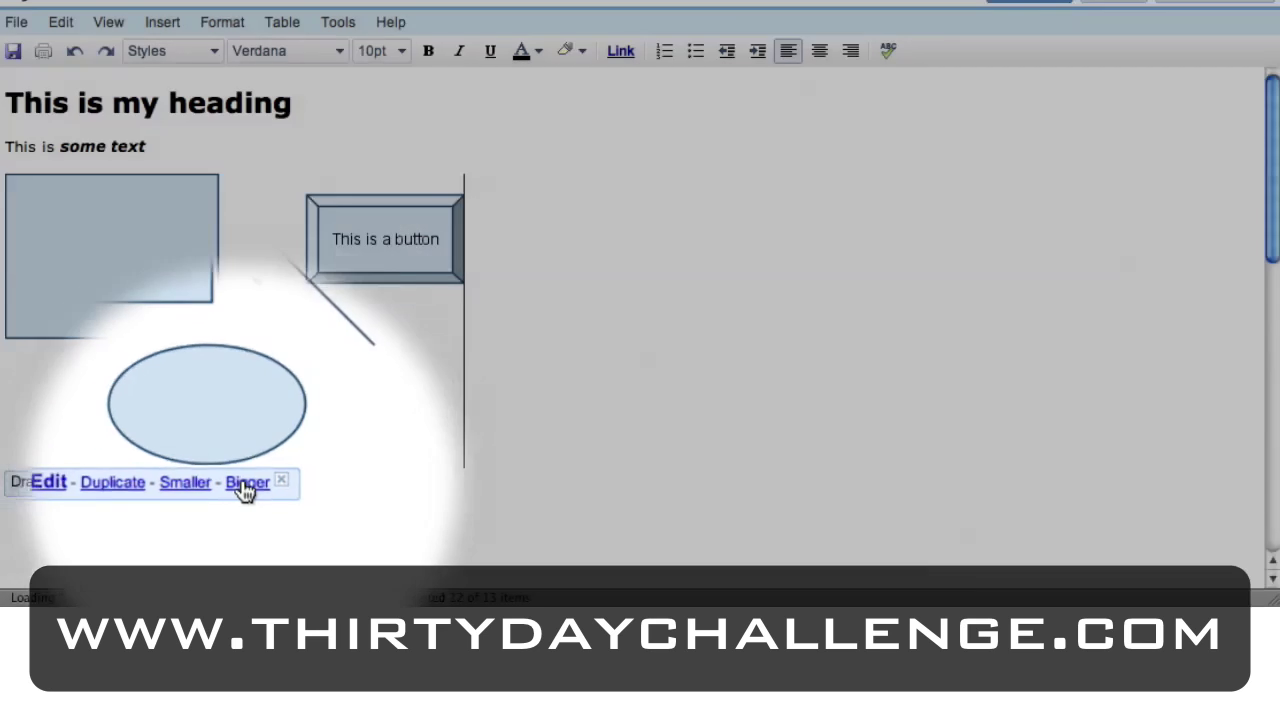
pyautogui.click(243, 450)
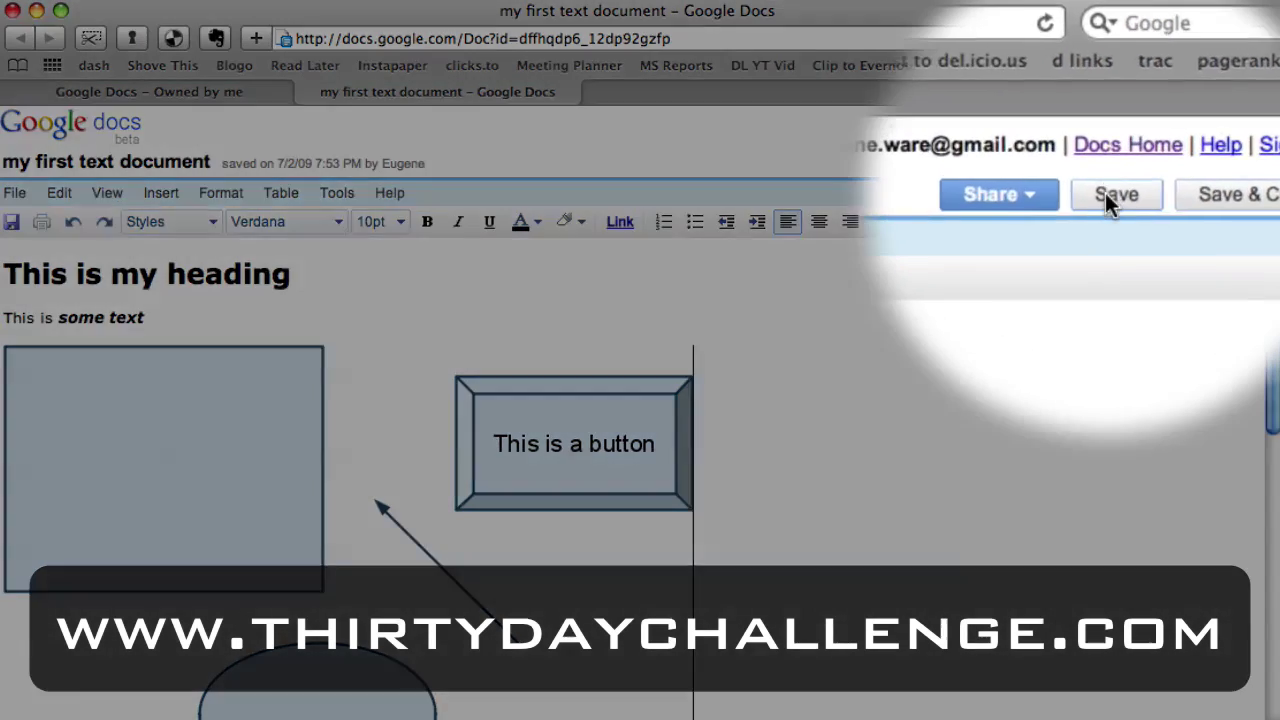
# Save the document and download it as my_first_text_document.pdf.
pyautogui.click(1113, 161)
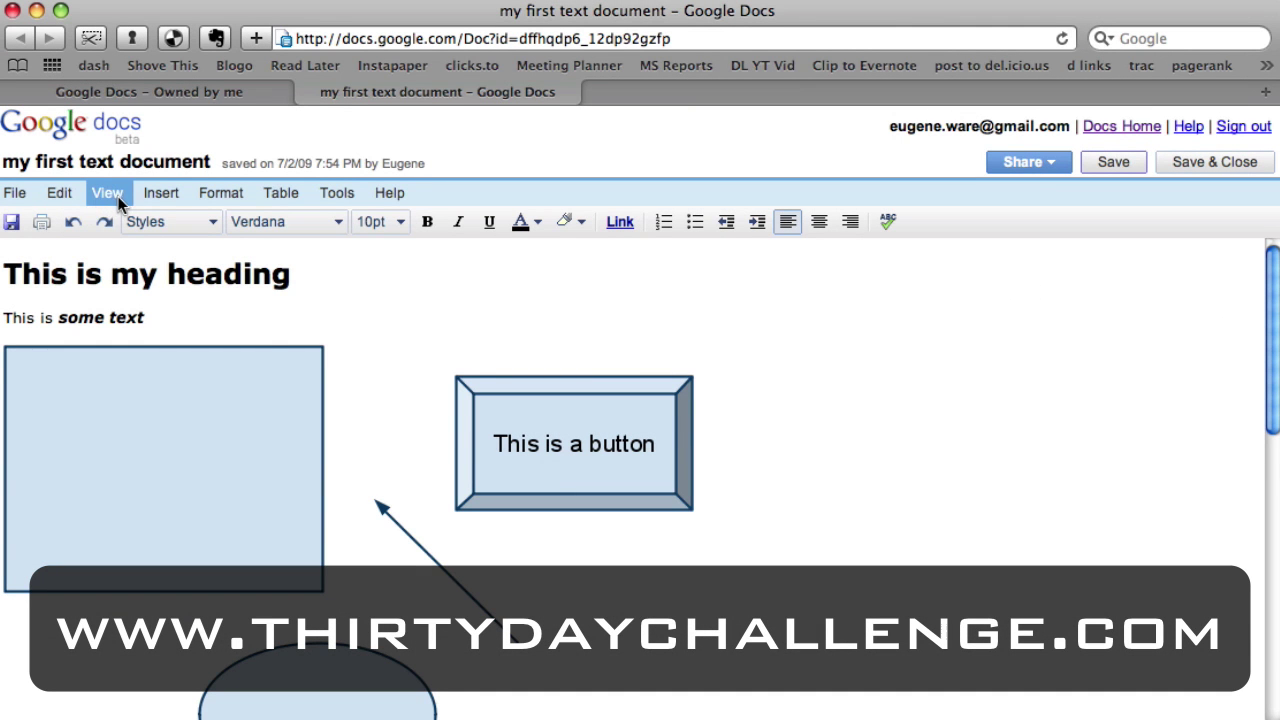
pyautogui.click(326, 272)
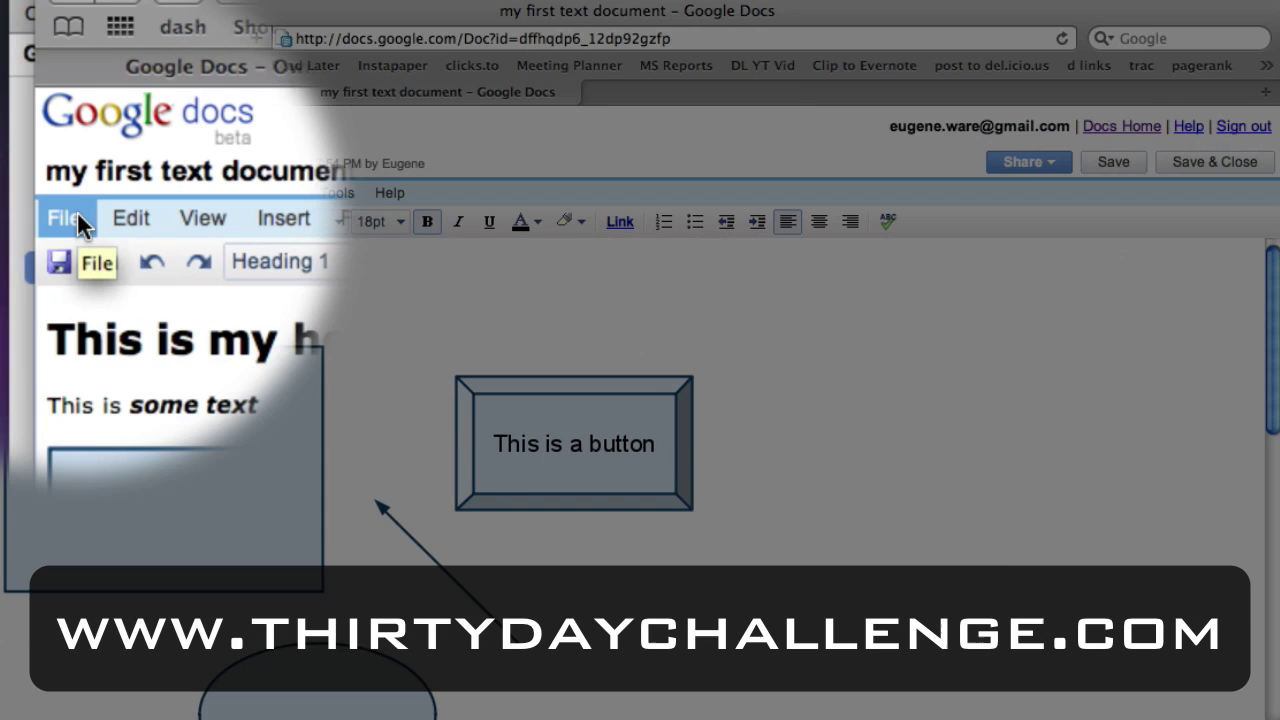
pyautogui.click(20, 194)
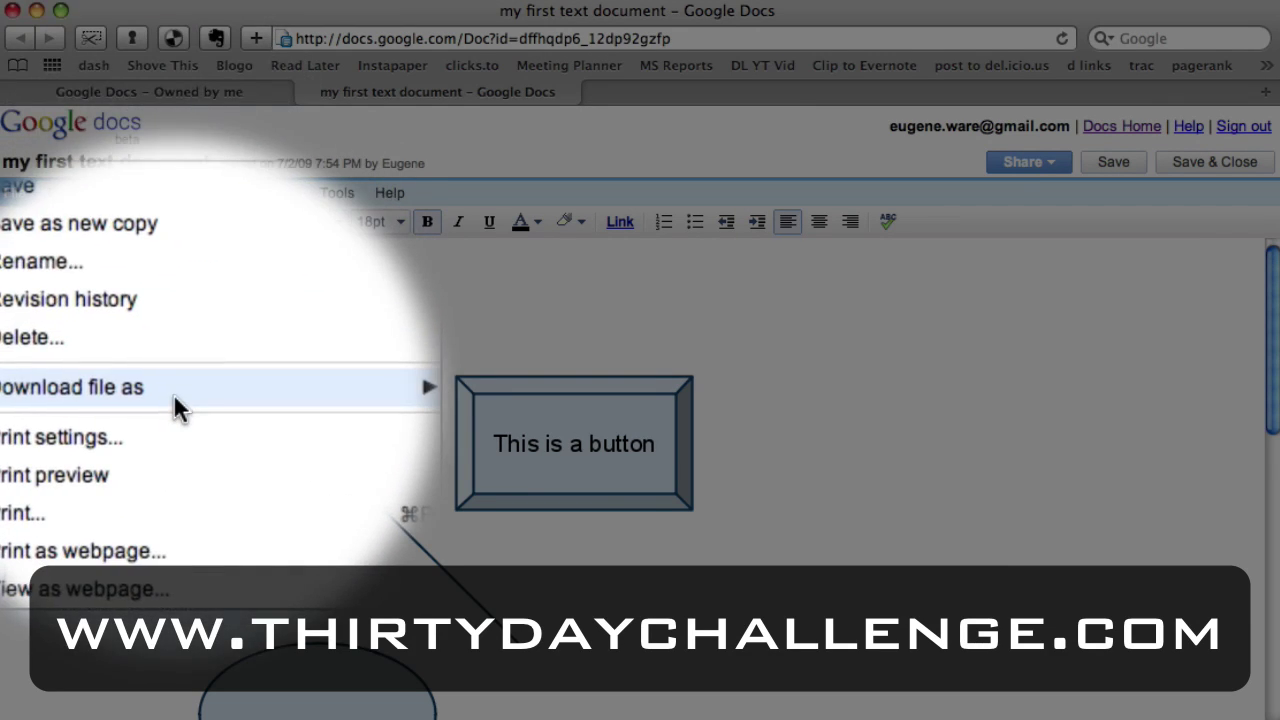
pyautogui.moveTo(175, 392)
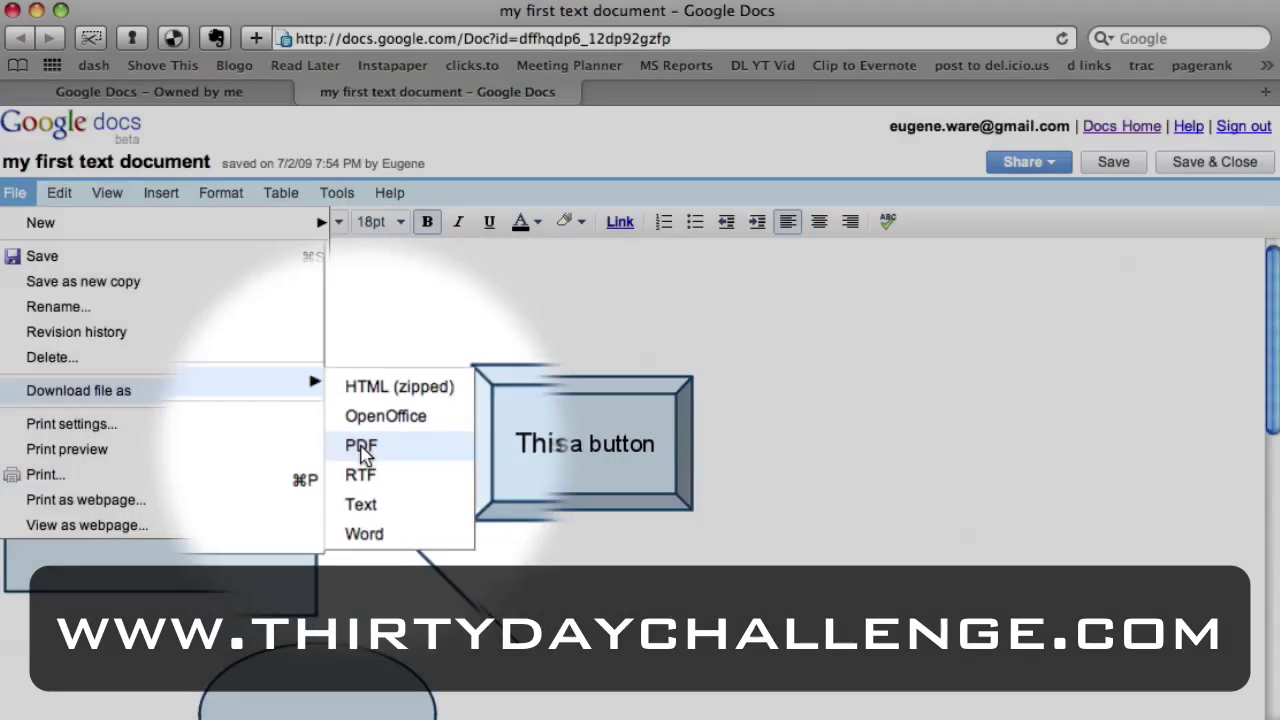
pyautogui.click(361, 447)
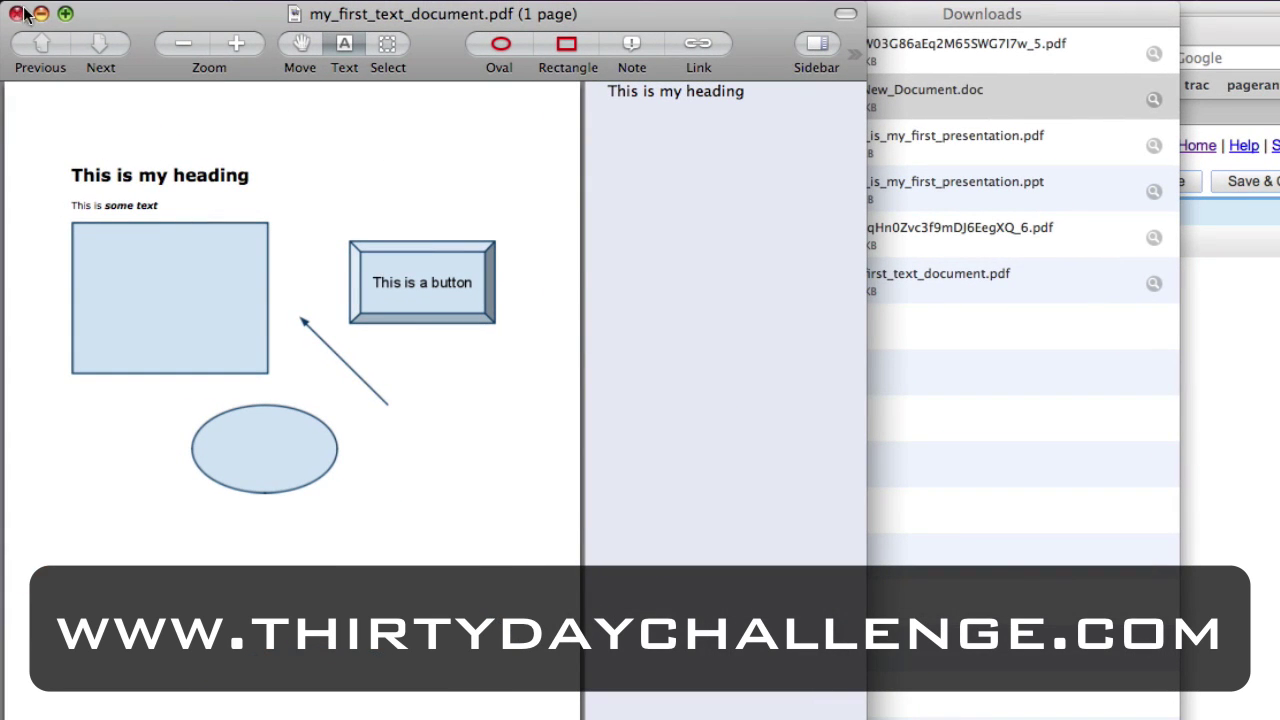
# Close the PDF preview, download the document as a Word file and open it.
pyautogui.click(16, 14)
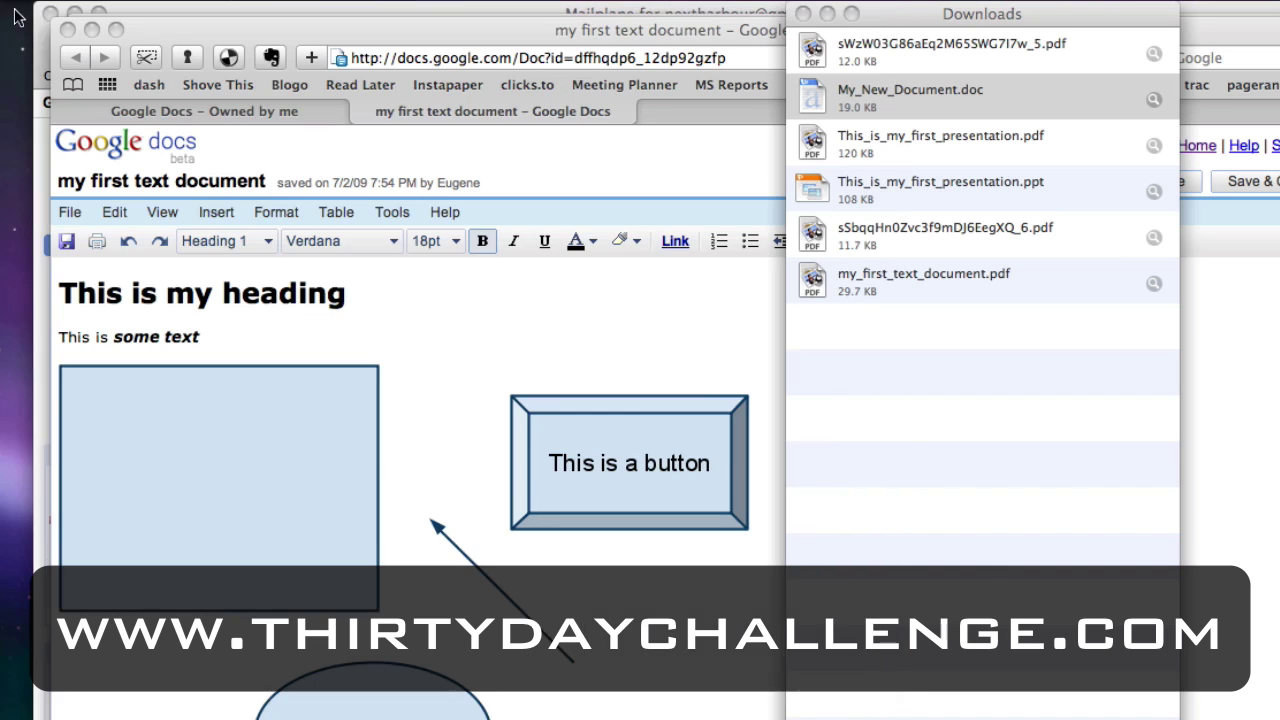
pyautogui.click(81, 214)
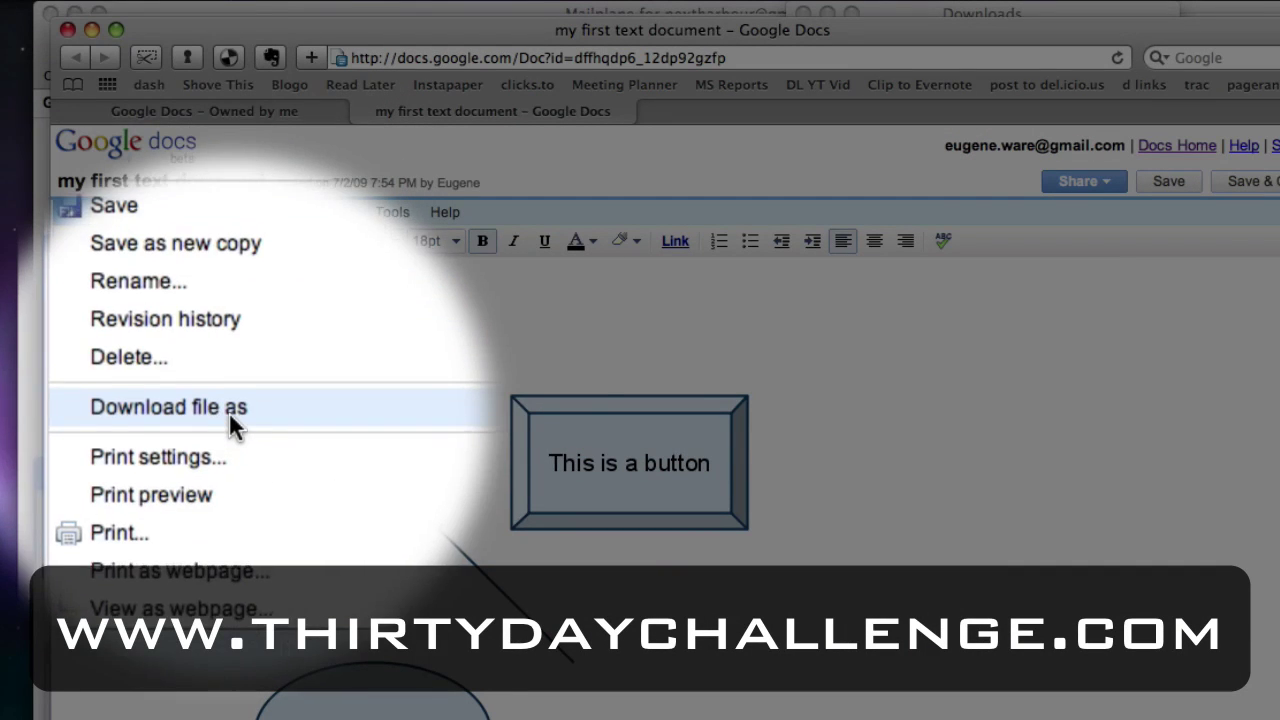
pyautogui.moveTo(229, 412)
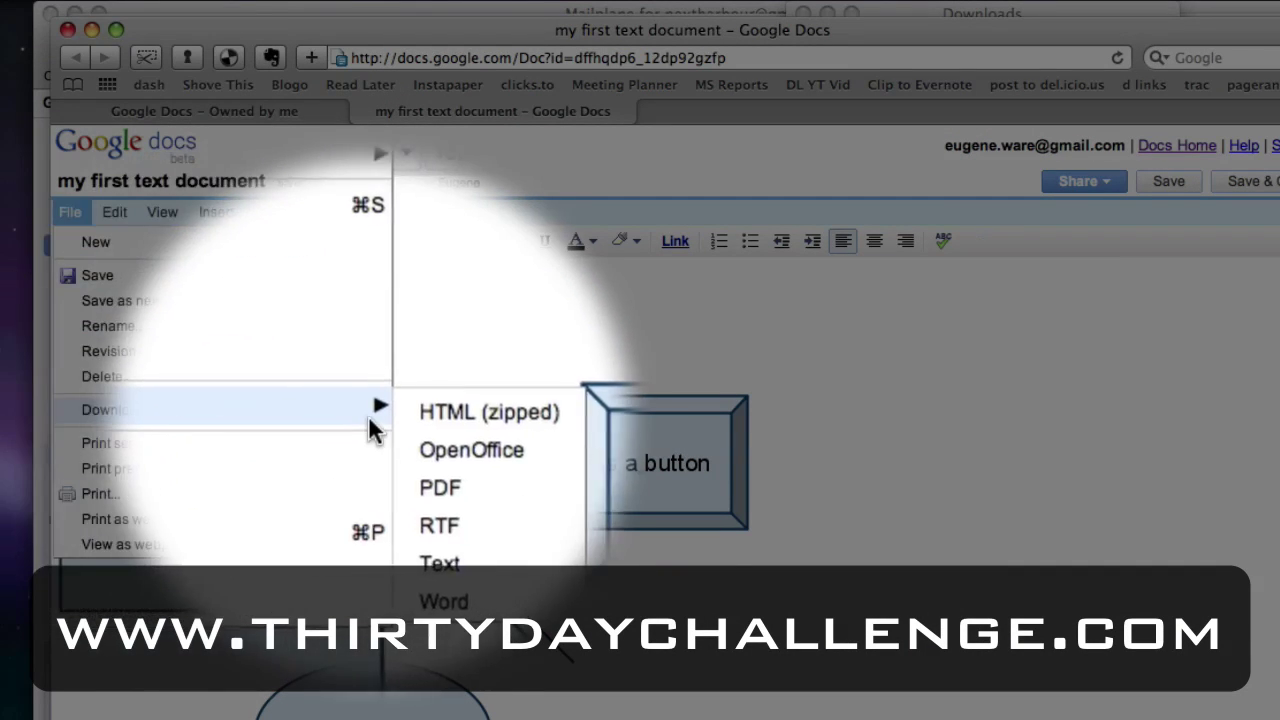
pyautogui.click(440, 538)
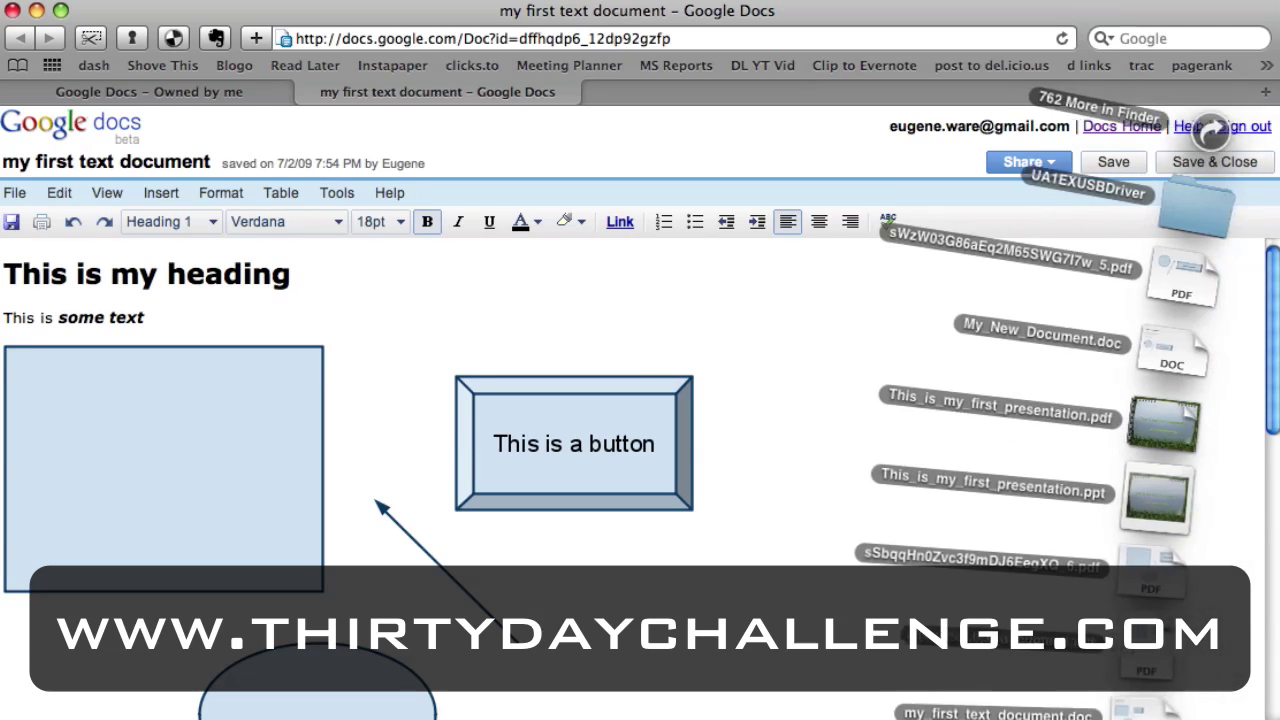
pyautogui.click(1103, 713)
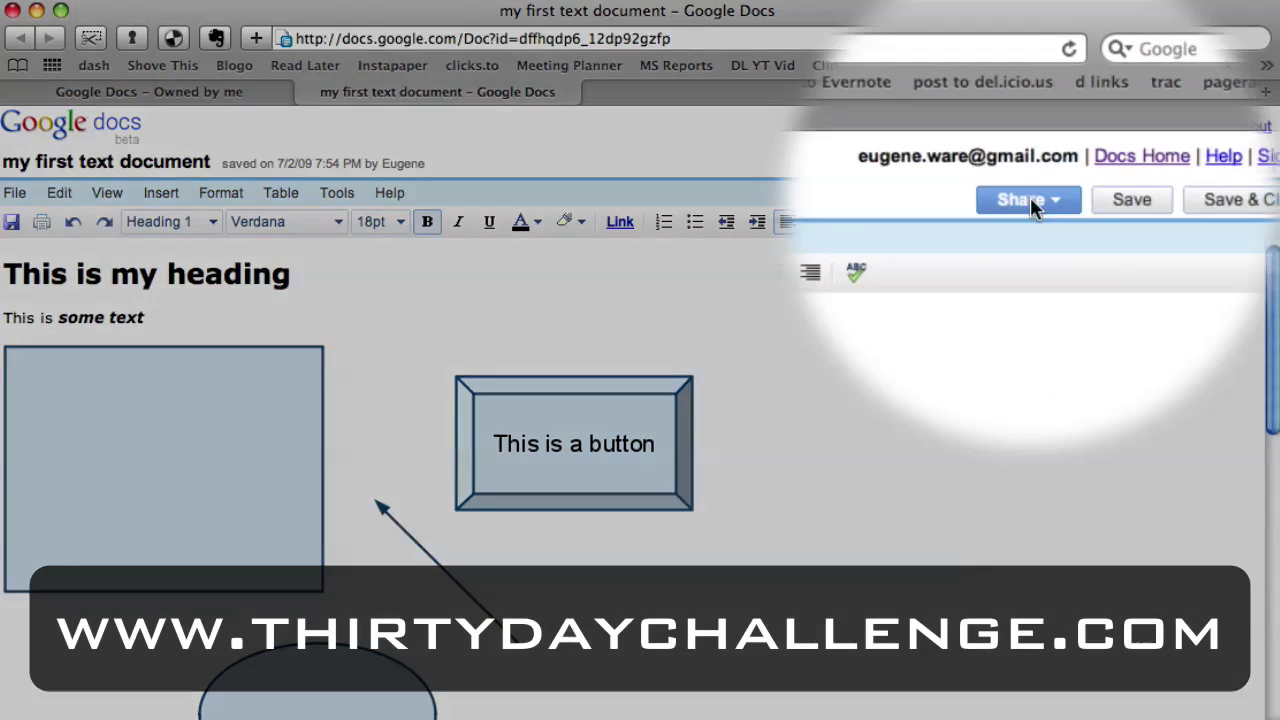
# Open the Share menu to list the document's sharing options.
pyautogui.click(1025, 162)
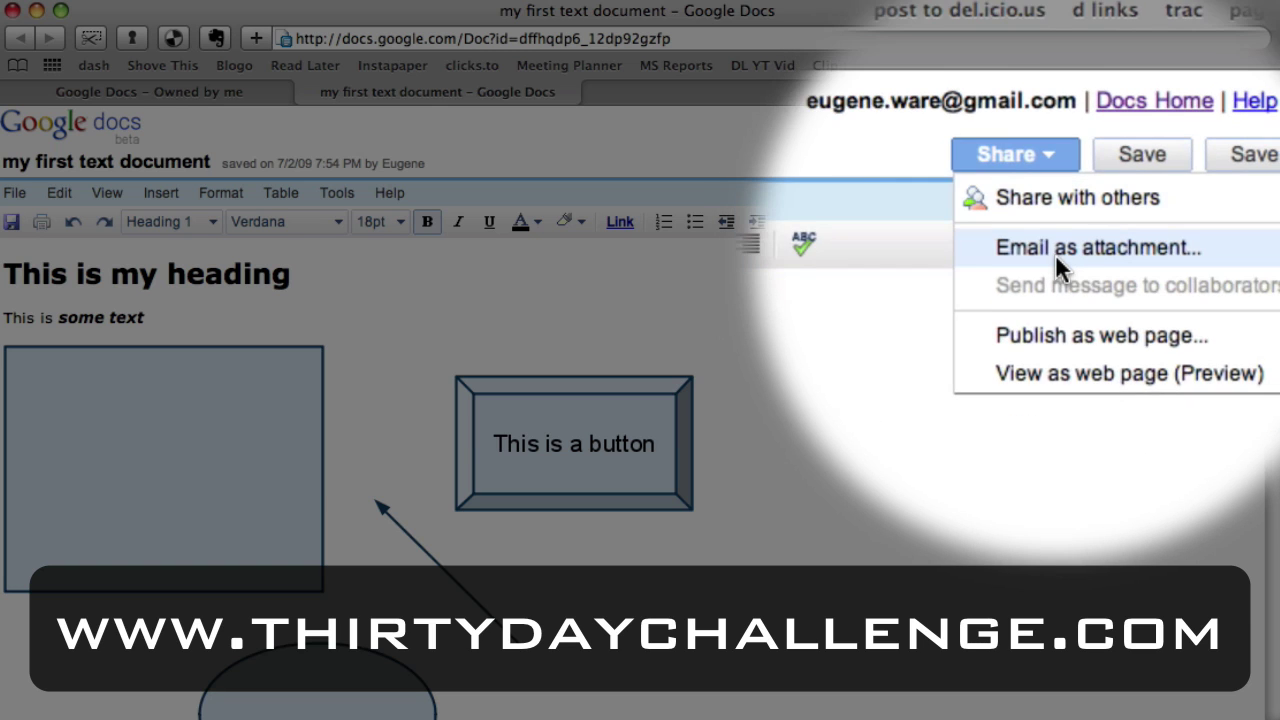
# Add a contact's suggested e-mail address and invite them as a collaborator with edit access.
pyautogui.click(1043, 256)
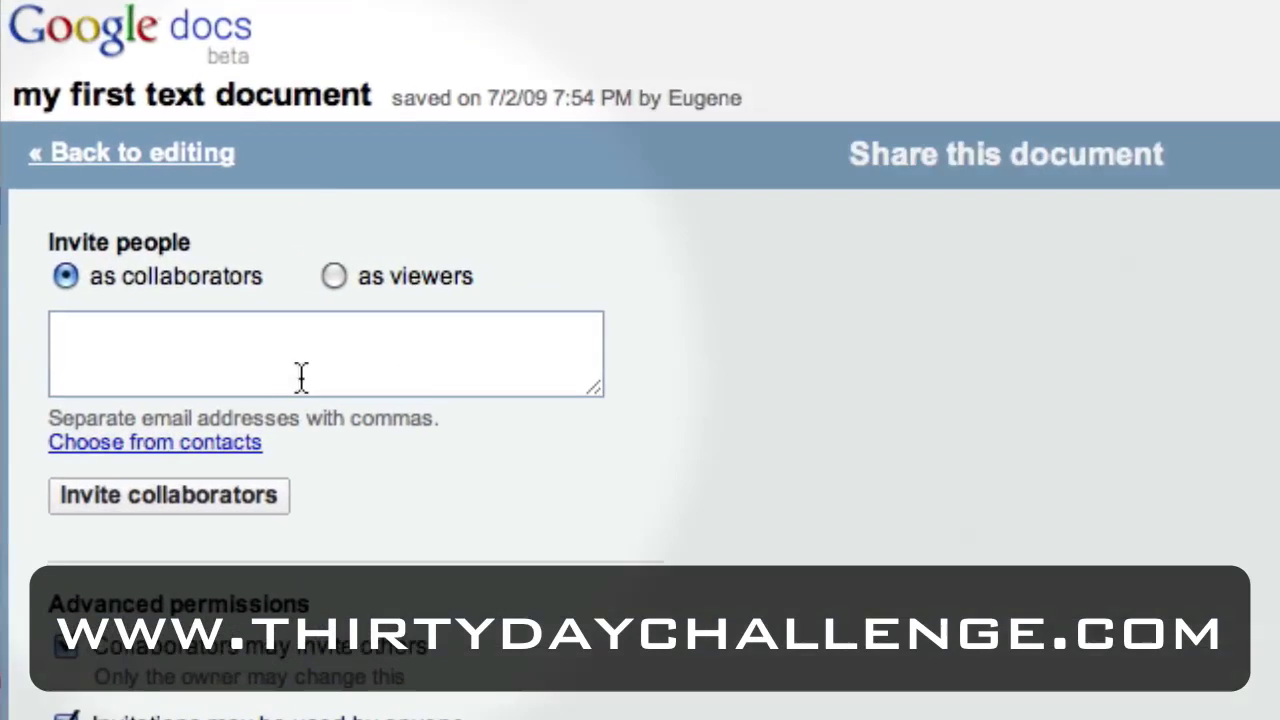
pyautogui.click(175, 312)
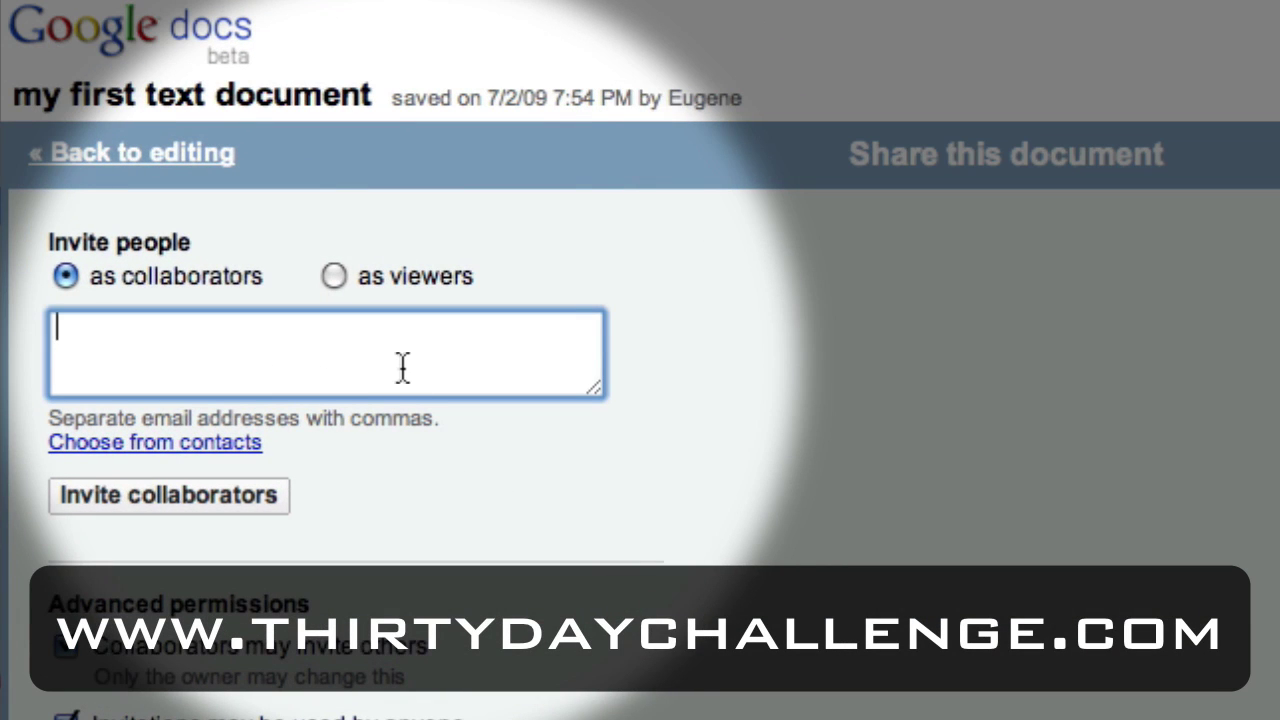
pyautogui.write('brent')
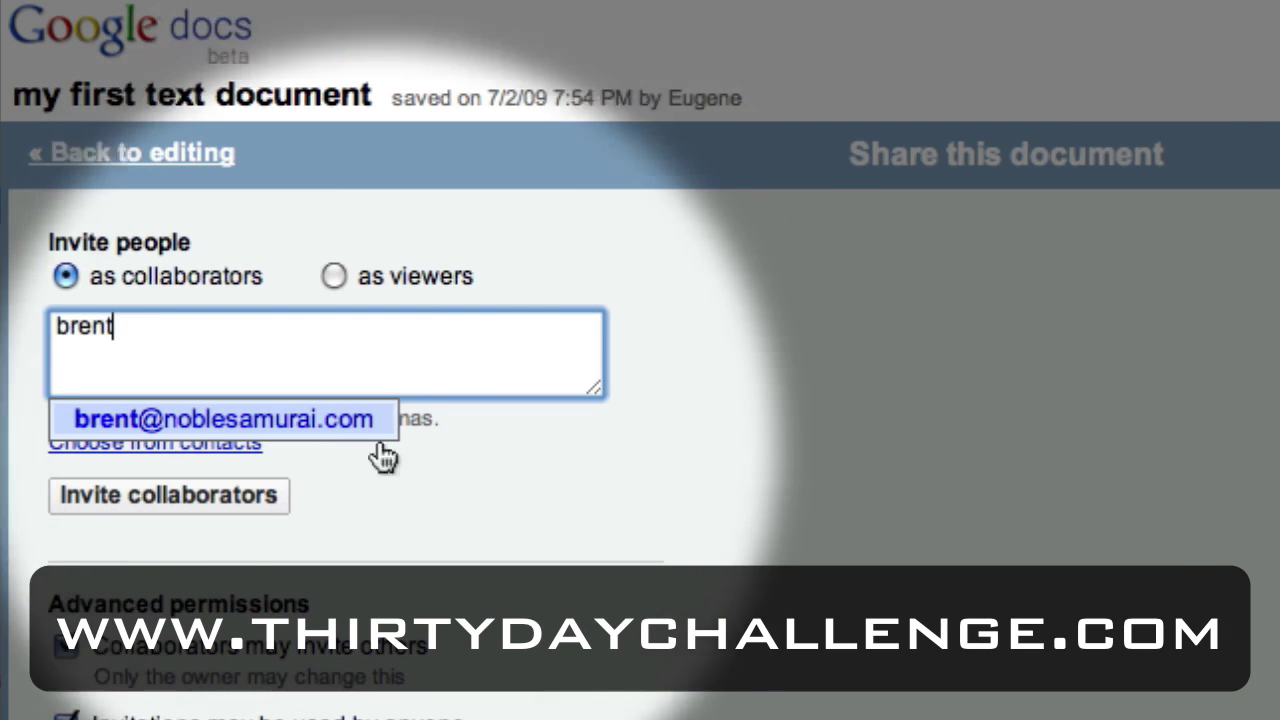
pyautogui.click(372, 421)
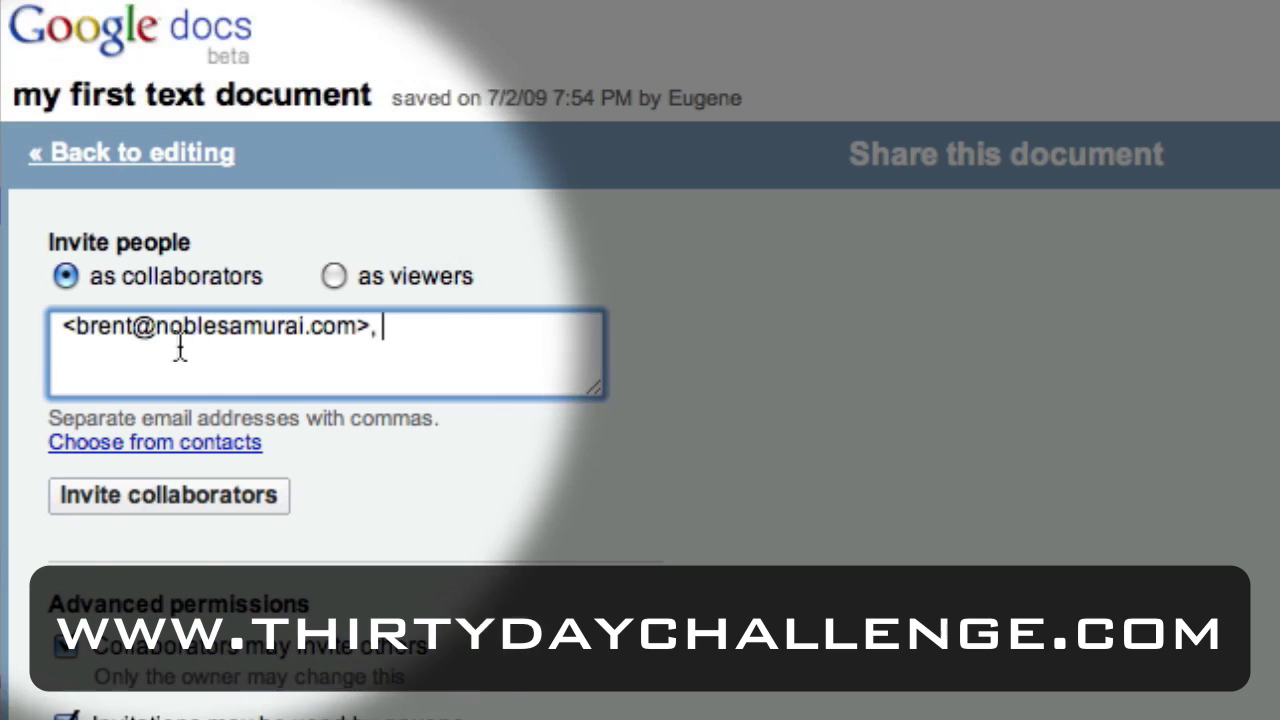
pyautogui.click(334, 278)
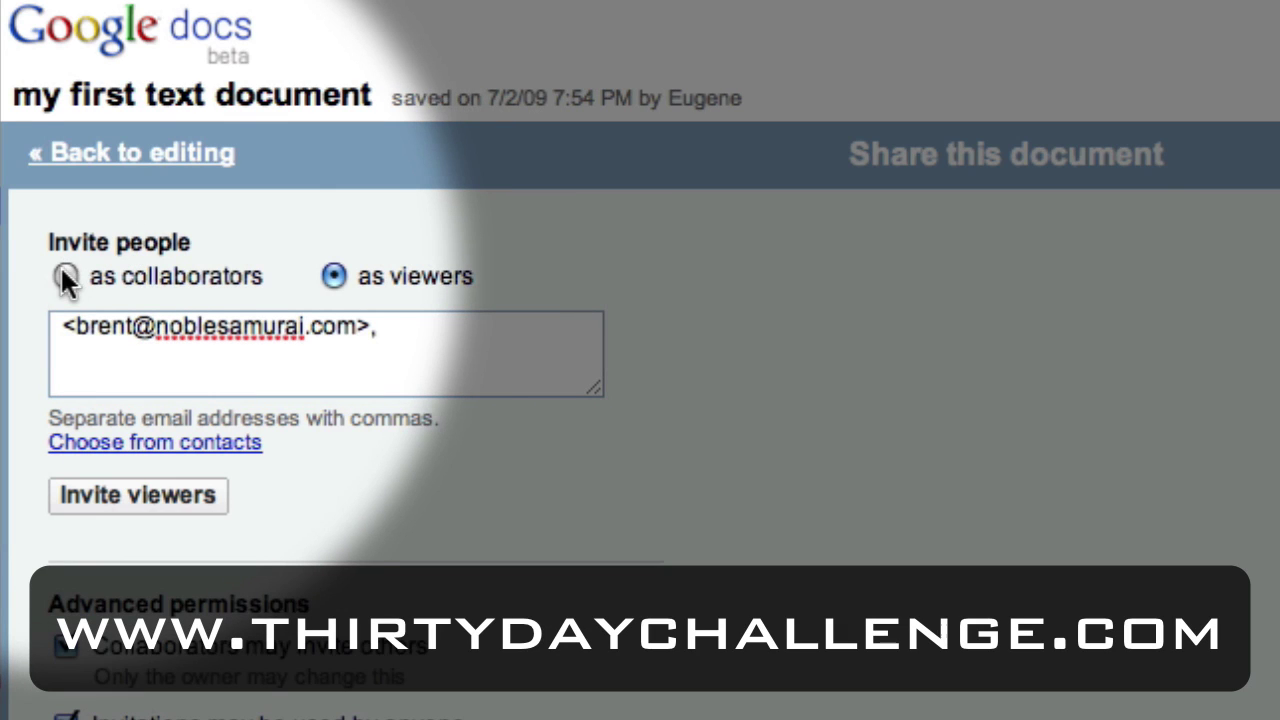
pyautogui.doubleClick(139, 274)
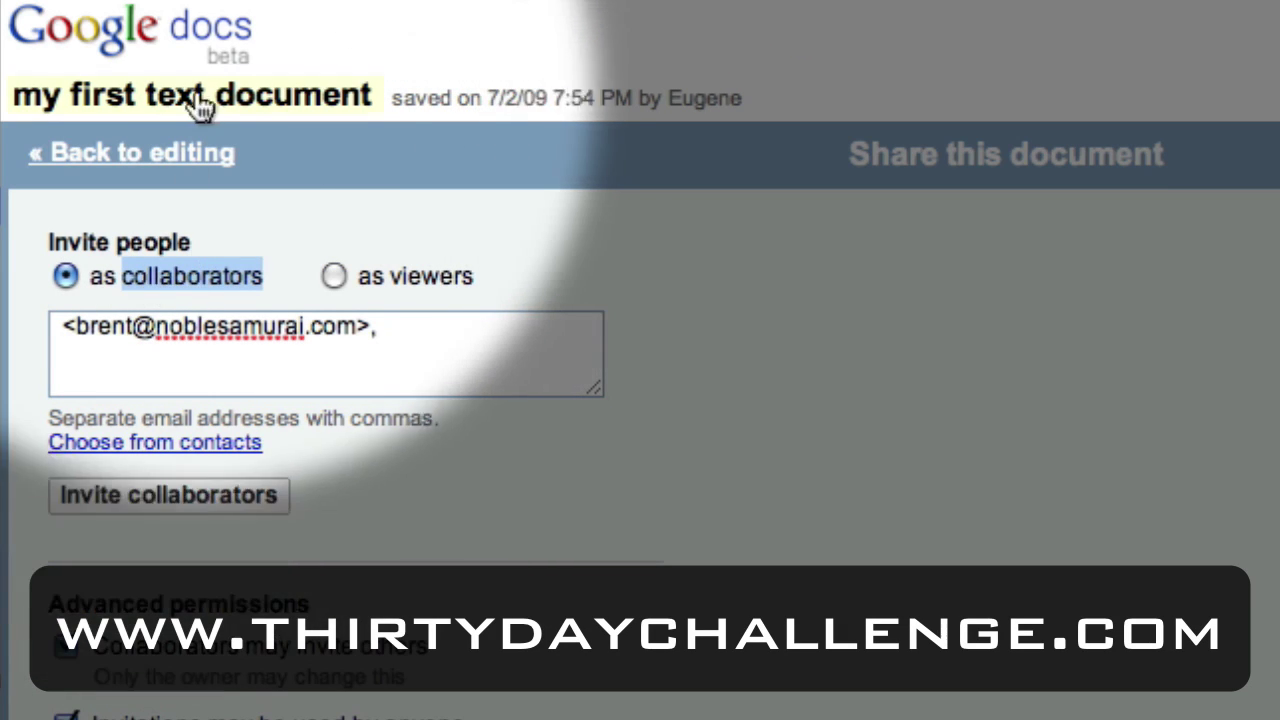
pyautogui.click(125, 276)
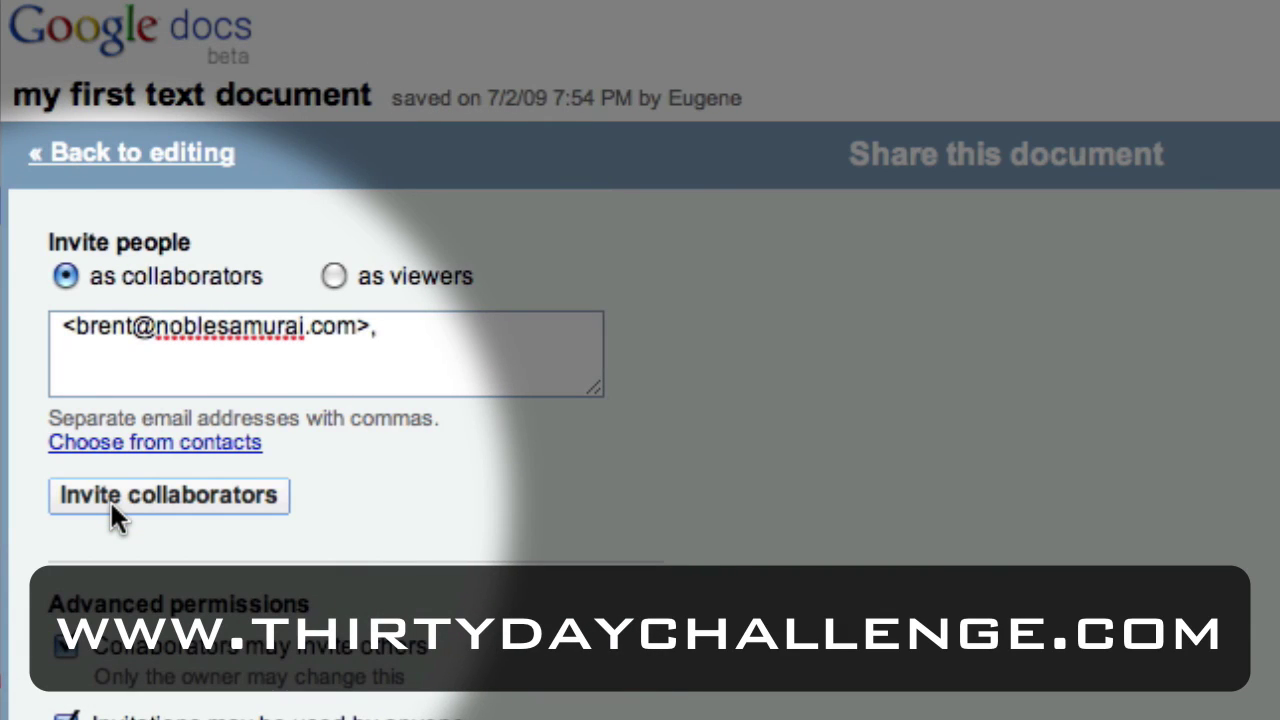
pyautogui.click(114, 493)
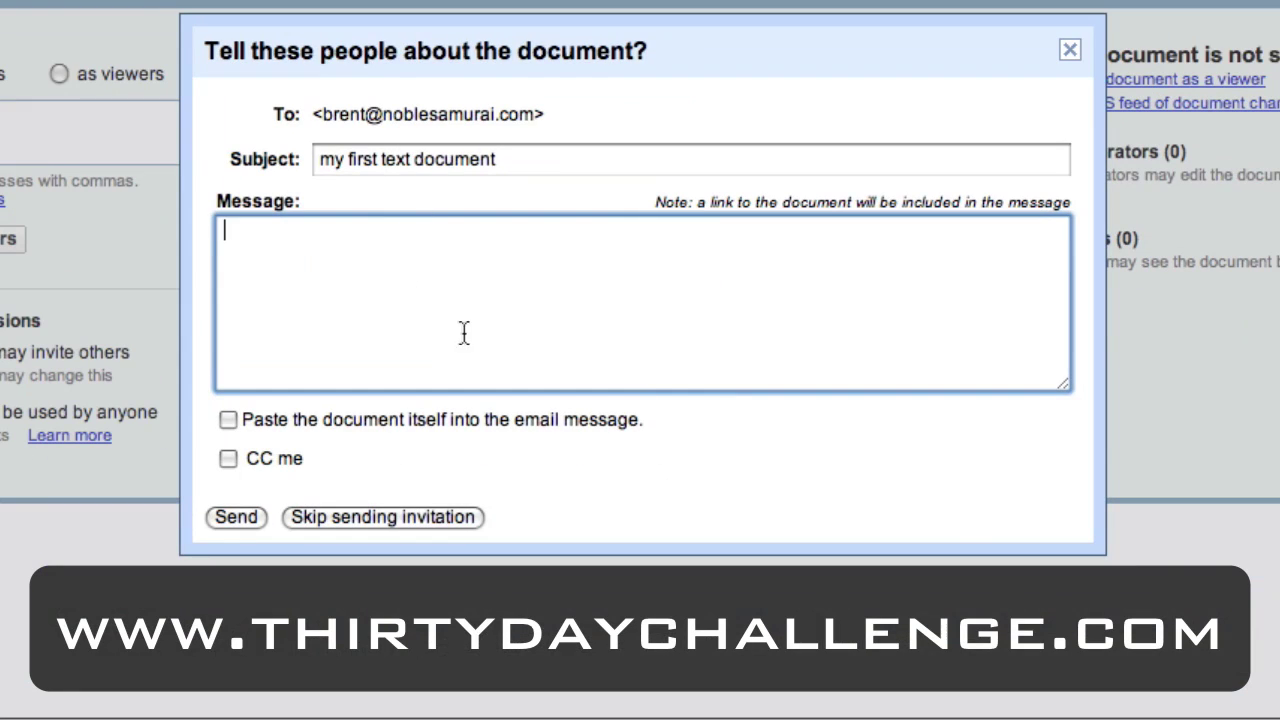
# Send the invitee a message saying the document is theirs to edit, CC'ing myself.
pyautogui.write('hey brent')
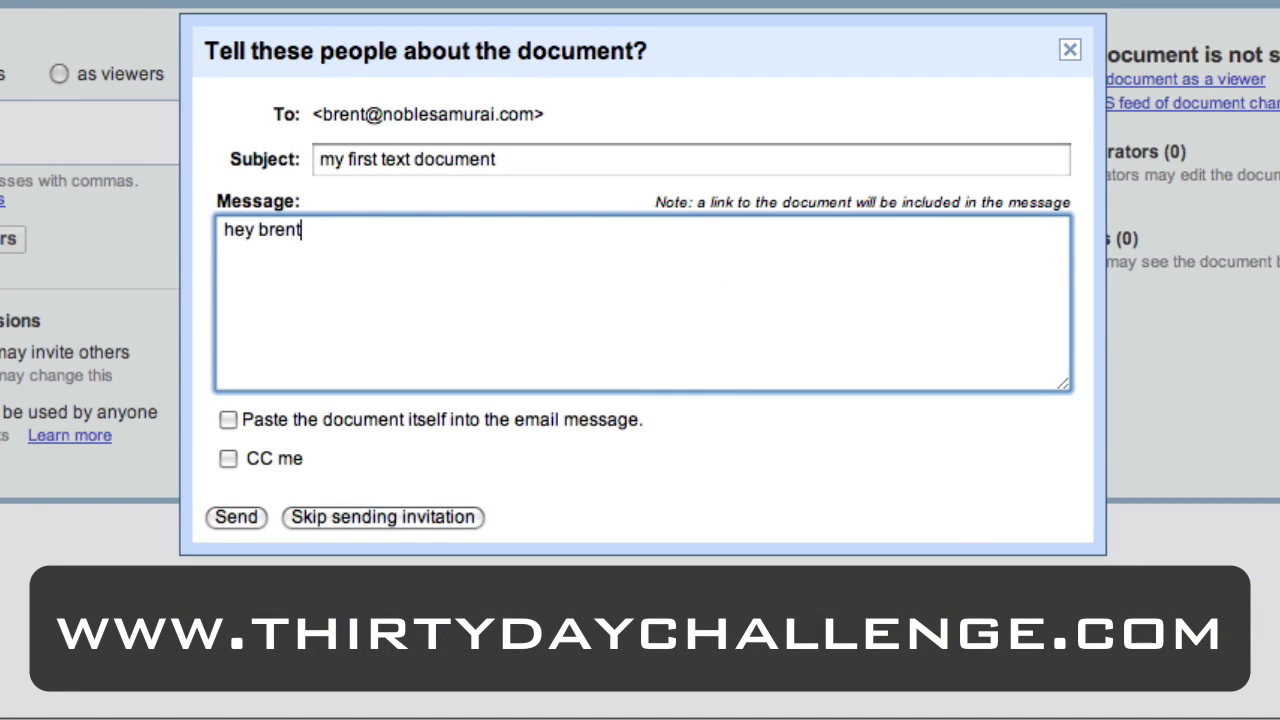
pyautogui.write(", here's a document that you can")
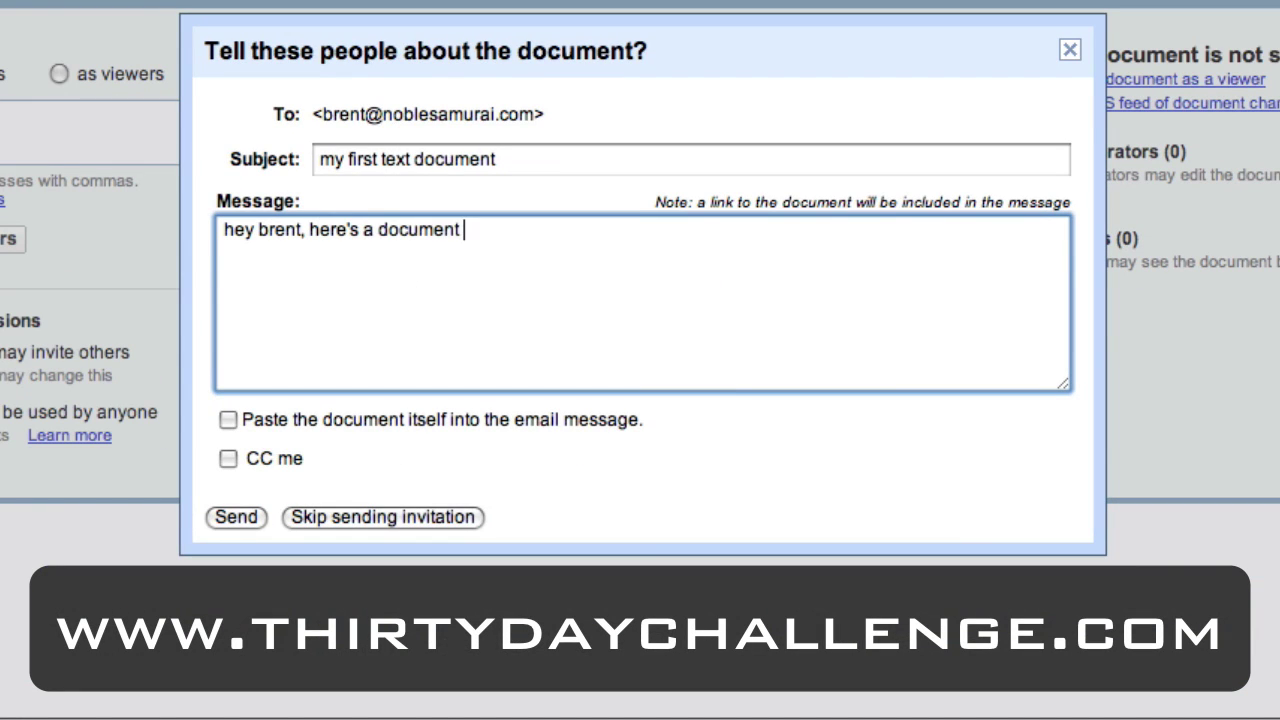
pyautogui.write(' edit.')
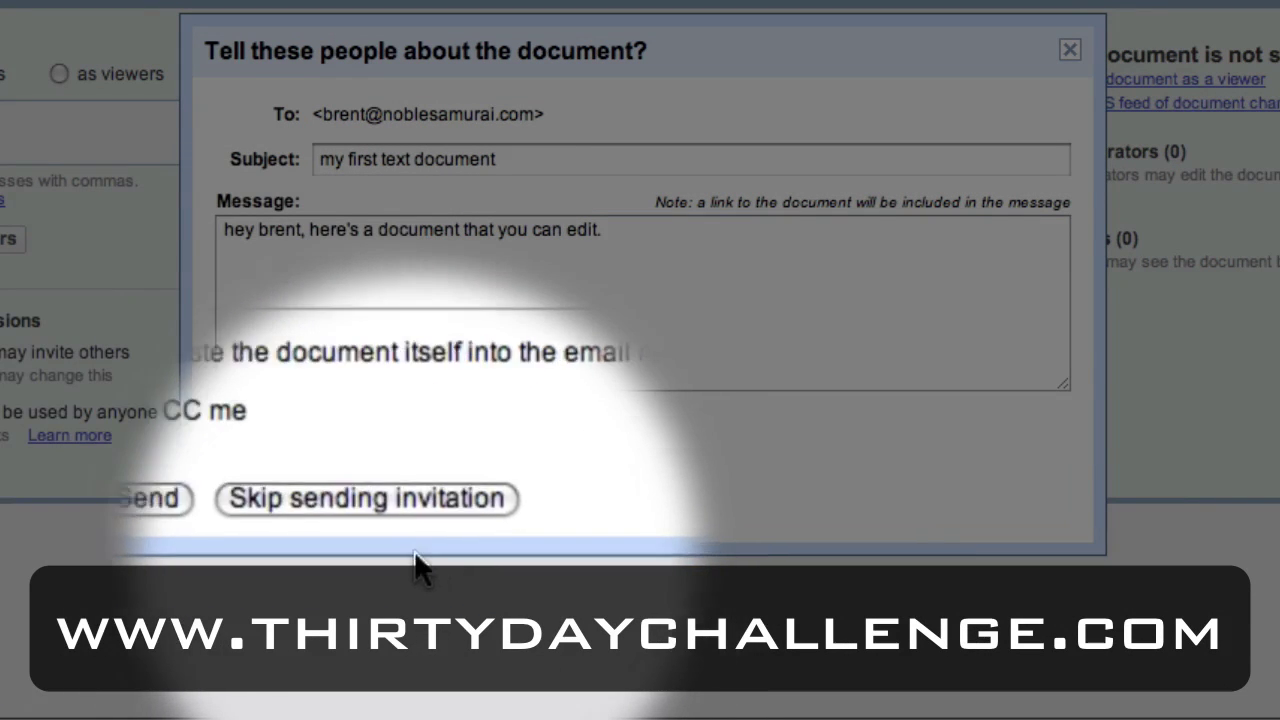
pyautogui.click(228, 460)
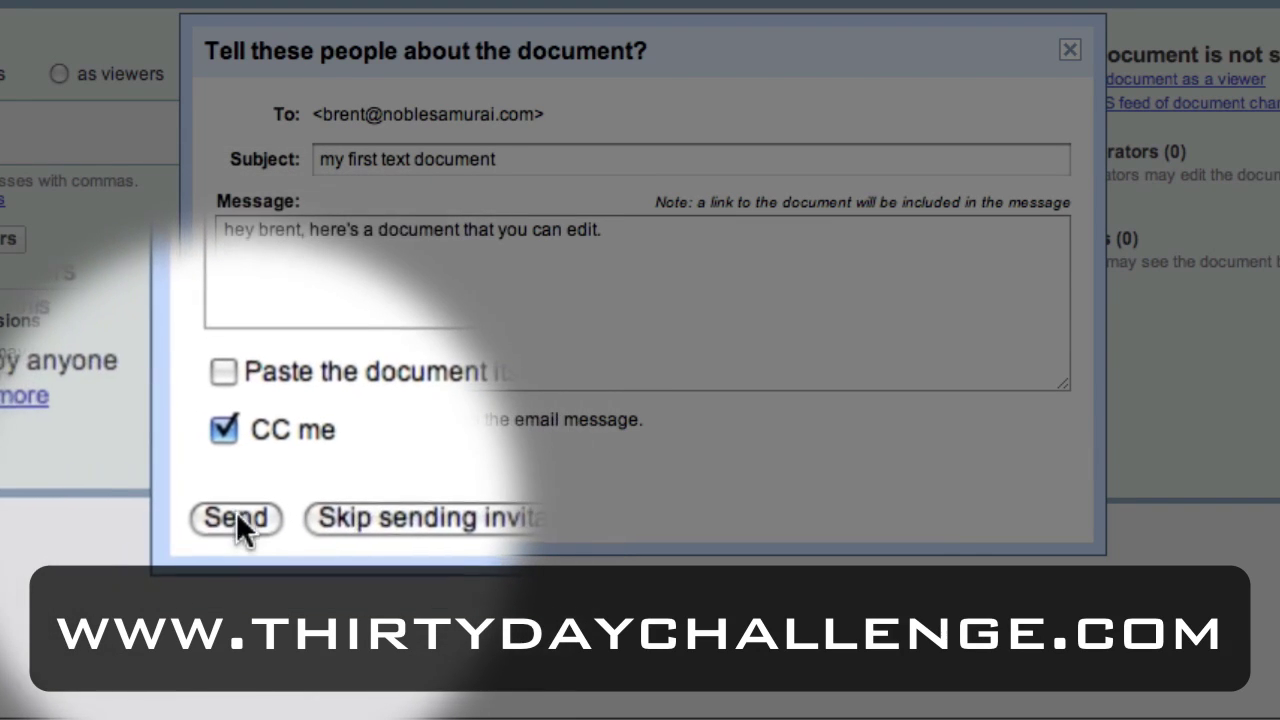
pyautogui.click(238, 515)
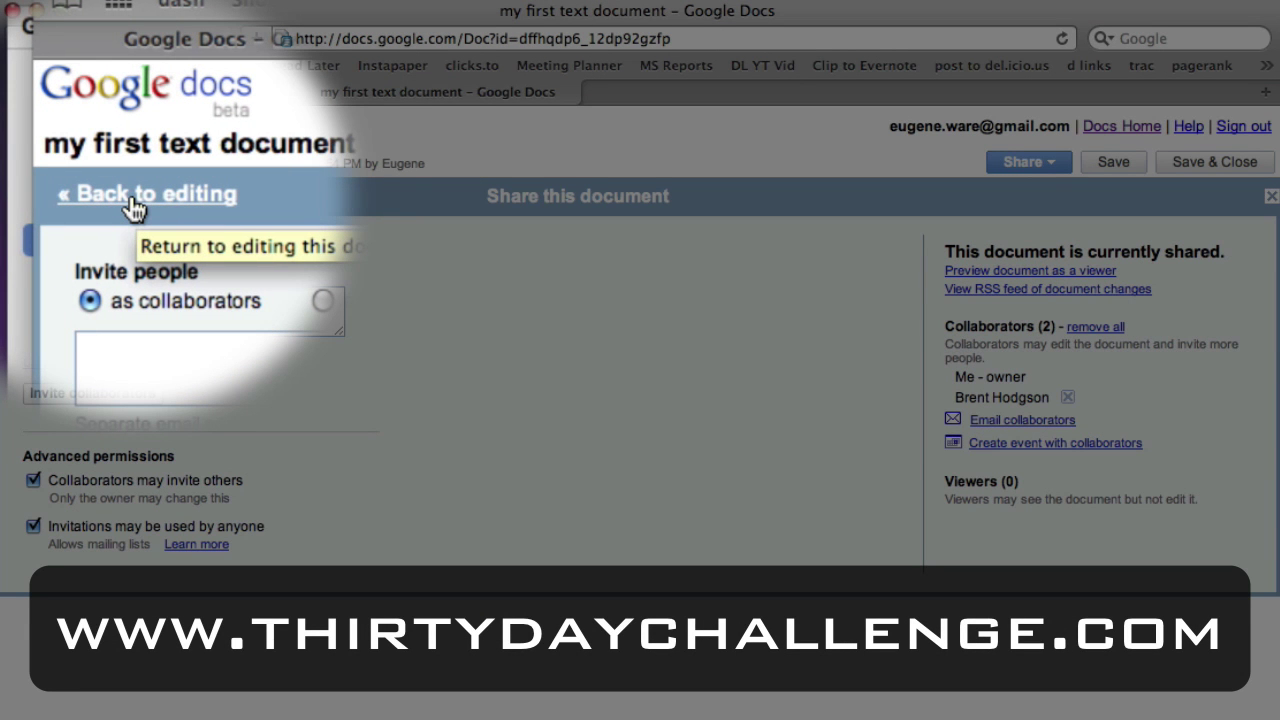
# Return to editing, save and close the document, and briefly open then close 'my first spreadsheet'.
pyautogui.click(132, 200)
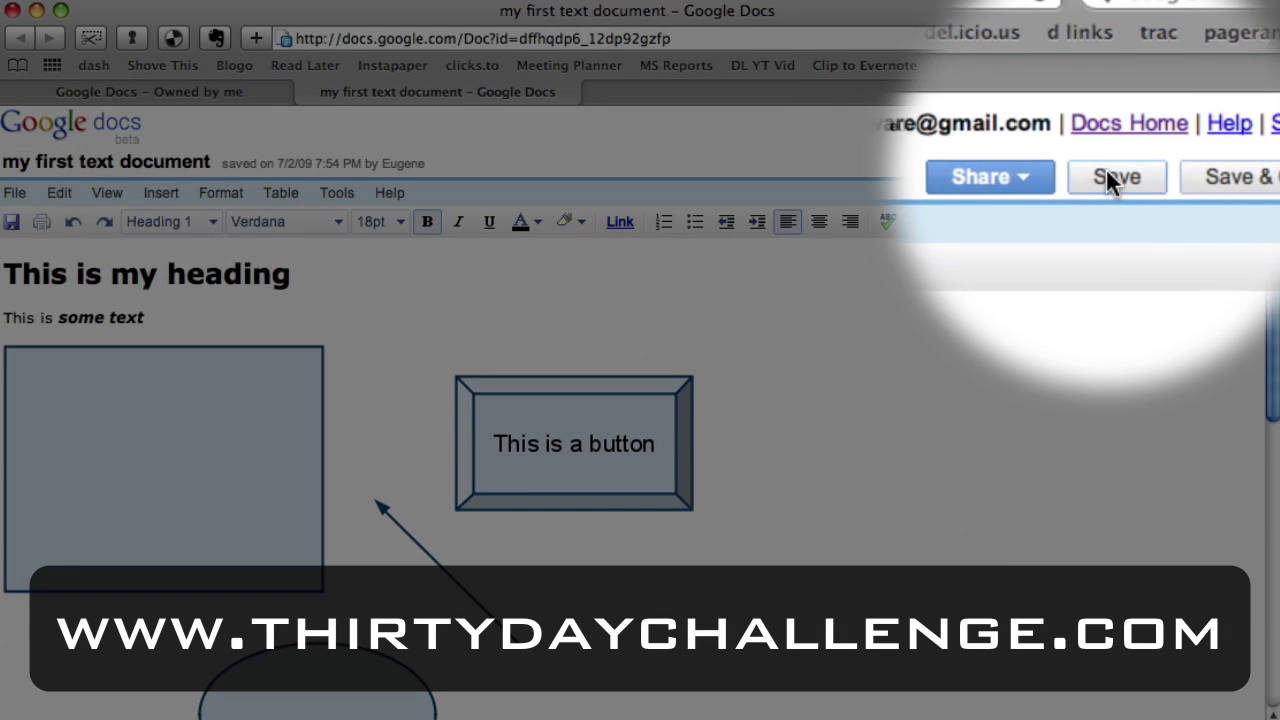
pyautogui.click(1176, 180)
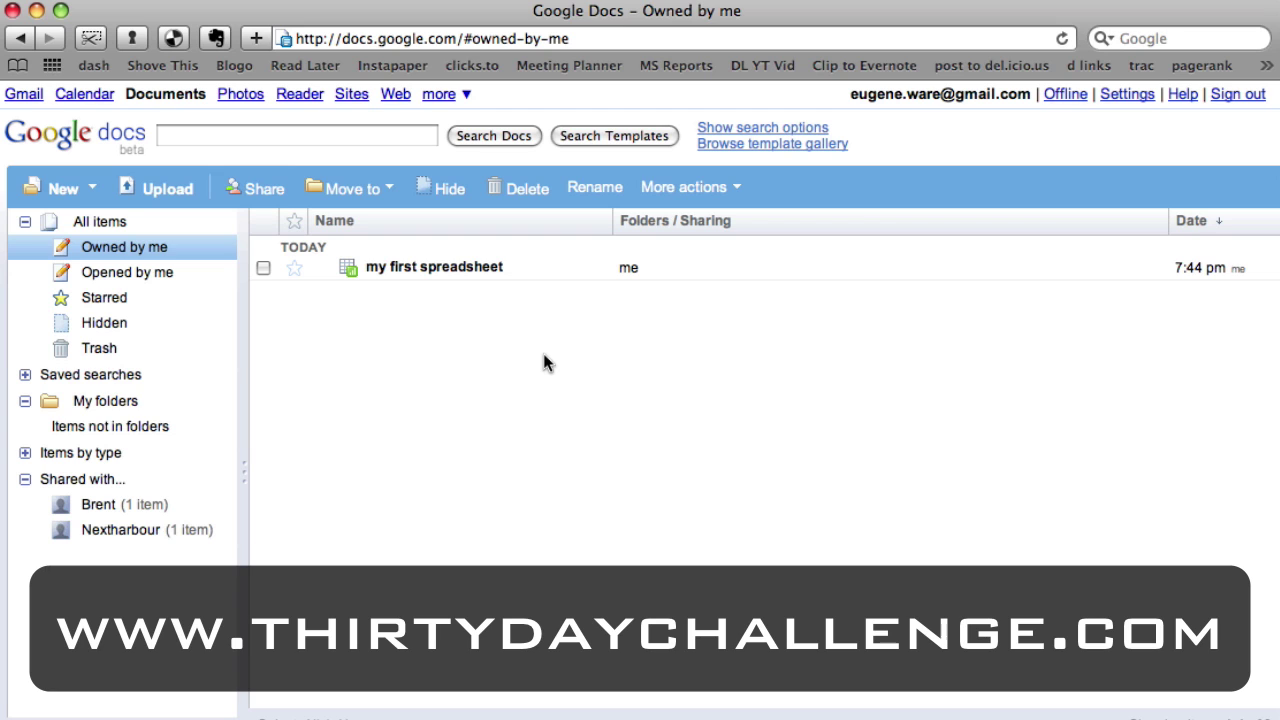
pyautogui.click(430, 270)
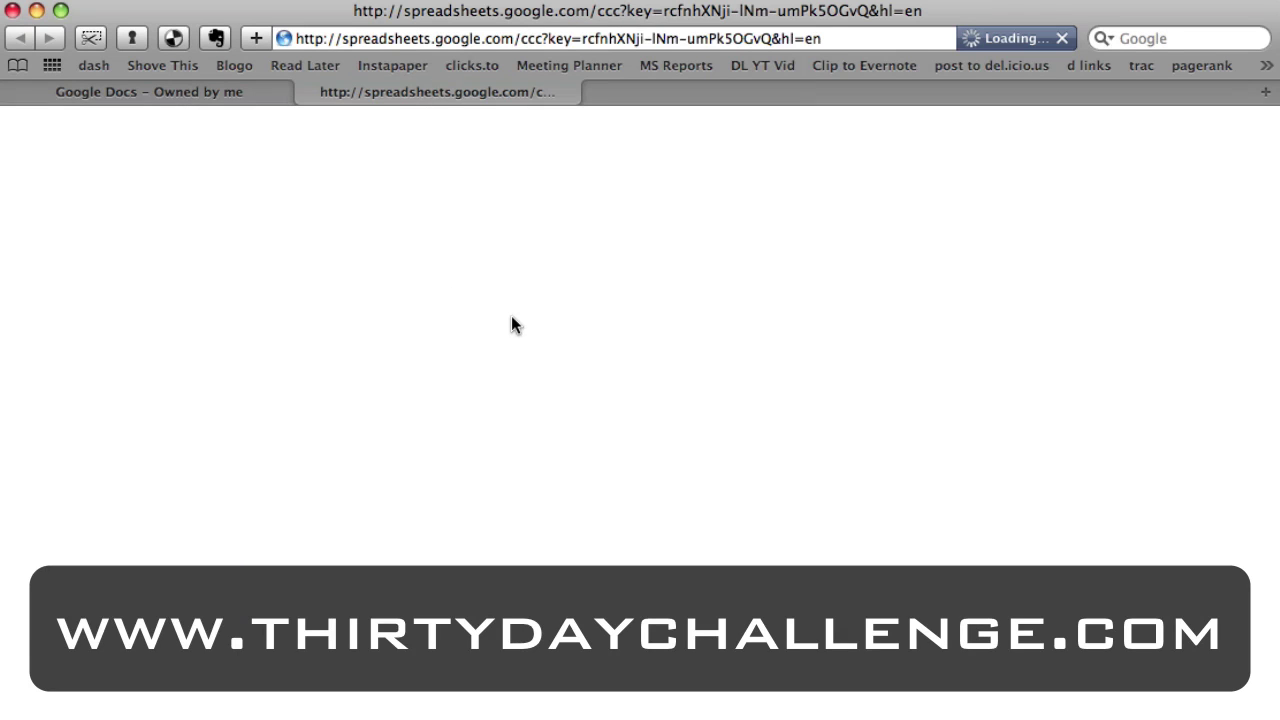
pyautogui.click(307, 94)
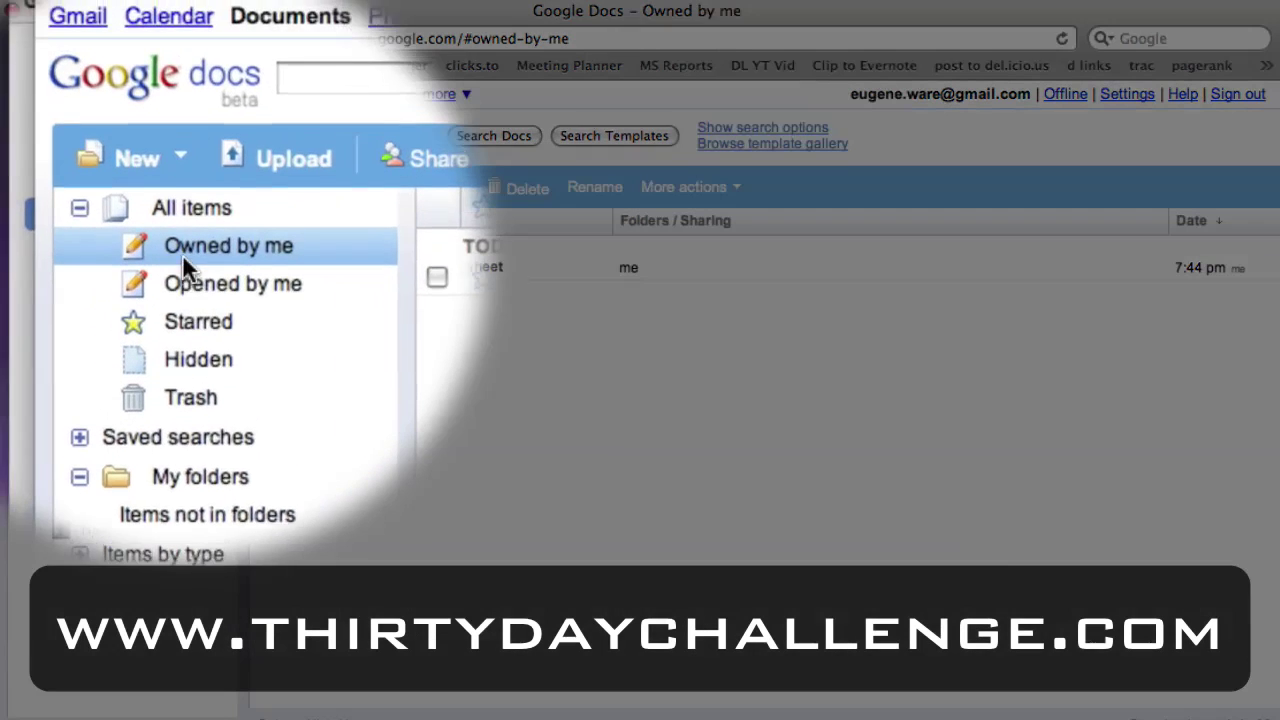
# Filter the list to Owned by me and reopen 'my first text document'.
pyautogui.click(90, 224)
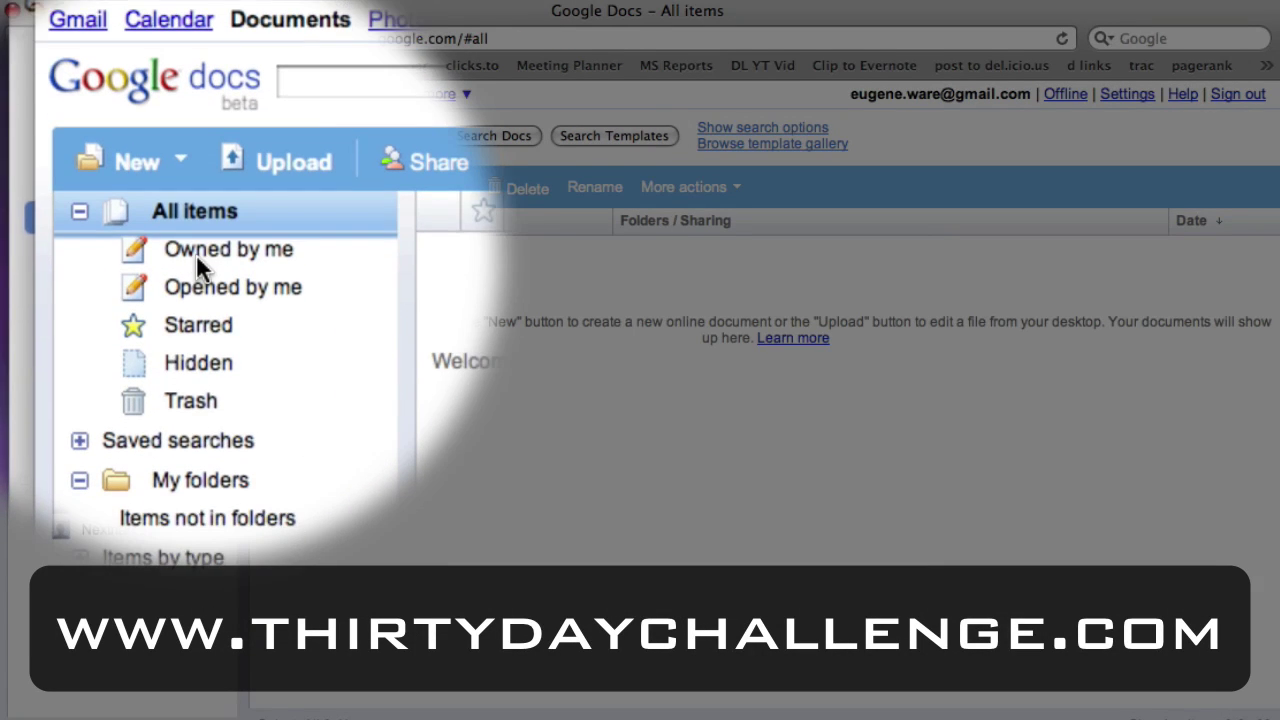
pyautogui.click(92, 247)
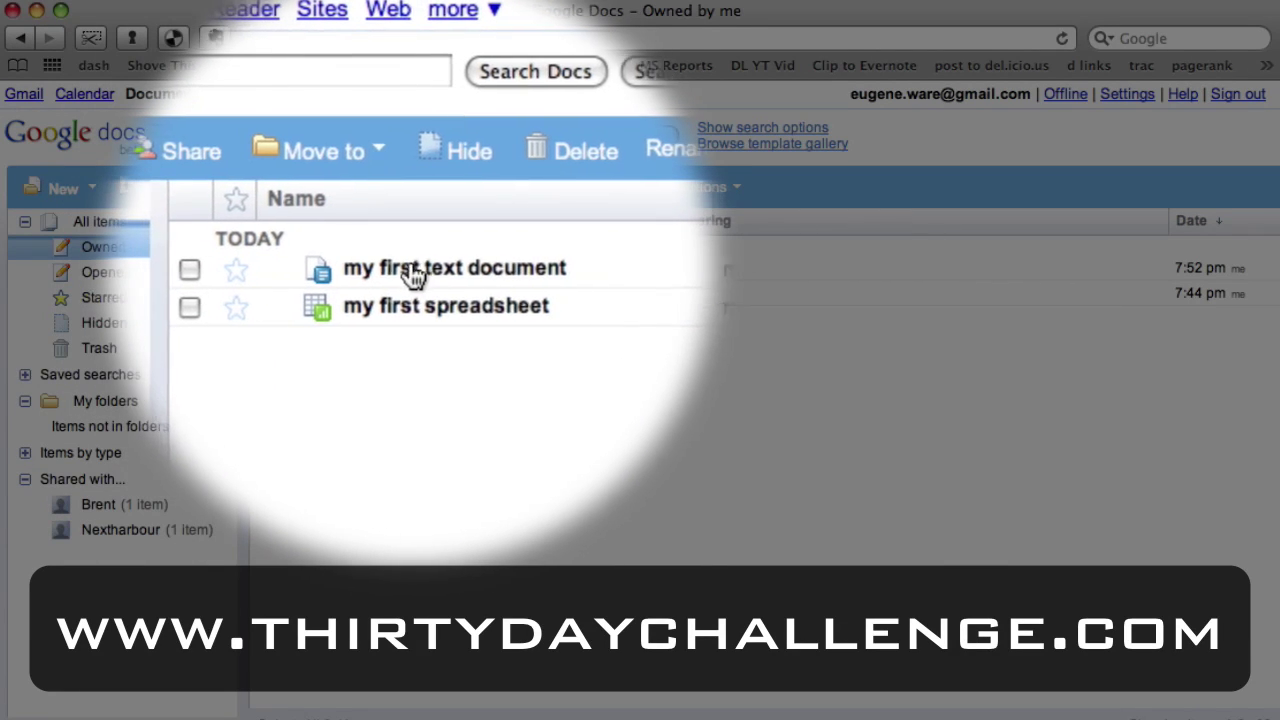
pyautogui.click(422, 272)
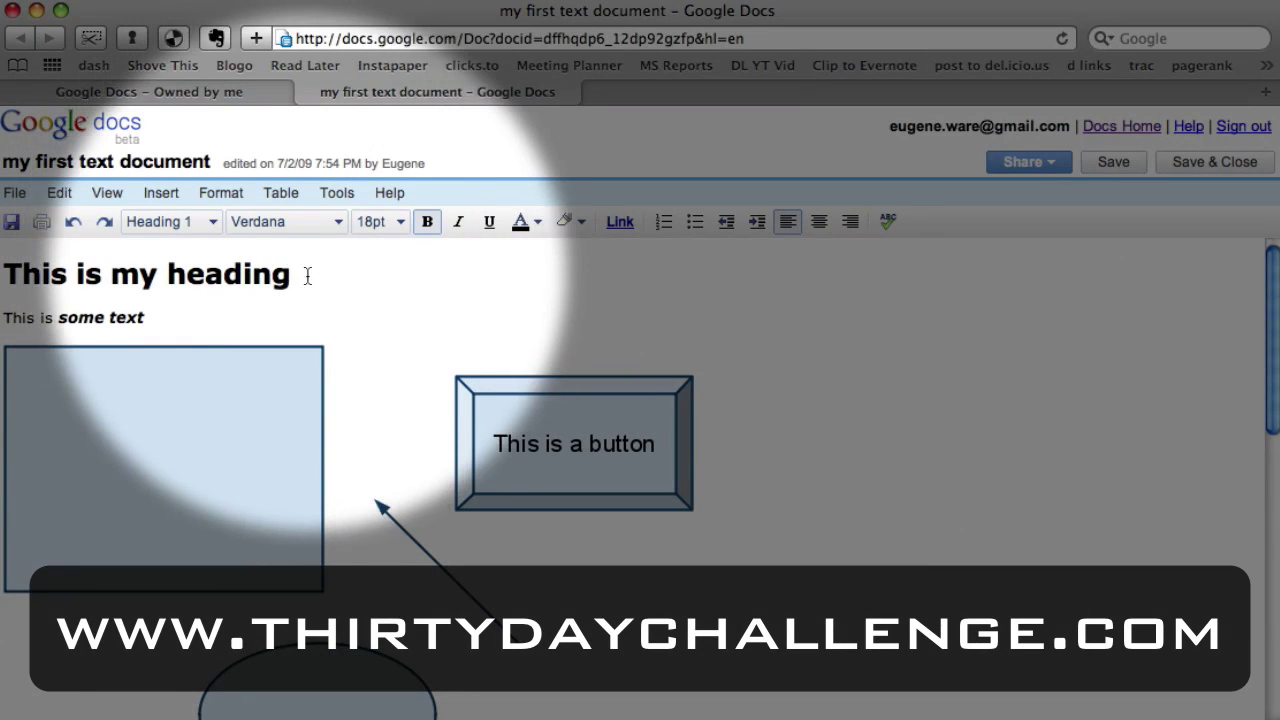
# Insert 'awesome new' before 'heading' in the title and save the document.
pyautogui.moveTo(300, 278); pyautogui.dragTo(163, 280)
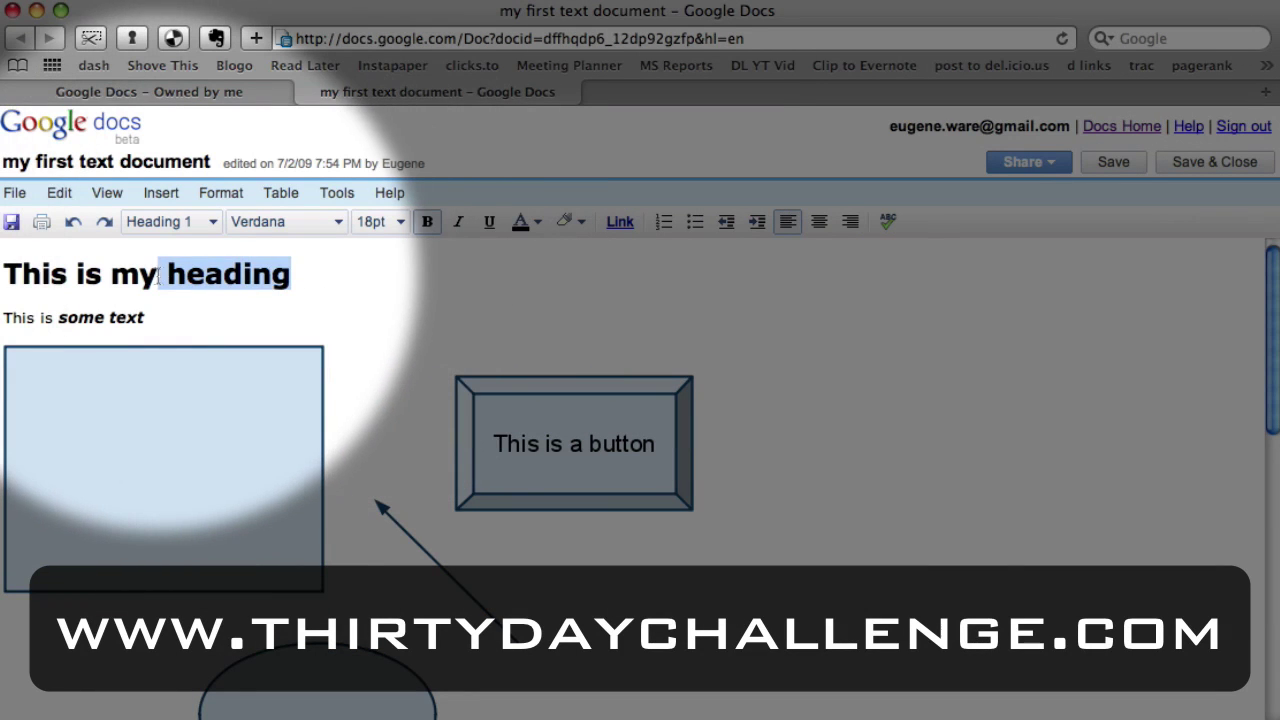
pyautogui.click(165, 278)
pyautogui.write('awesome')
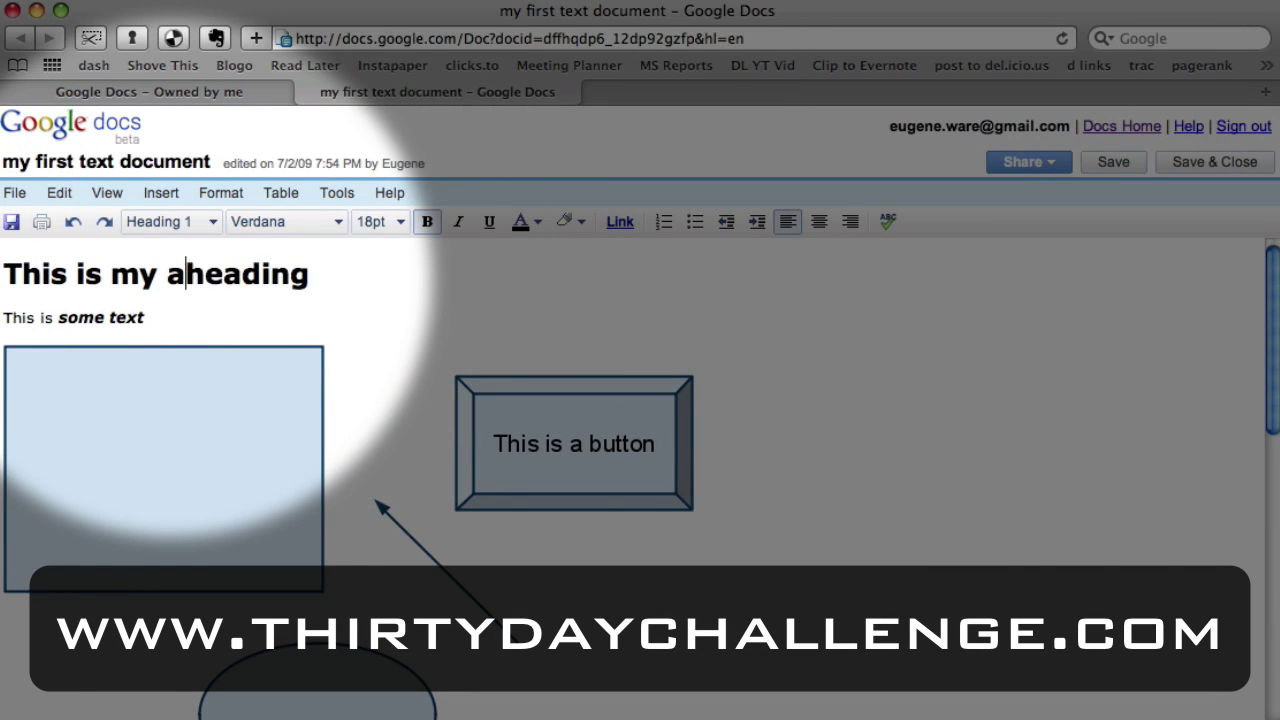
pyautogui.write(' new')
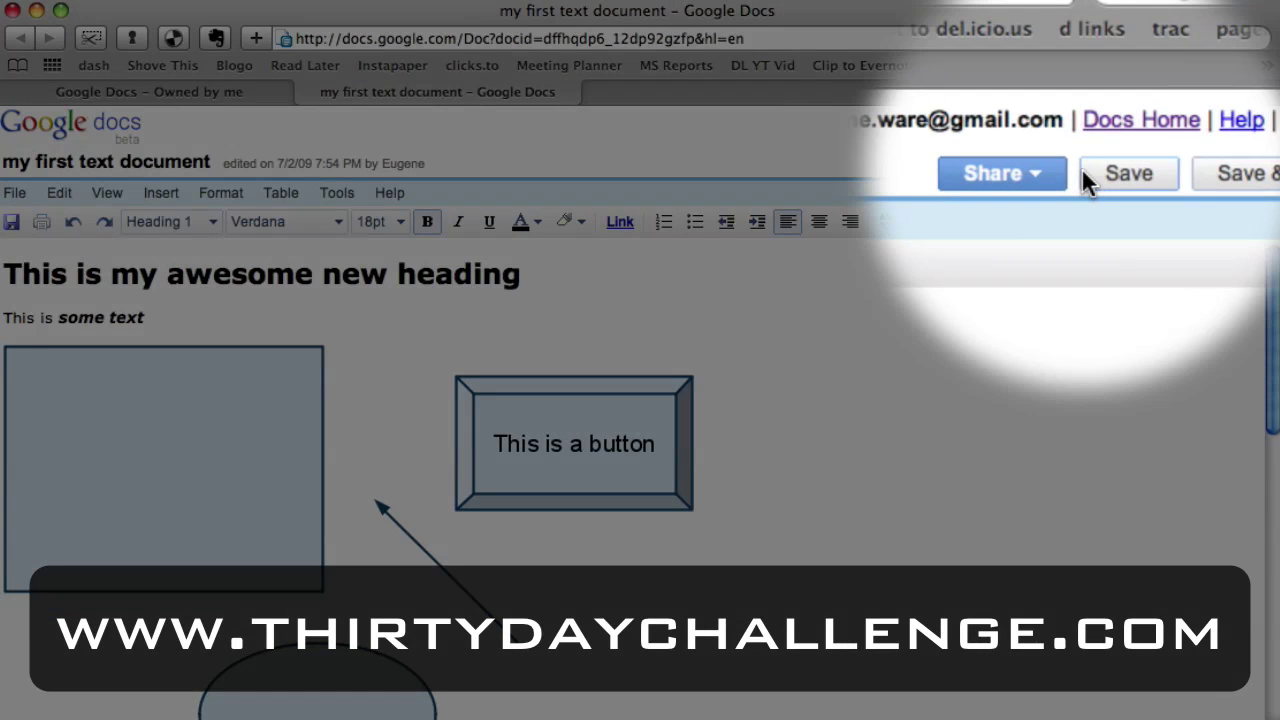
pyautogui.click(1092, 166)
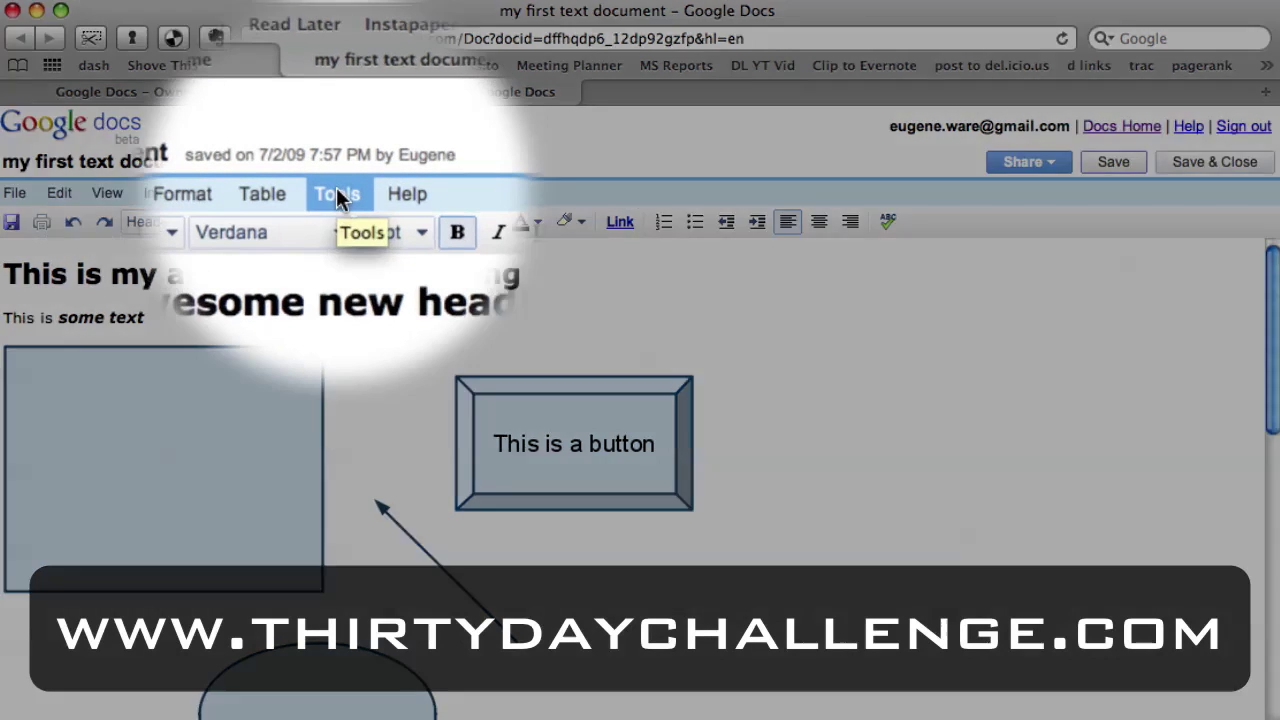
pyautogui.click(336, 198)
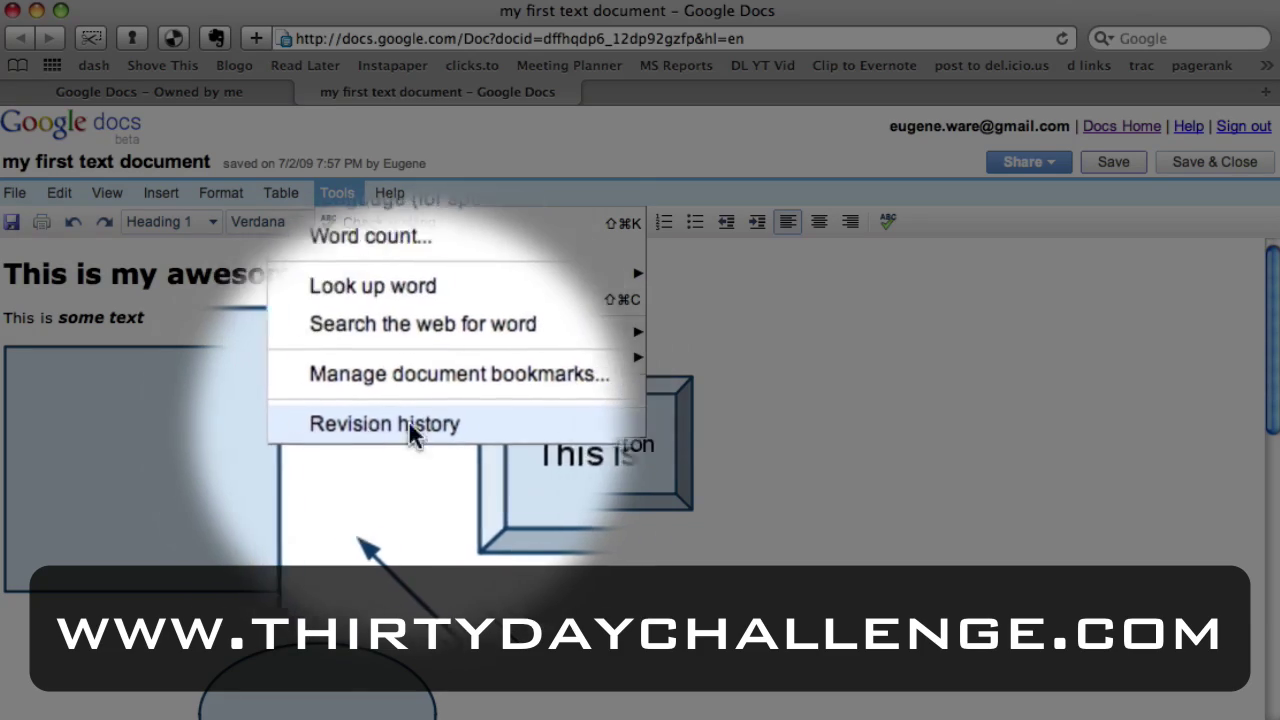
# View the revision history and select Revision 7's change summary.
pyautogui.click(385, 423)
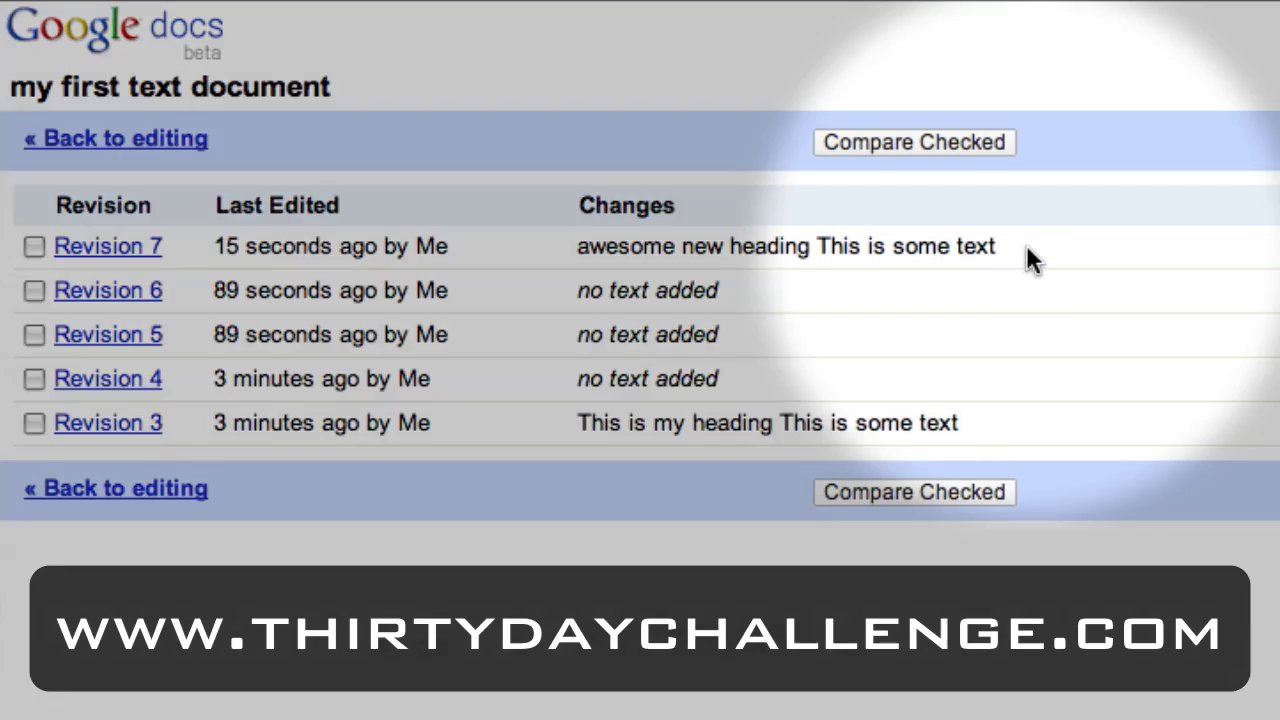
pyautogui.moveTo(1025, 242); pyautogui.dragTo(577, 251)
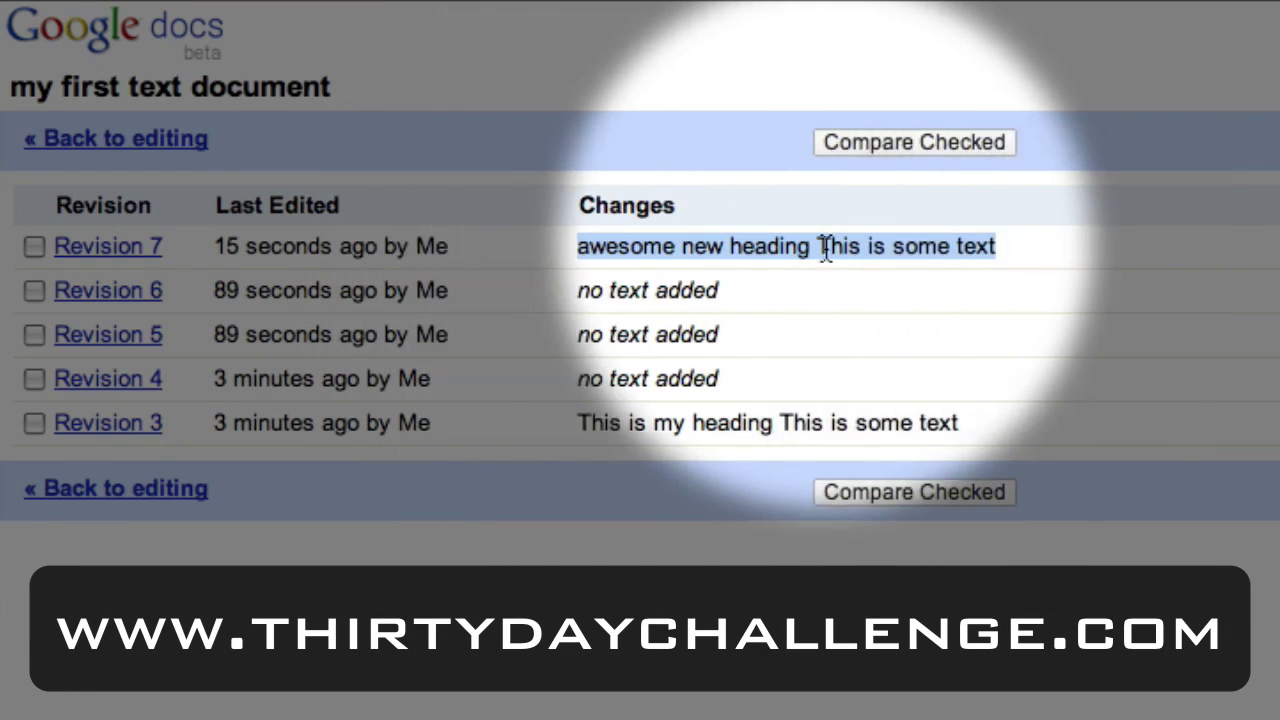
pyautogui.moveTo(1023, 251); pyautogui.dragTo(563, 268)
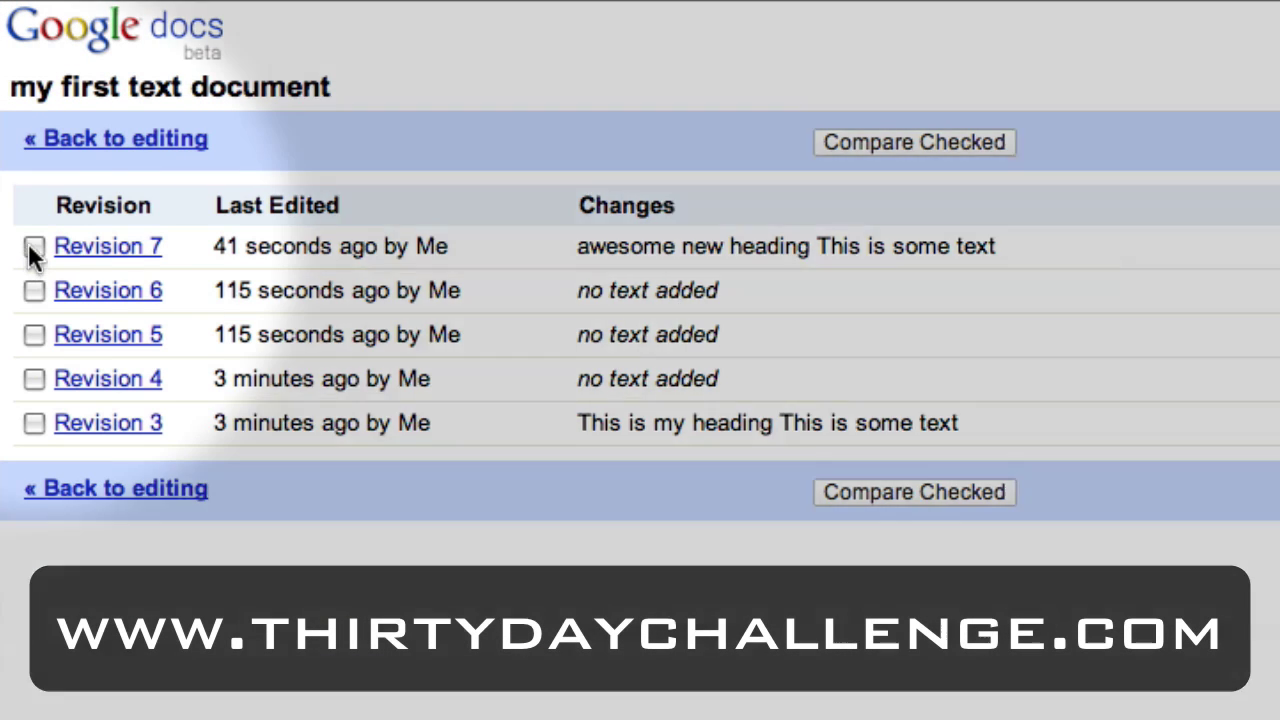
# Compare Revision 3 against Revision 7, then return to the revisions list.
pyautogui.click(33, 247)
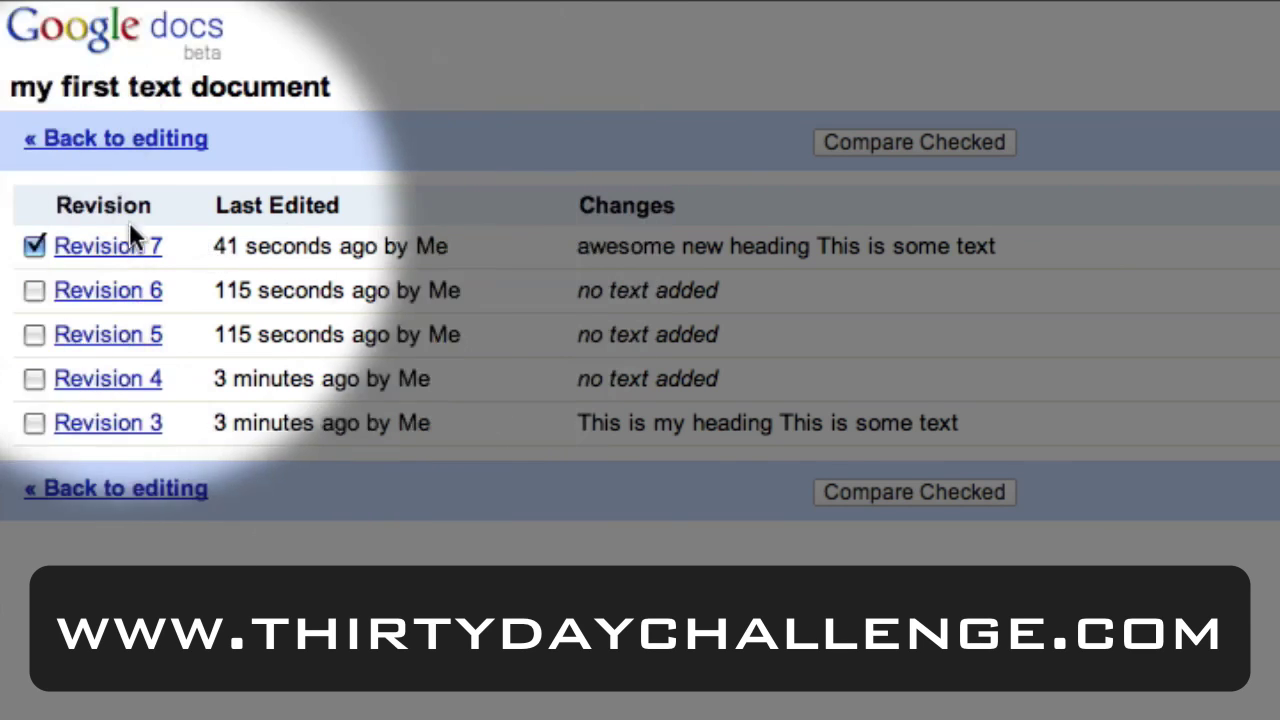
pyautogui.click(31, 423)
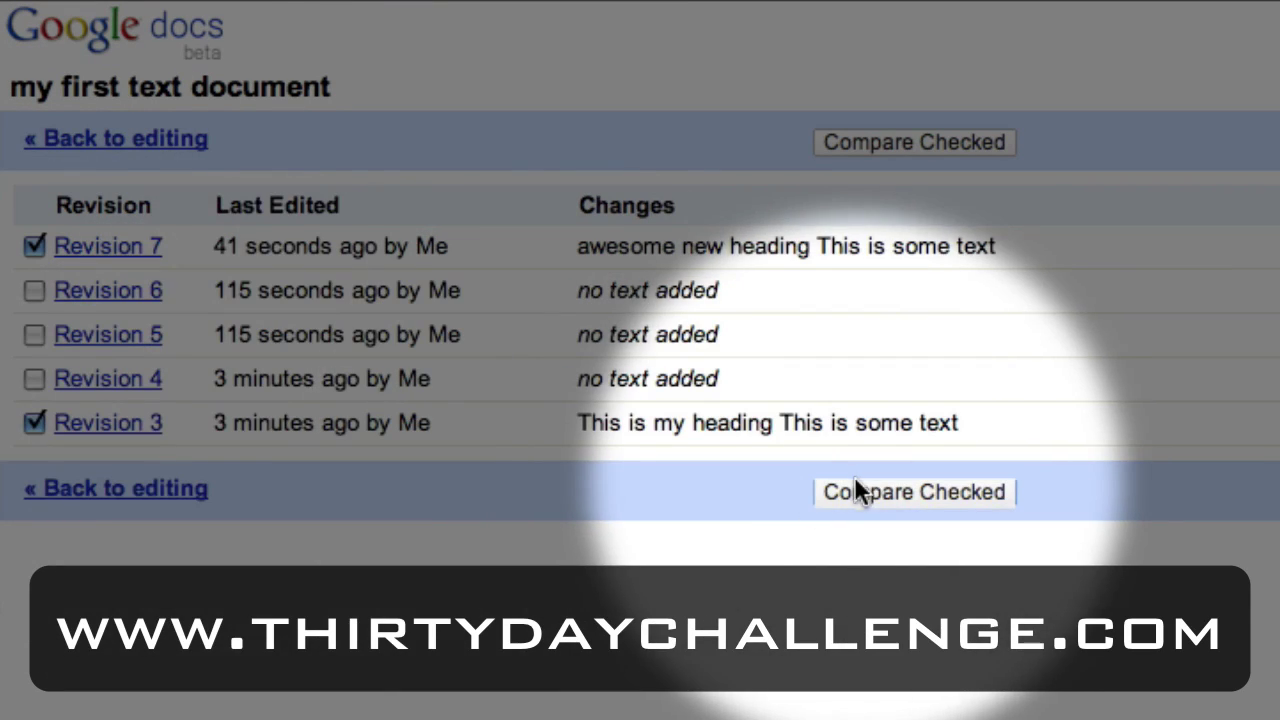
pyautogui.click(856, 491)
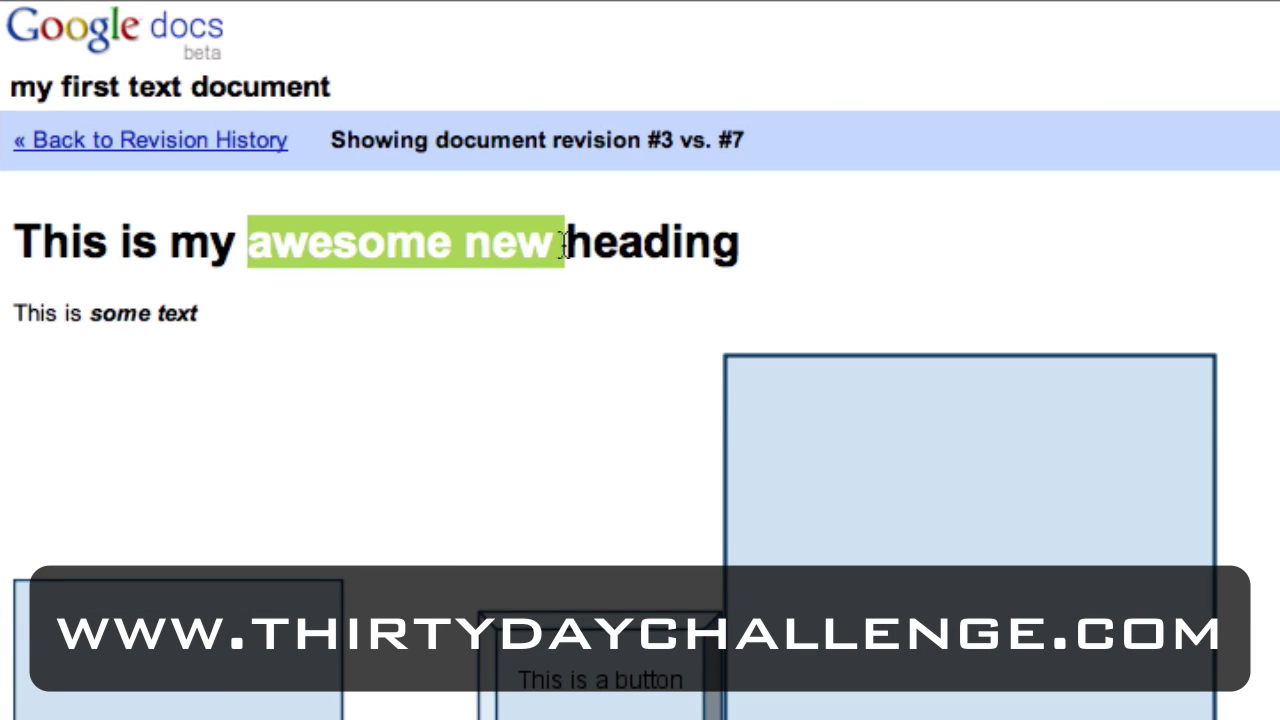
pyautogui.scroll(-3, 424, 252)
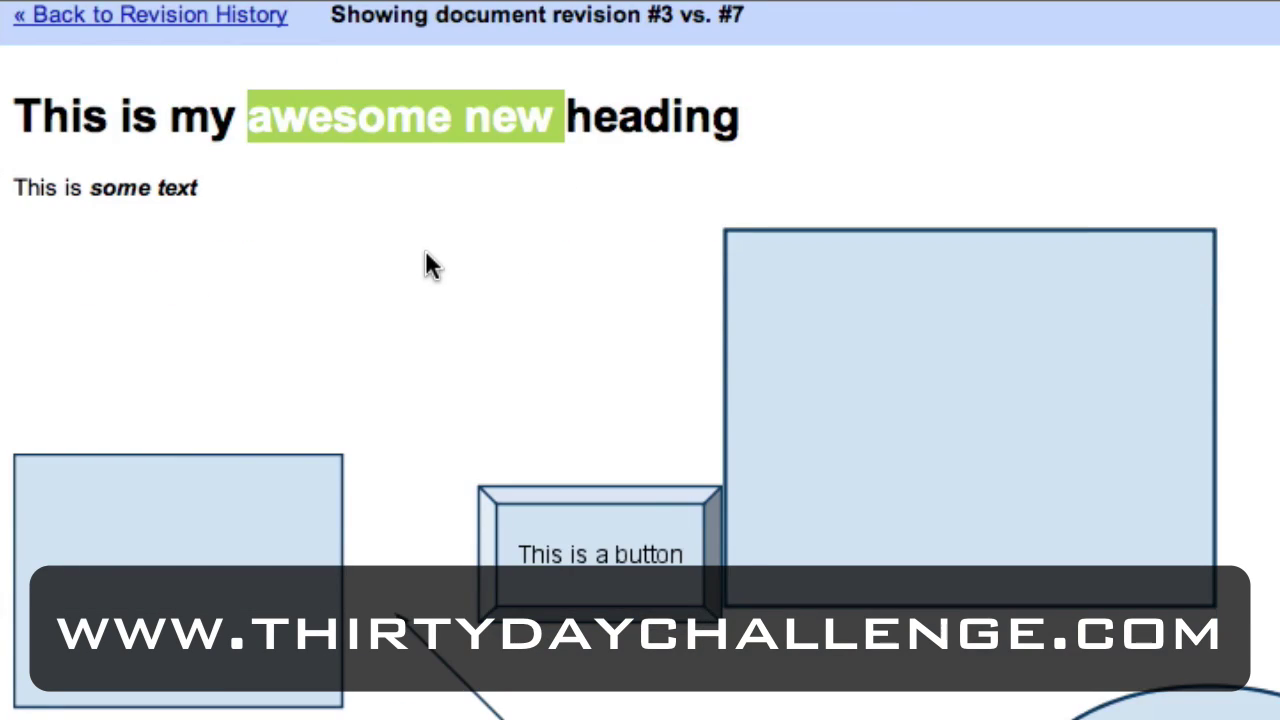
pyautogui.scroll(3, 424, 248)
pyautogui.click(229, 150)
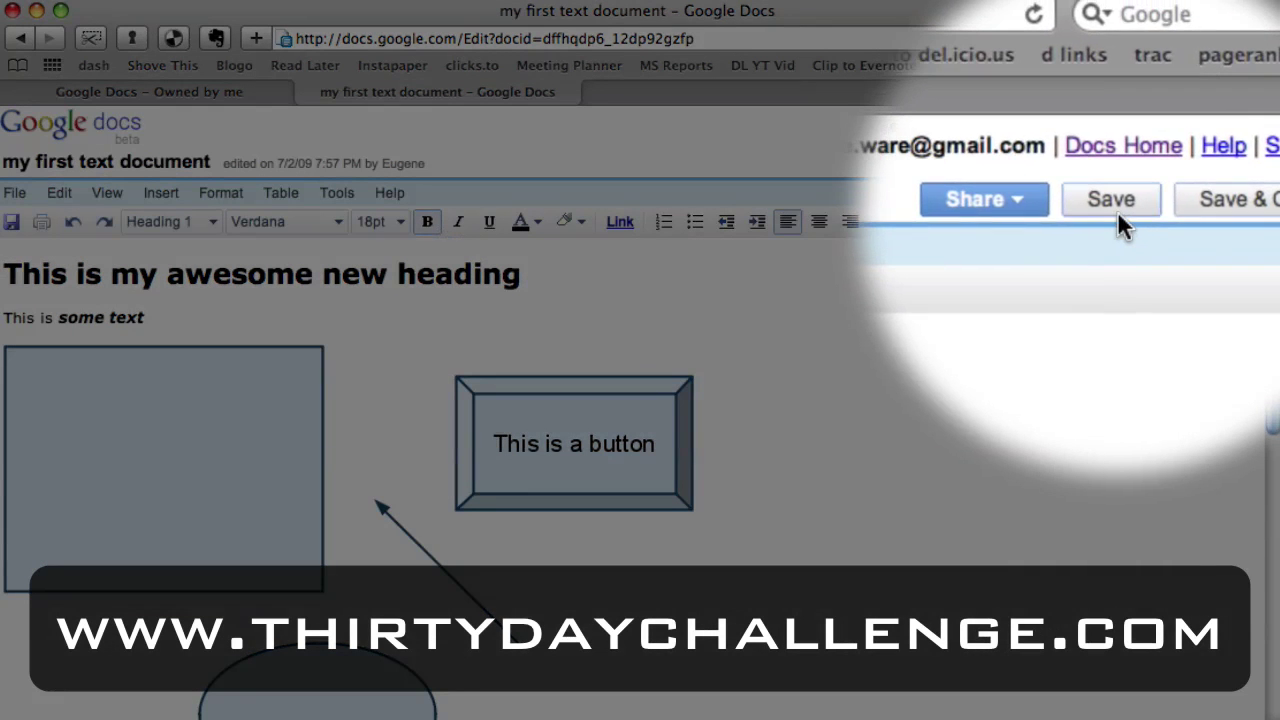
# Save and close 'my first text document', then show the New item types.
pyautogui.click(1113, 162)
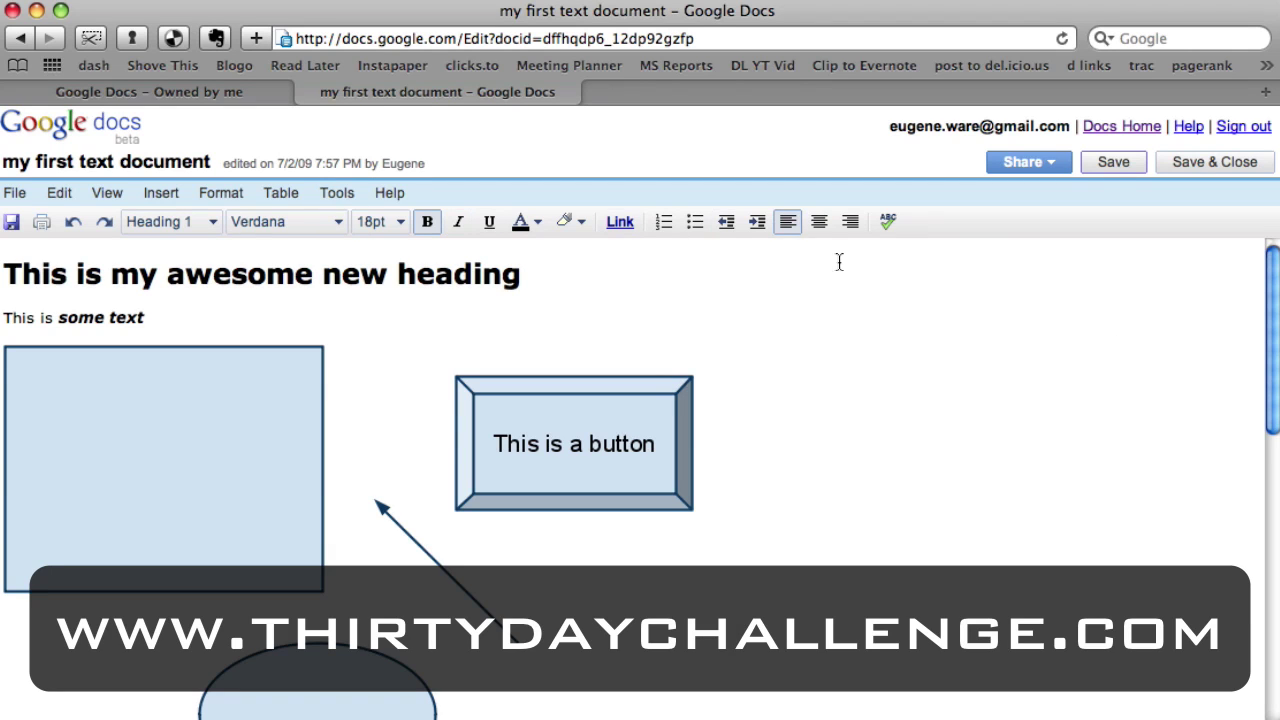
pyautogui.click(1110, 162)
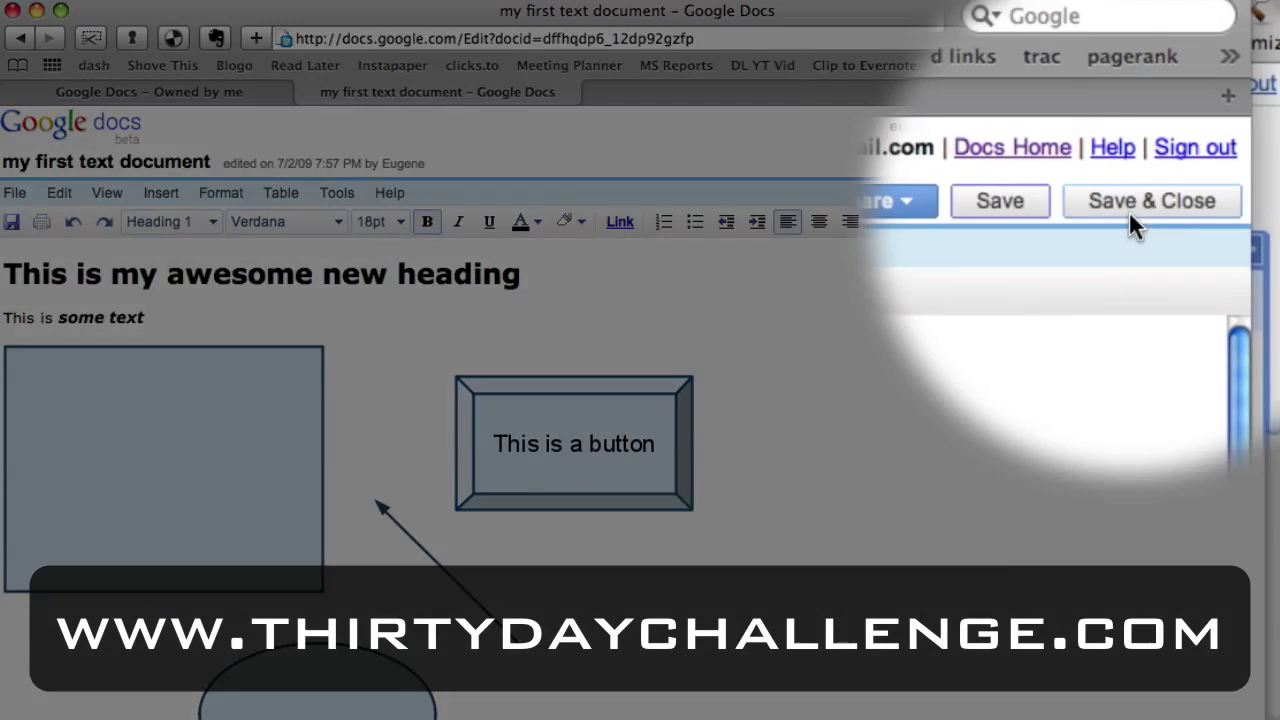
pyautogui.click(1208, 163)
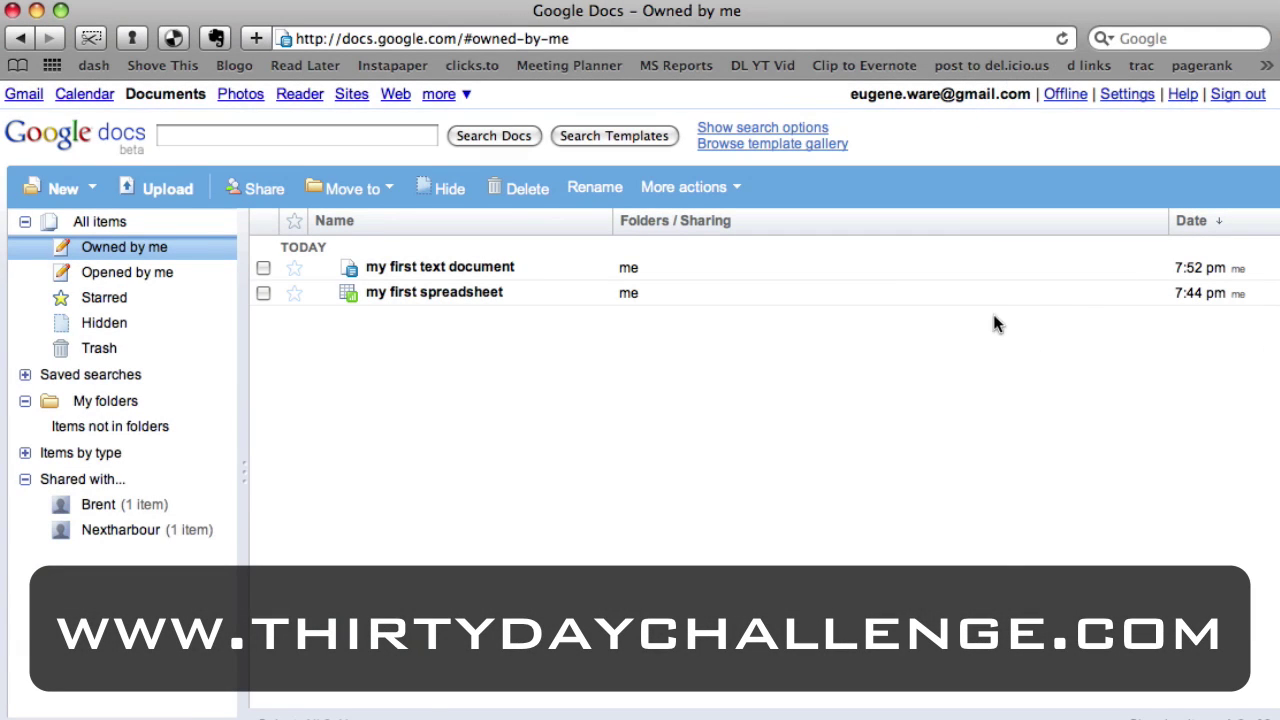
pyautogui.click(88, 188)
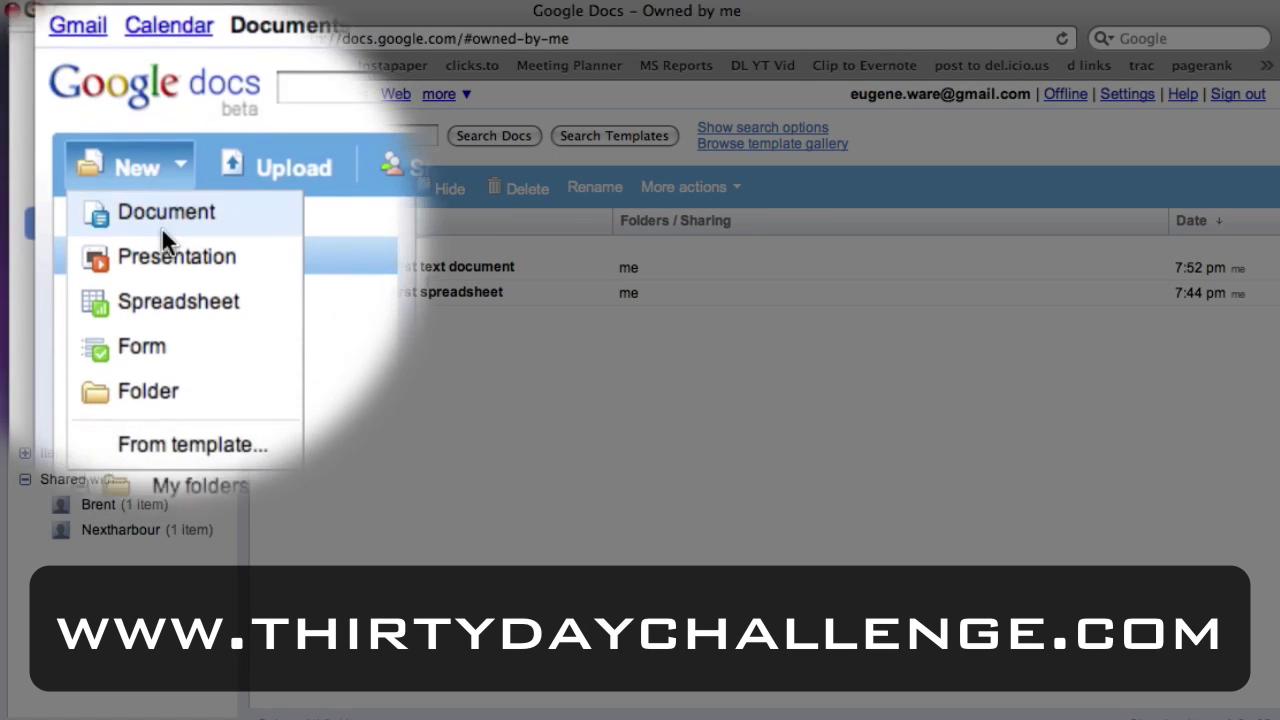
# Create a new presentation and rename it 'my awesome presentation'.
pyautogui.click(165, 307)
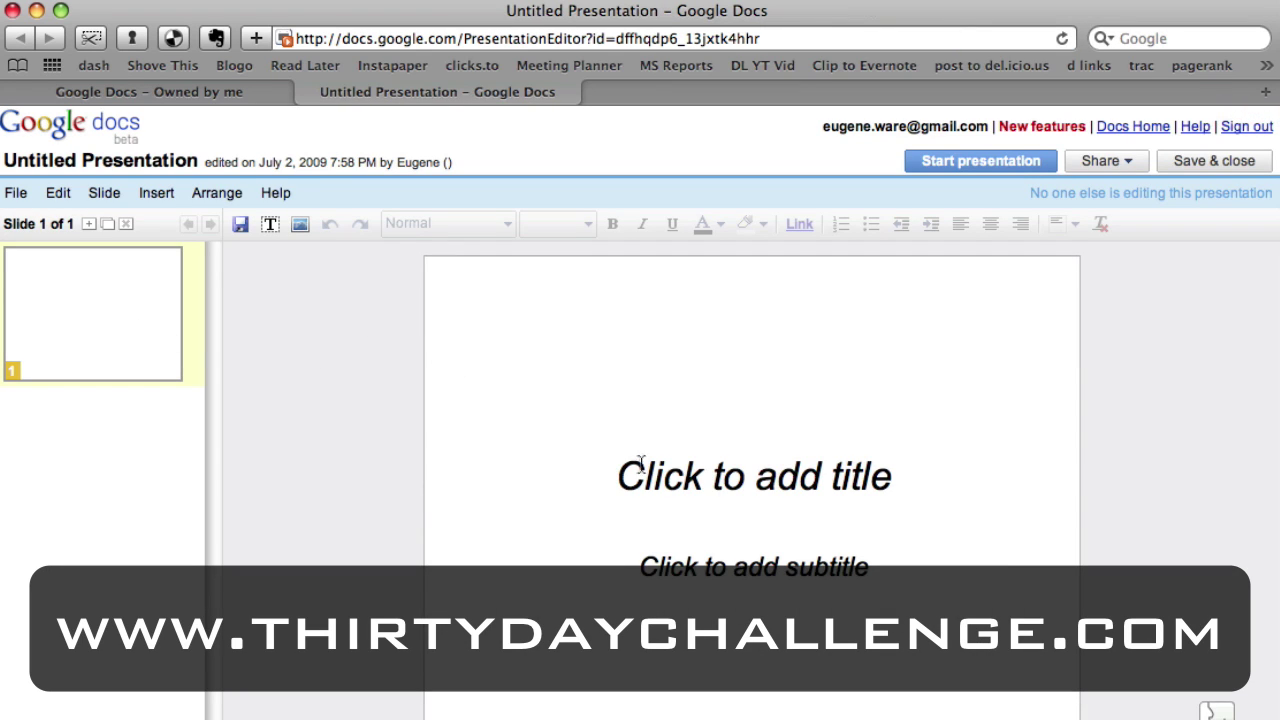
pyautogui.click(60, 194)
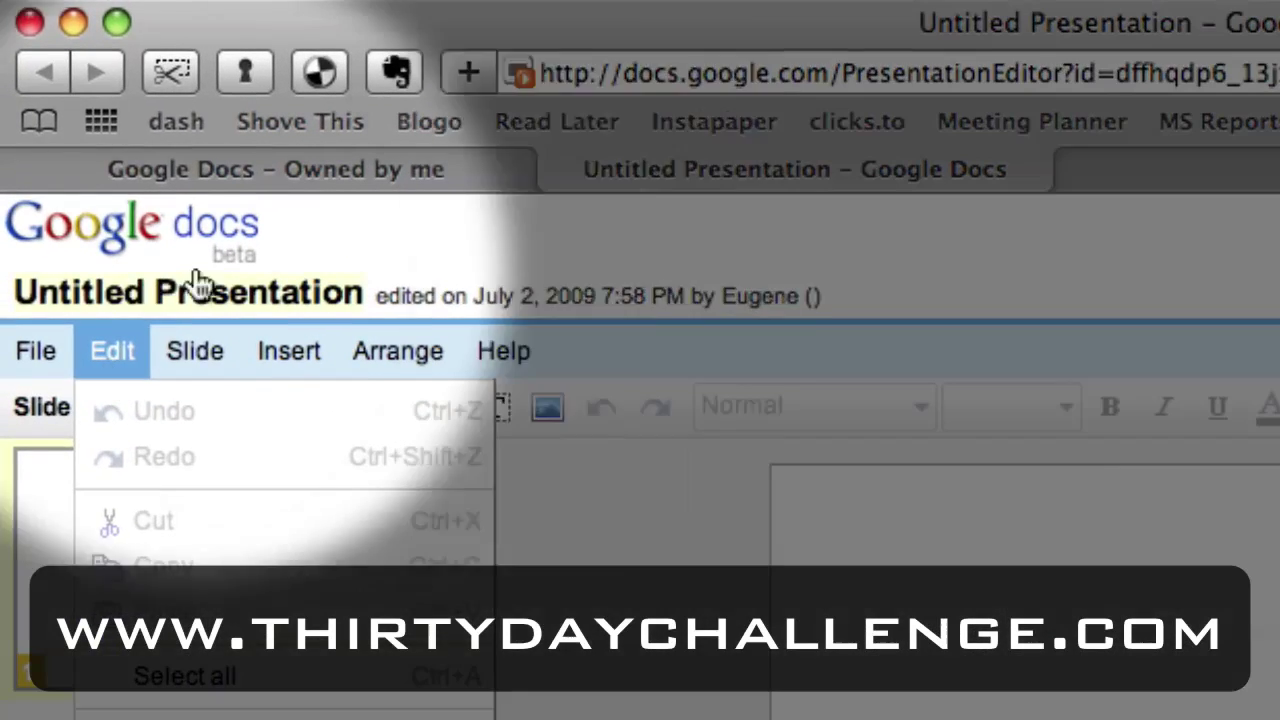
pyautogui.click(112, 285)
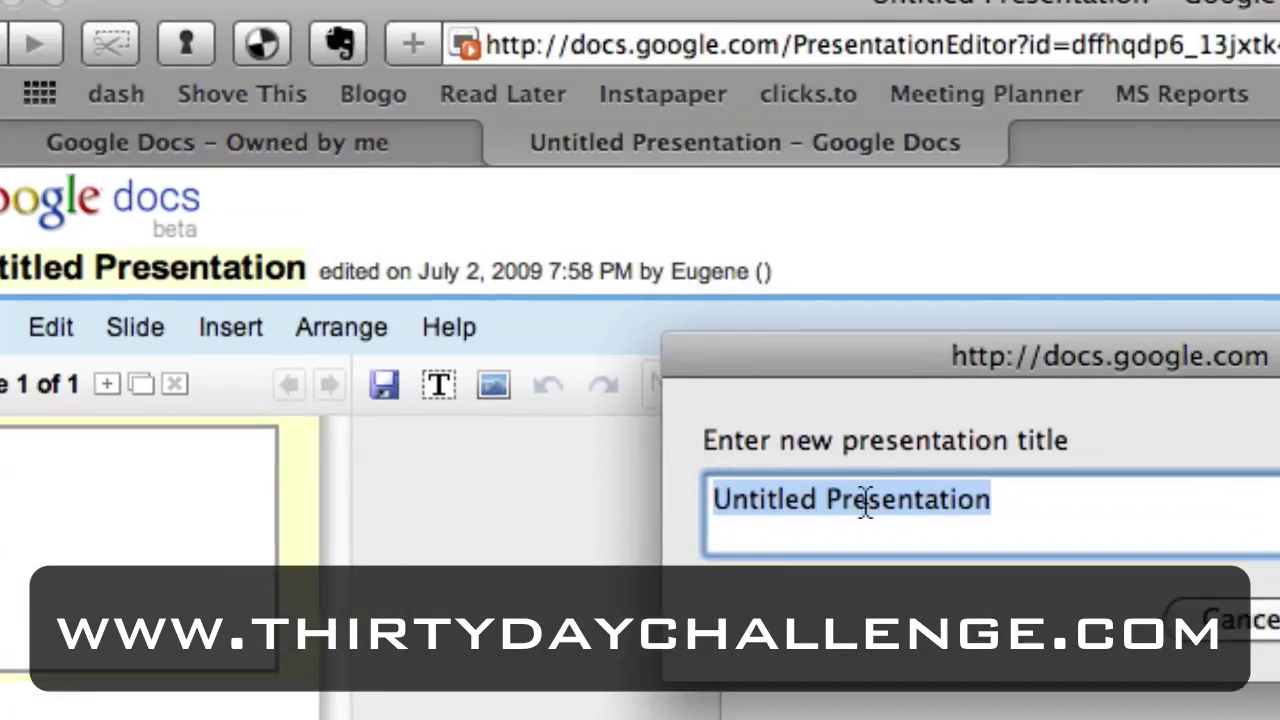
pyautogui.write('my awesome presentation')
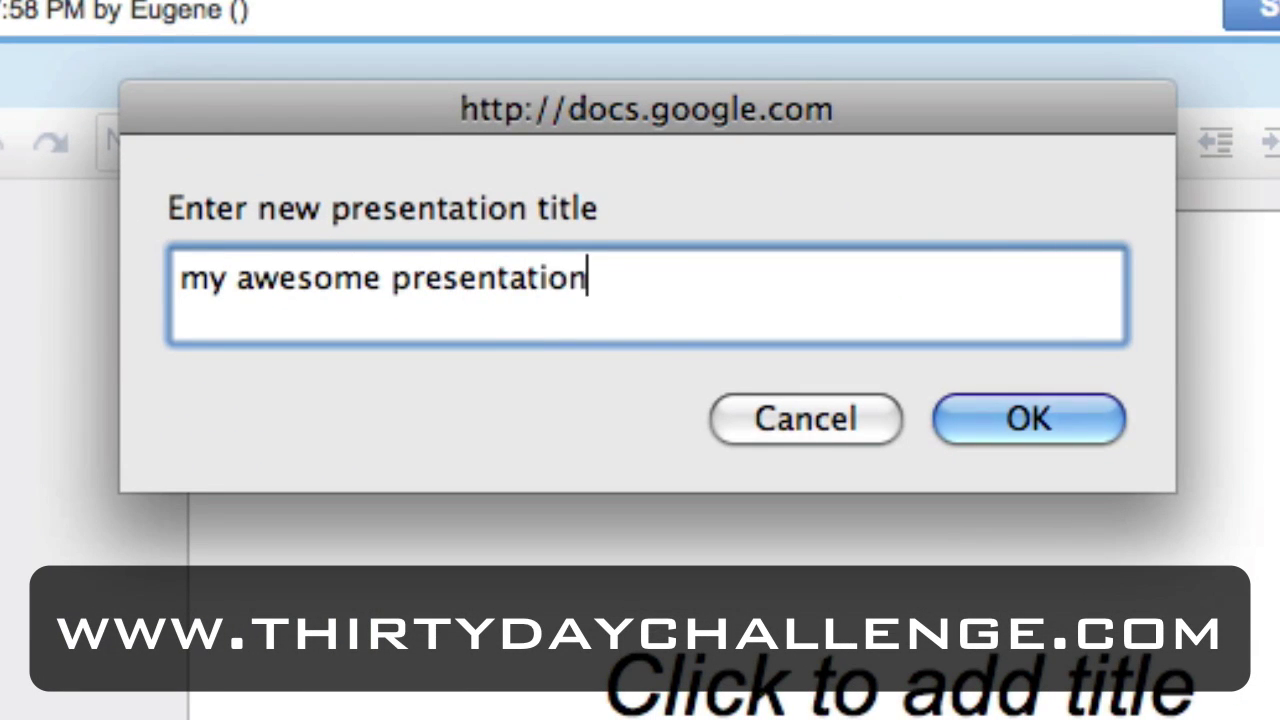
pyautogui.press('Return')
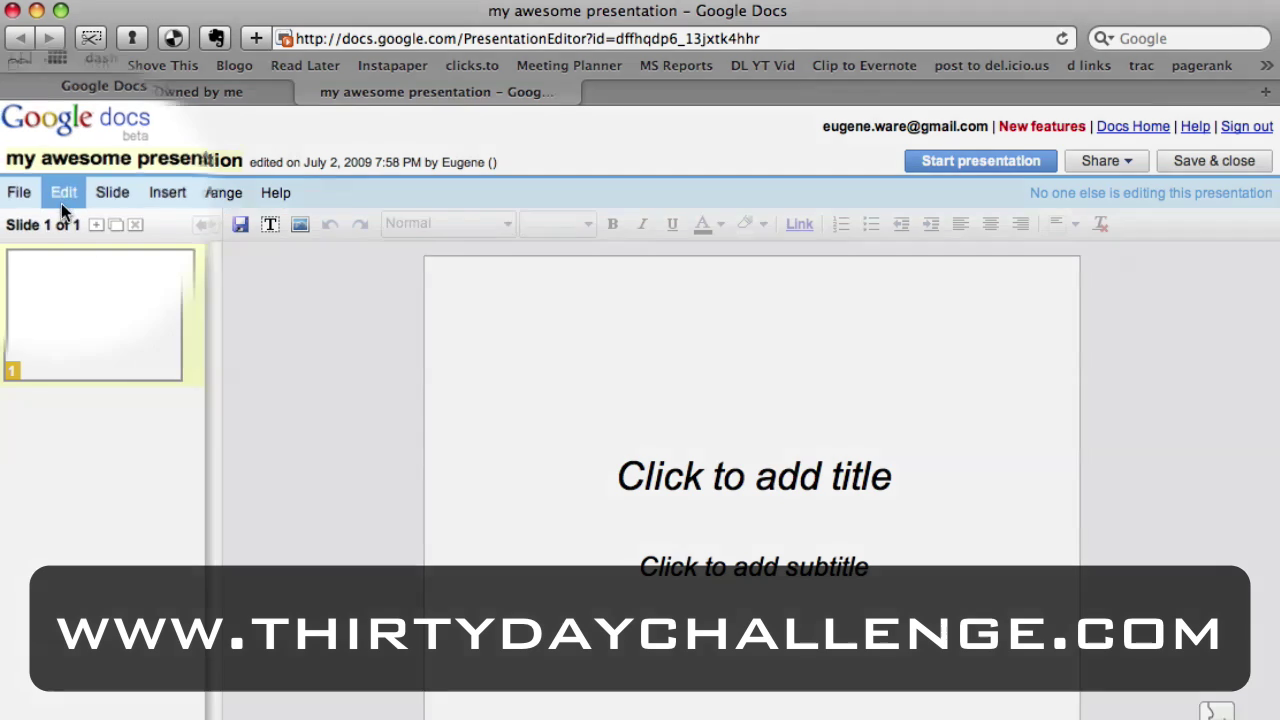
# Apply the Grass theme to the presentation.
pyautogui.click(58, 192)
pyautogui.click(149, 411)
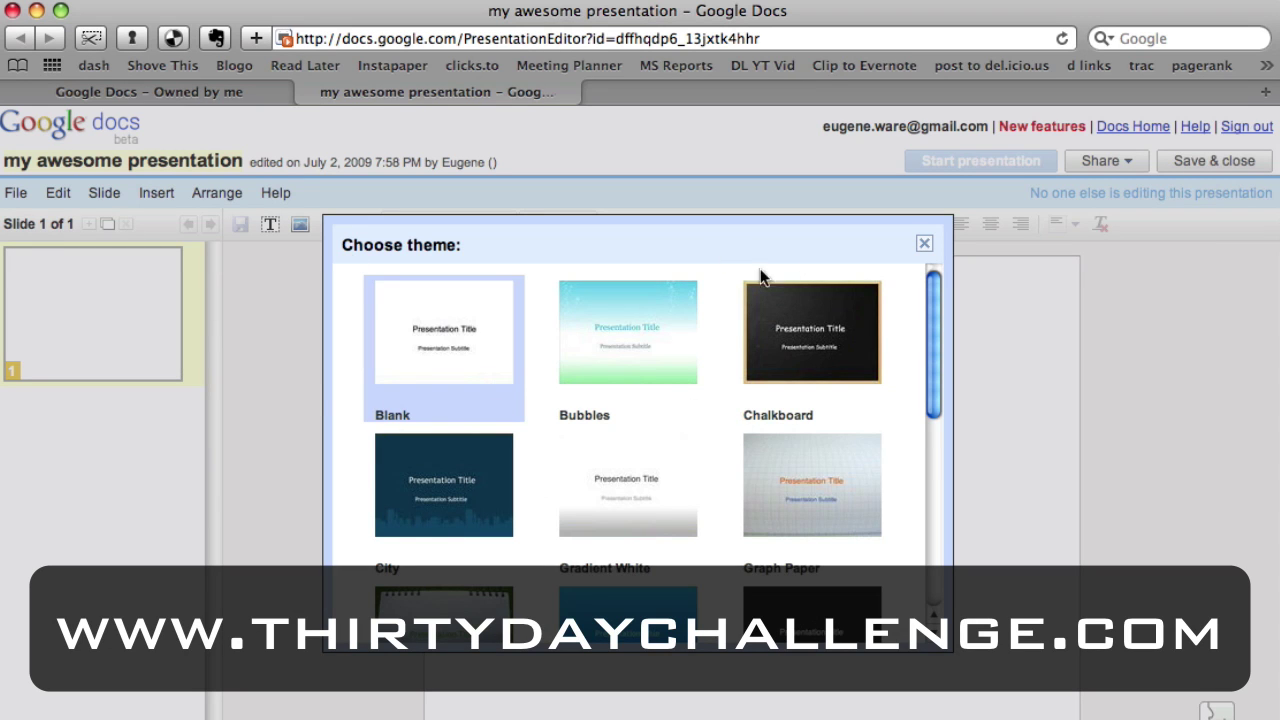
pyautogui.click(921, 247)
pyautogui.click(58, 192)
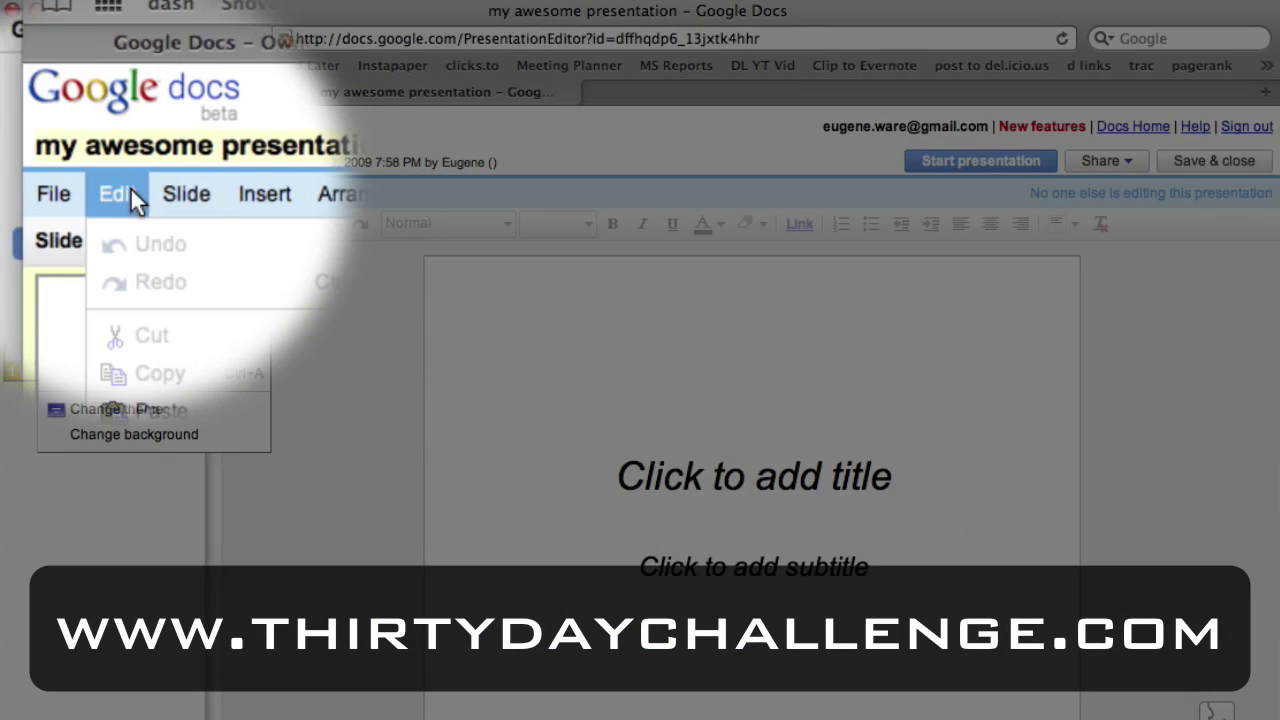
pyautogui.click(176, 418)
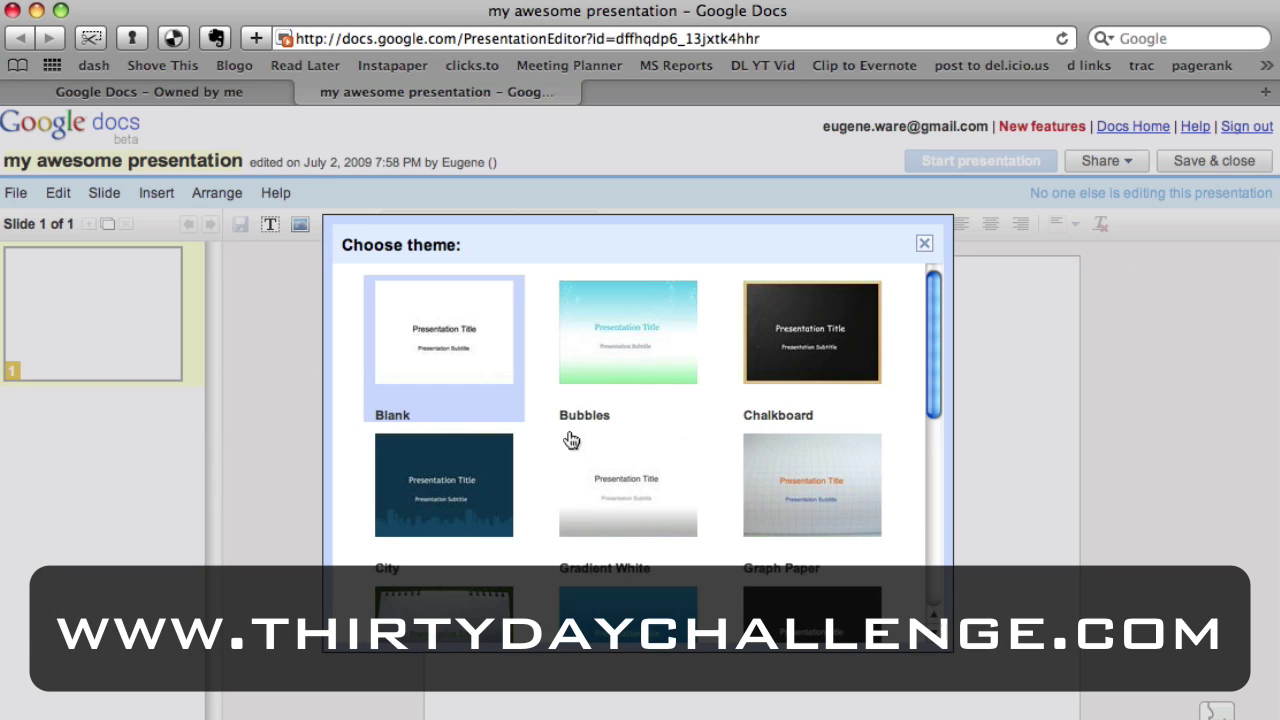
pyautogui.scroll(-5, 508, 395)
pyautogui.scroll(3, 508, 395)
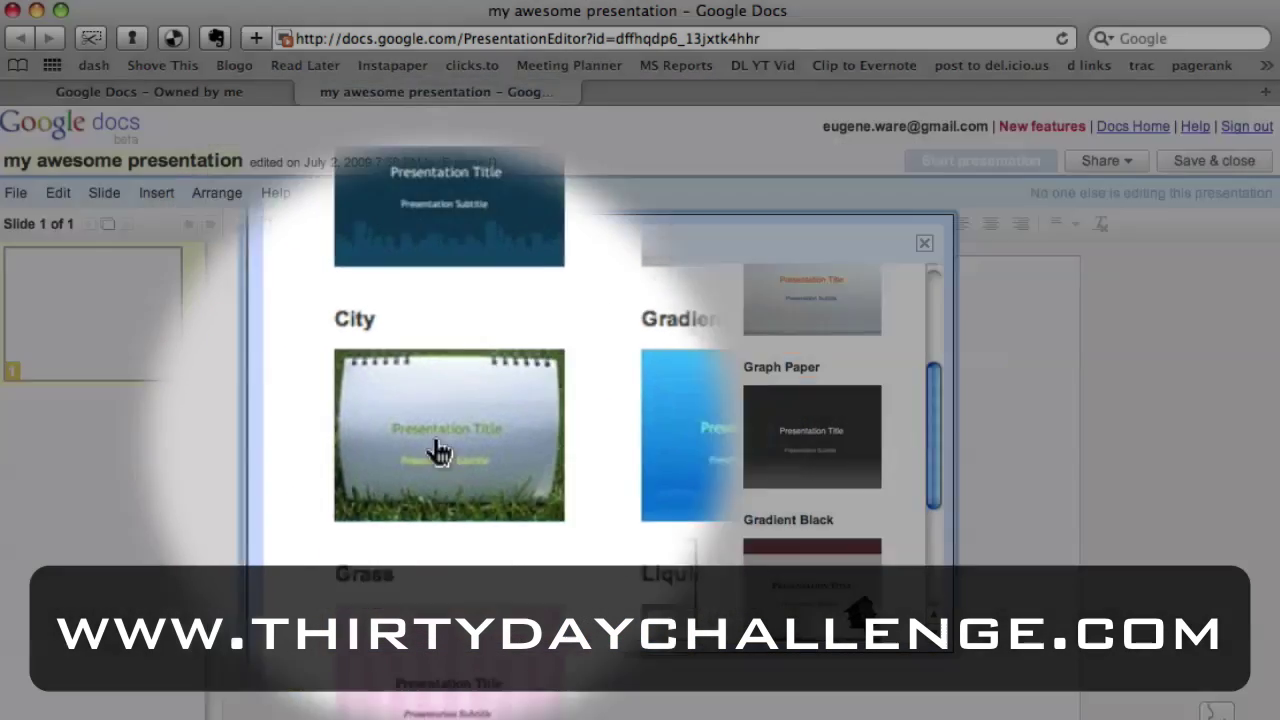
pyautogui.click(438, 452)
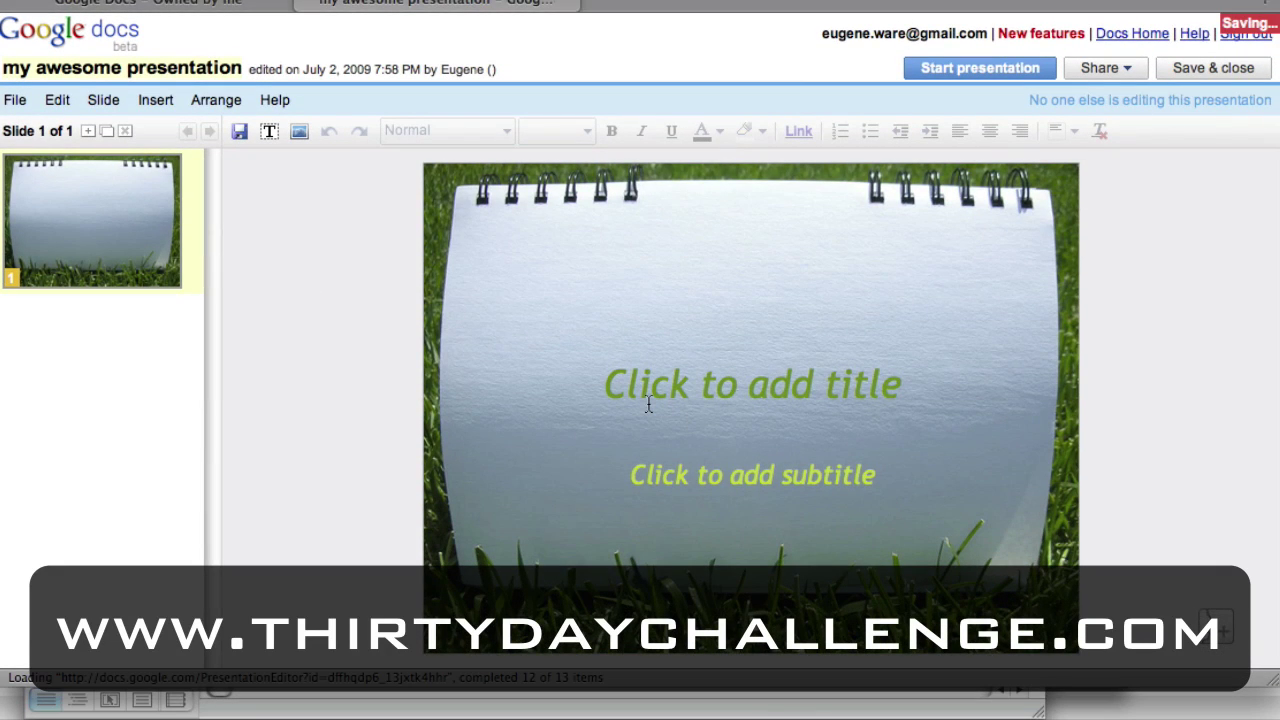
# Enter the title 'This is my awesome presentation' and subtitle 'Google docs is awesome' on slide 1.
pyautogui.click(650, 394)
pyautogui.write('T')
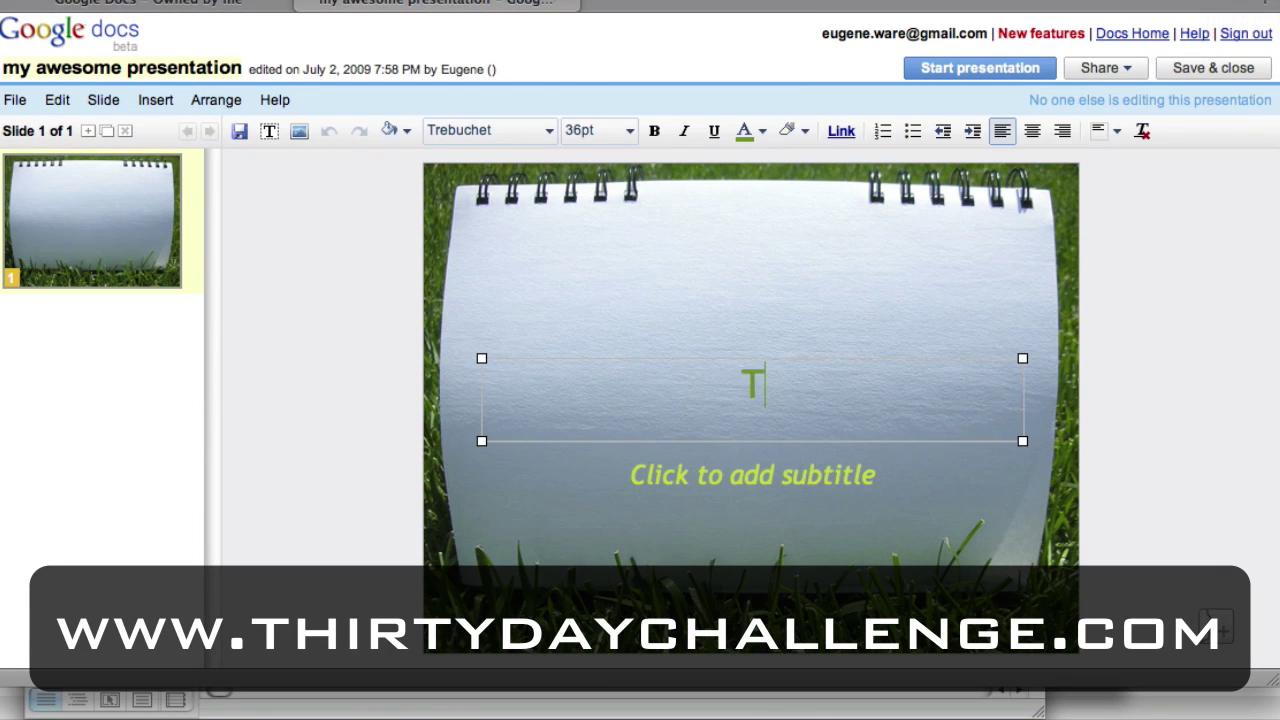
pyautogui.write('his is my awesome ')
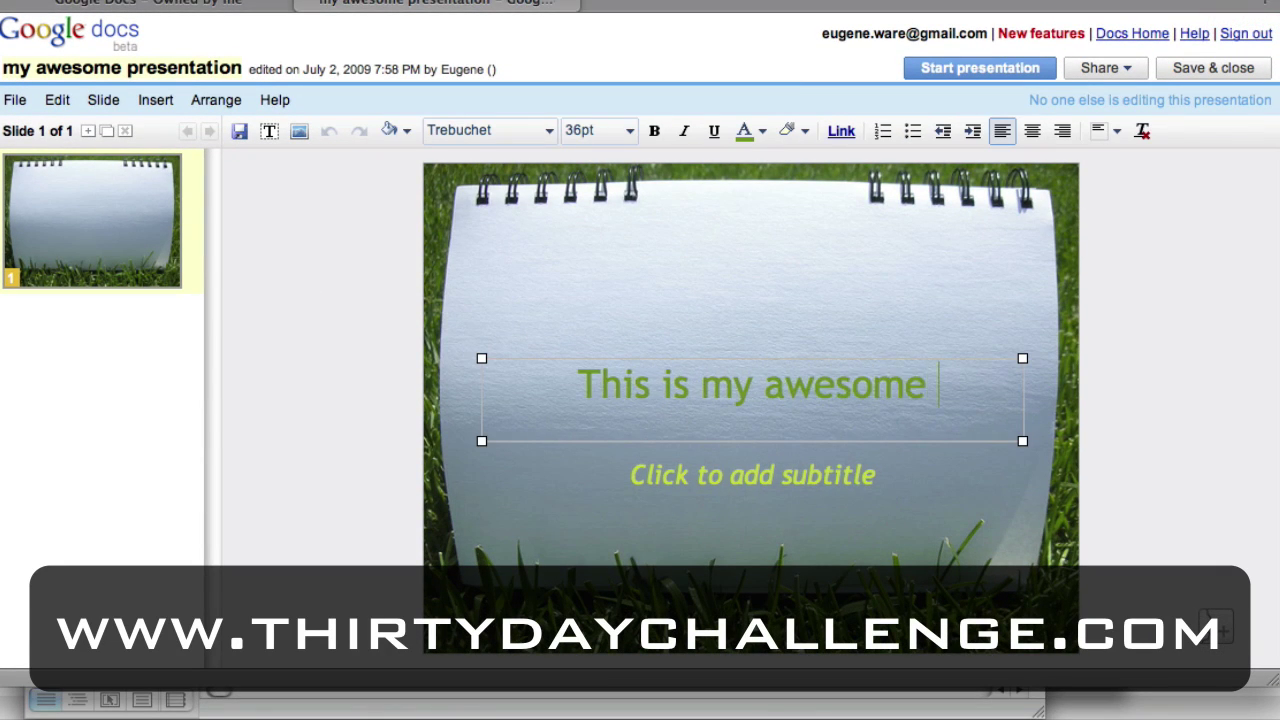
pyautogui.write('presentation')
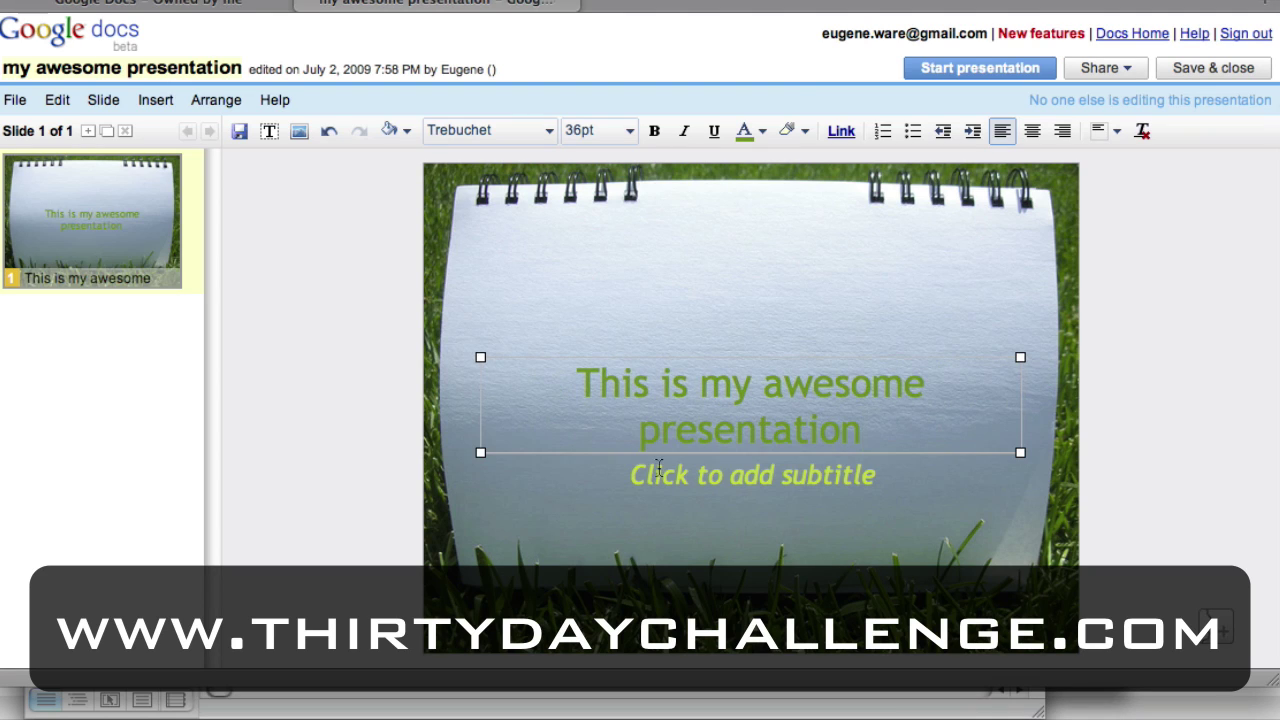
pyautogui.click(659, 467)
pyautogui.write('Googe d')
pyautogui.press('BackSpace')
pyautogui.press('BackSpace')
pyautogui.press('BackSpace')
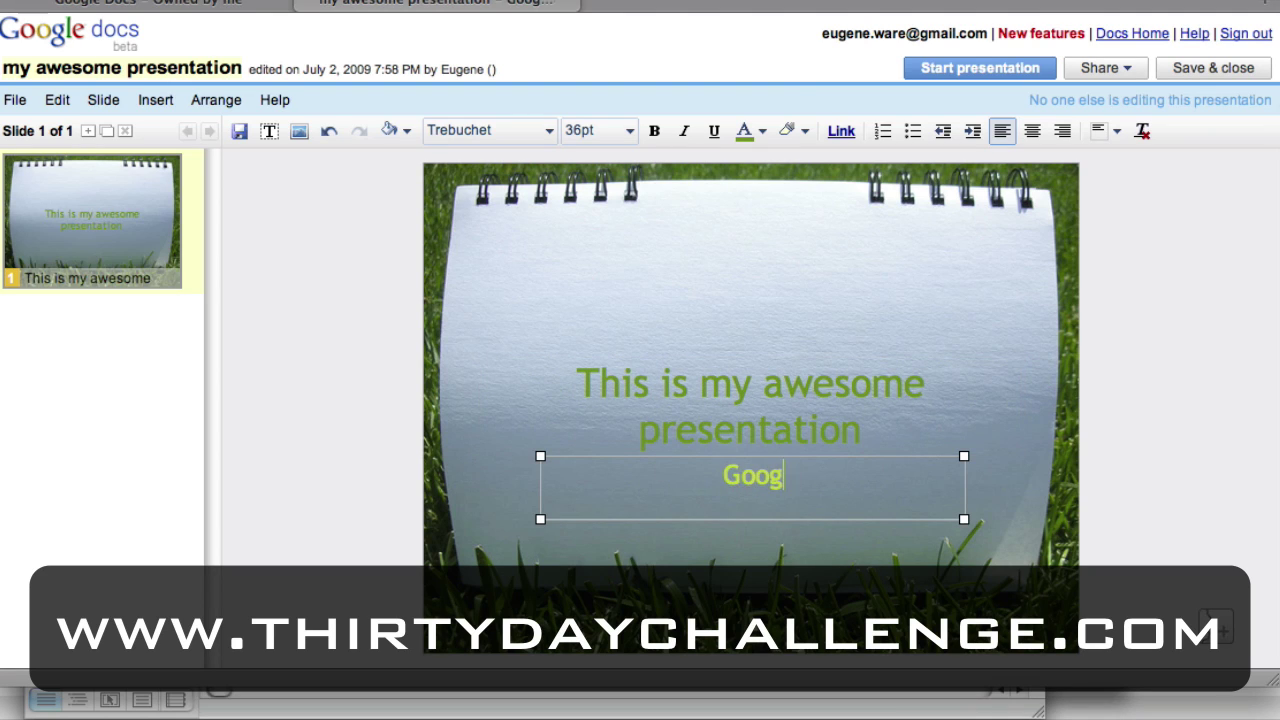
pyautogui.write('le docs is awes')
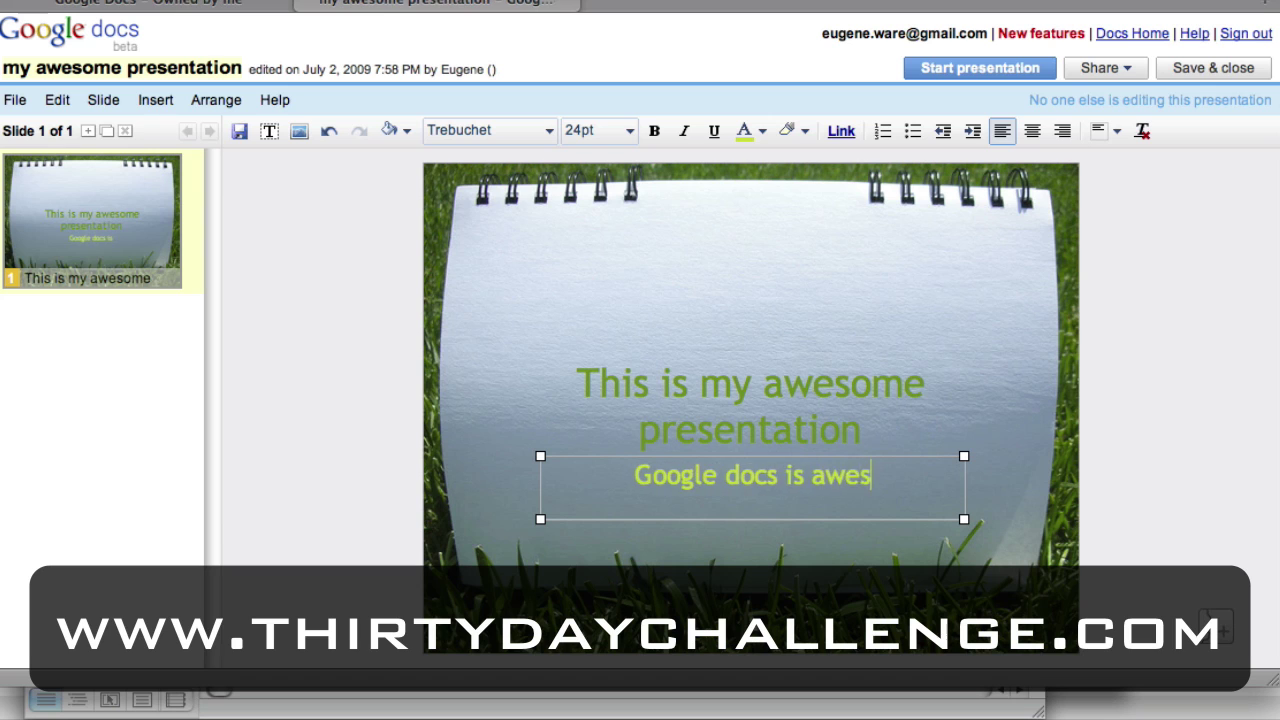
pyautogui.write('ome')
pyautogui.click(279, 232)
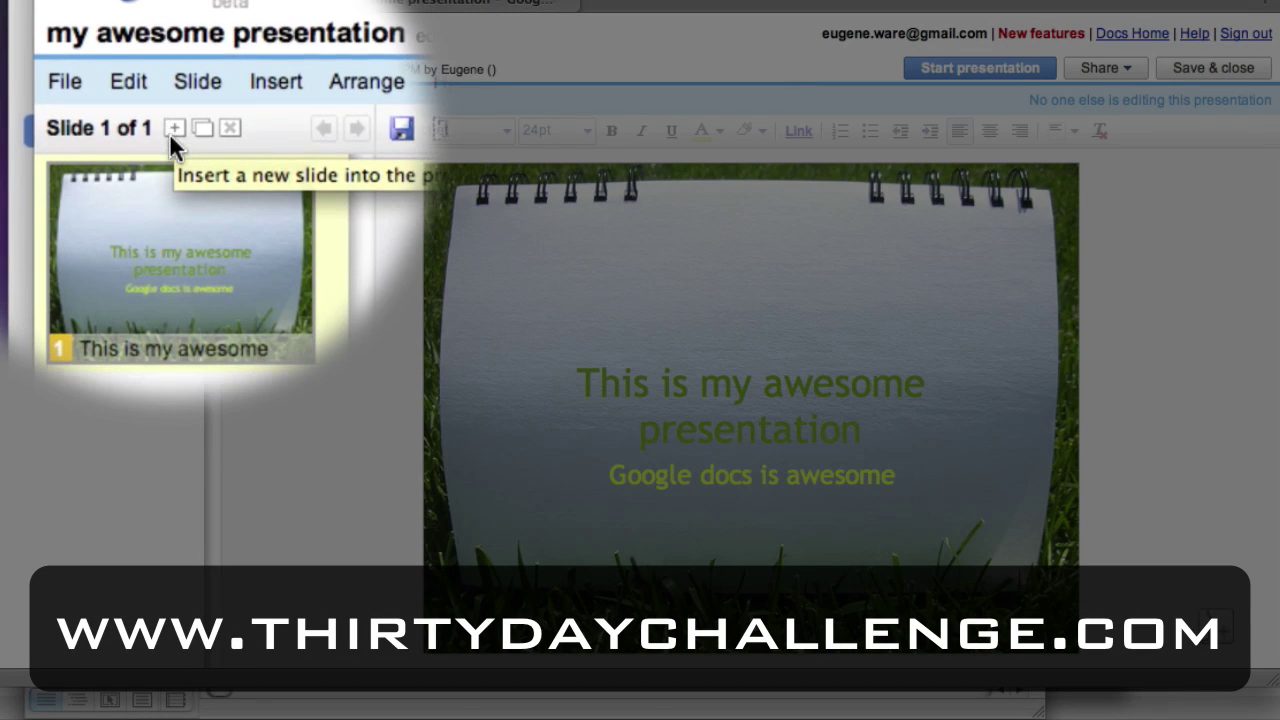
# Add a Text-layout slide titled 'This is my first slide'.
pyautogui.click(172, 130)
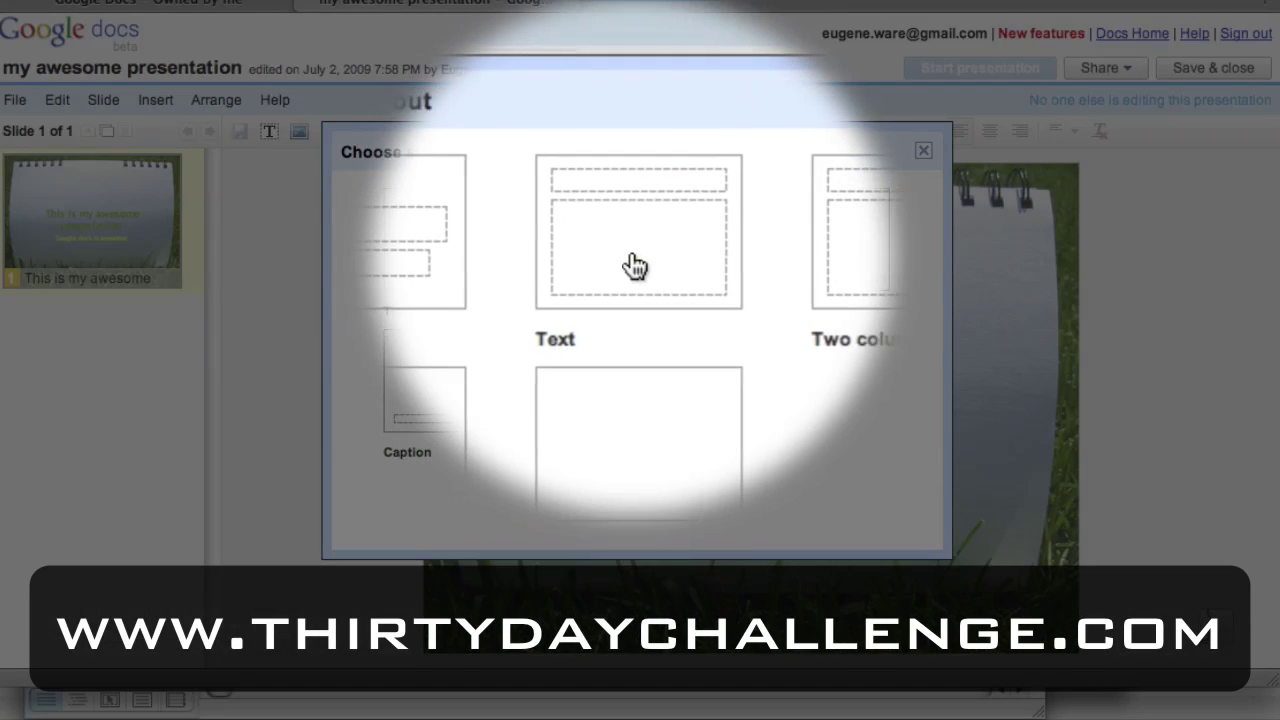
pyautogui.click(633, 257)
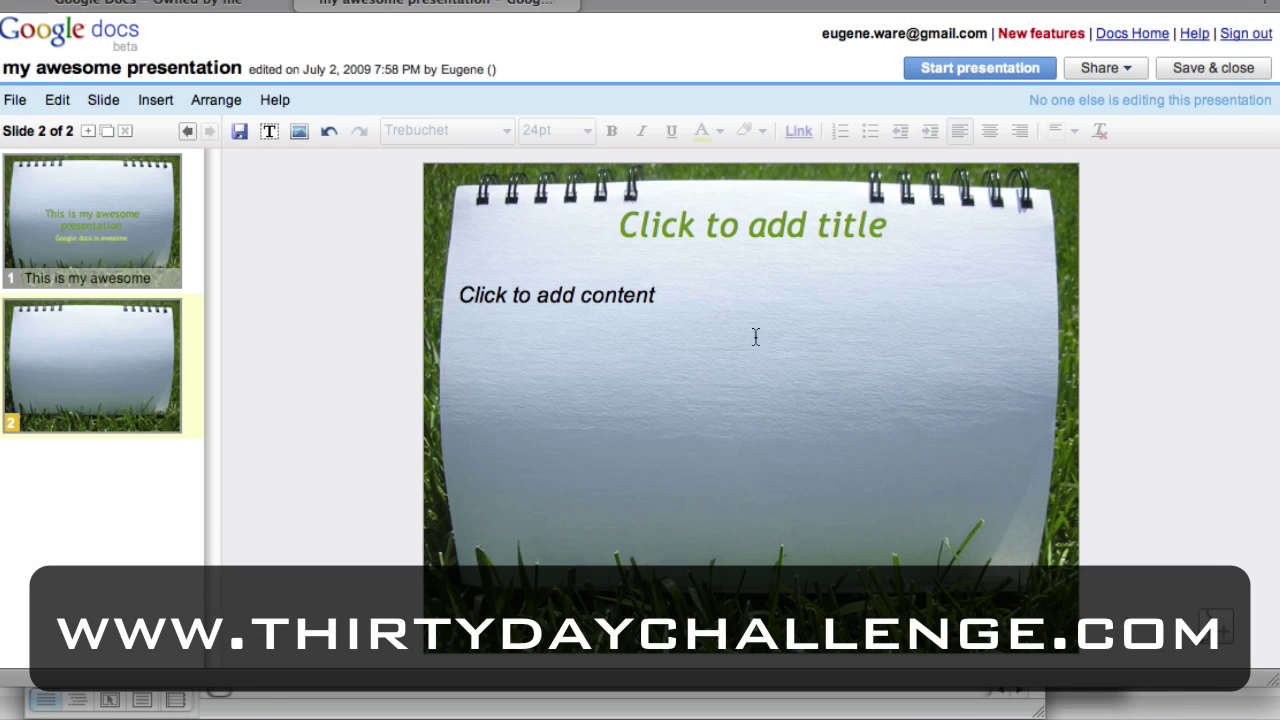
pyautogui.click(660, 233)
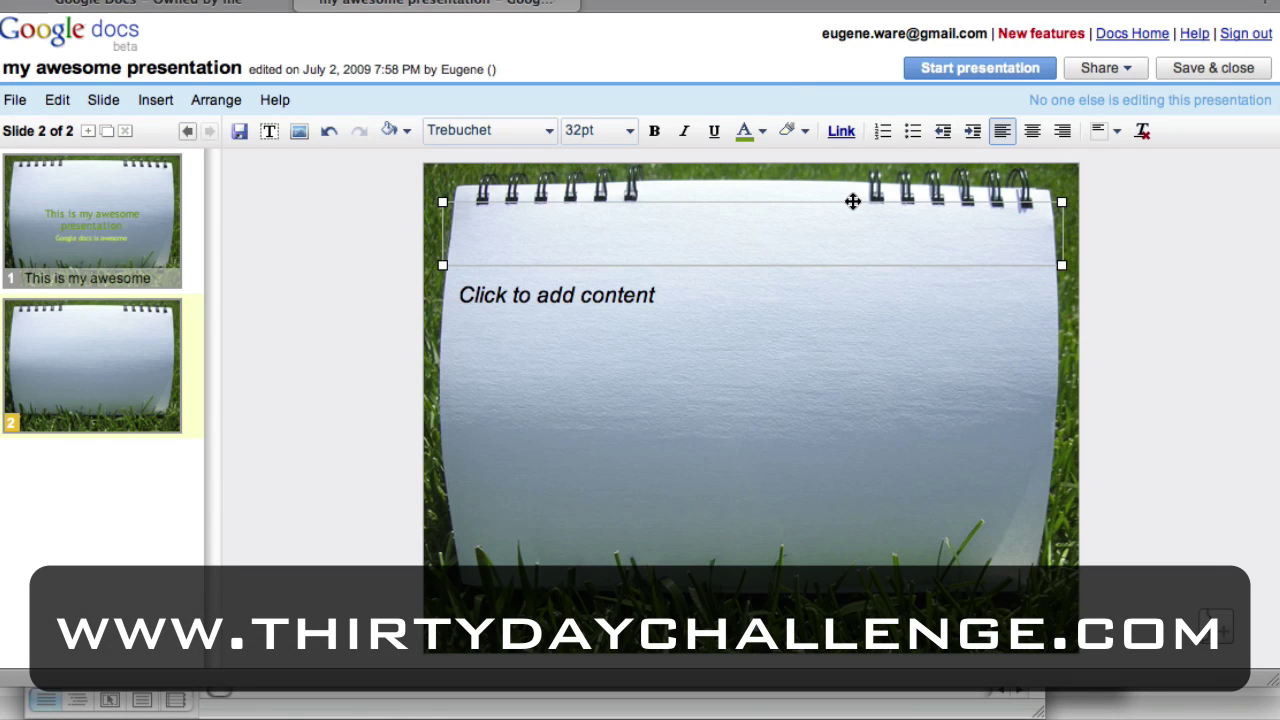
pyautogui.write('This is my')
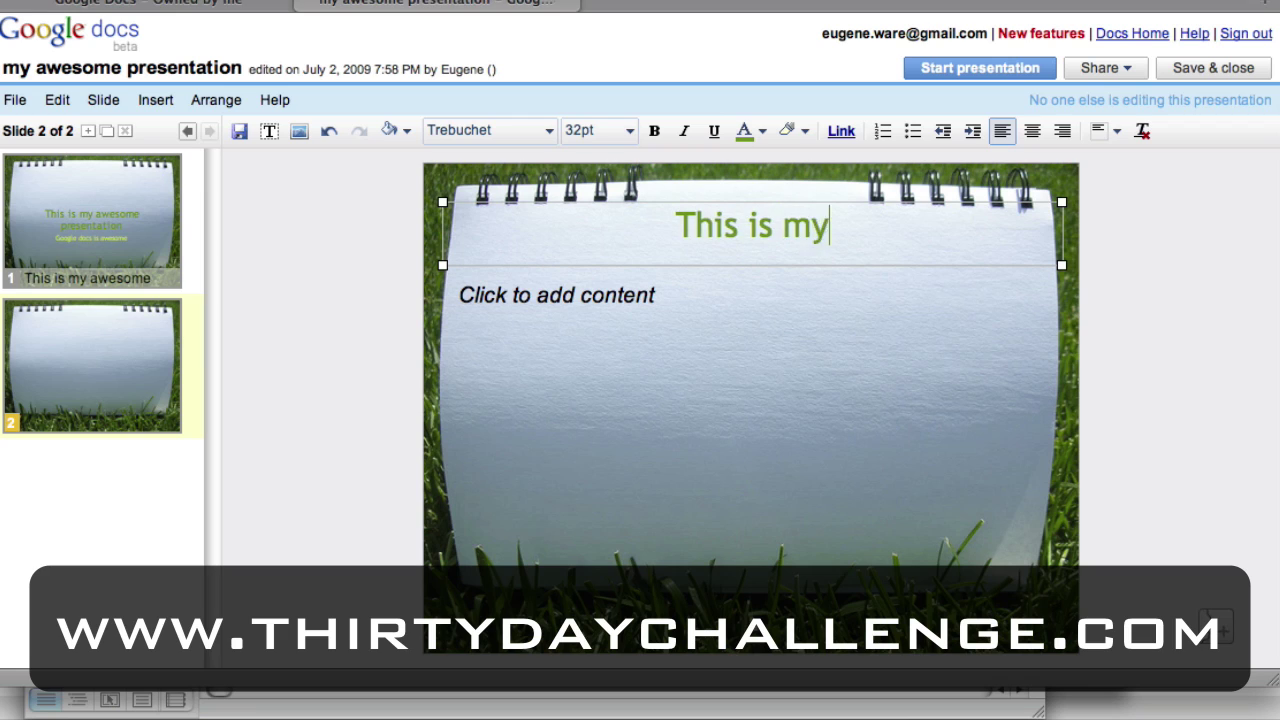
pyautogui.write(' first slide')
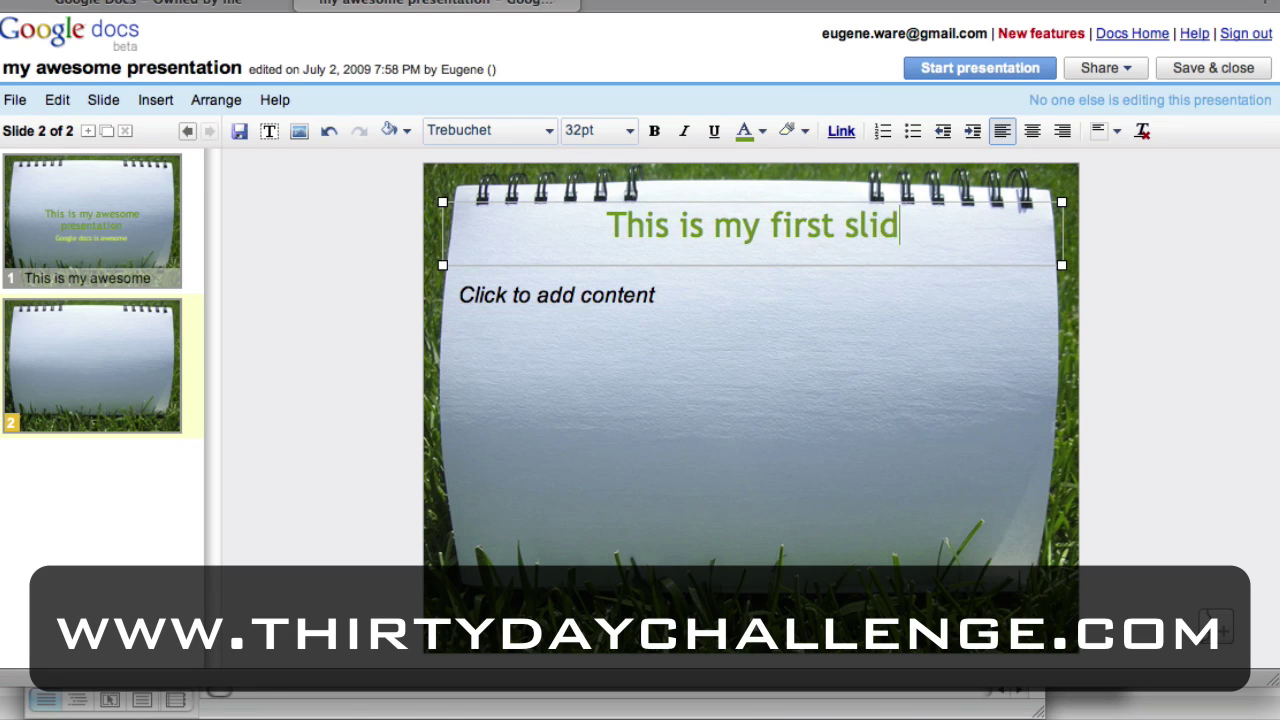
# Fill its content with three bullet lines ending 'Isn't this easy?', then add a blank third slide.
pyautogui.click(636, 308)
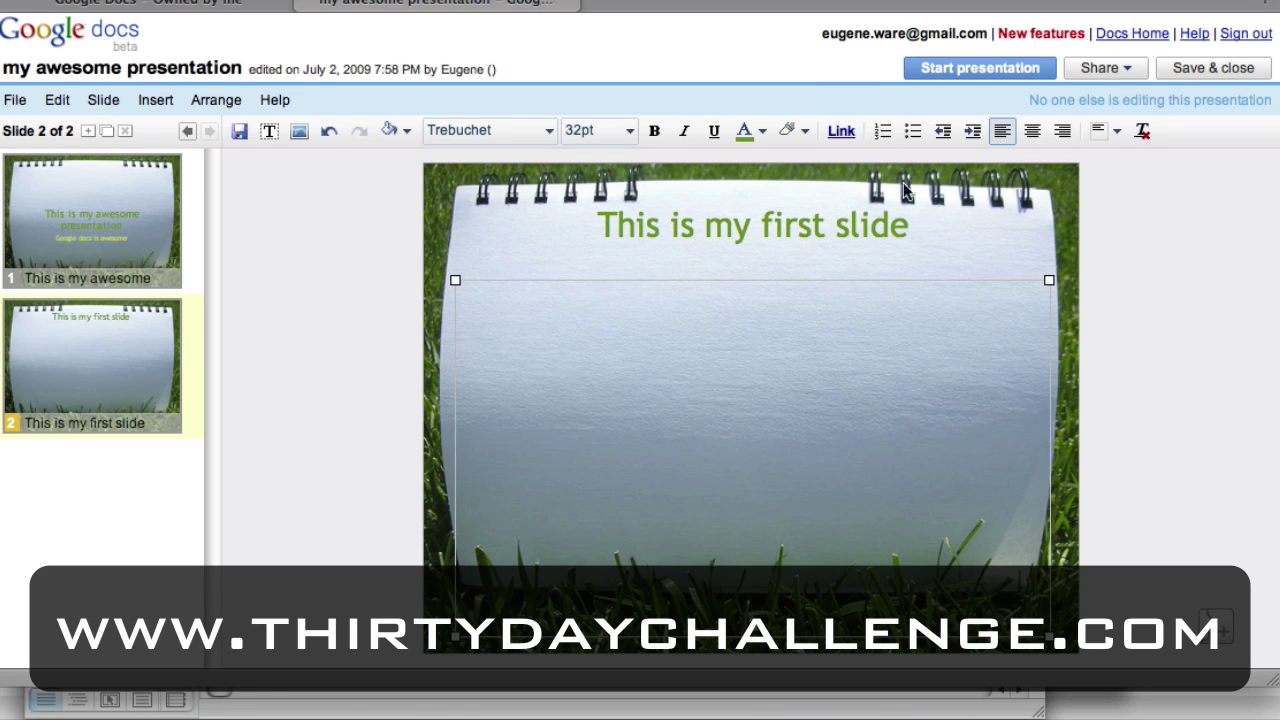
pyautogui.click(913, 132)
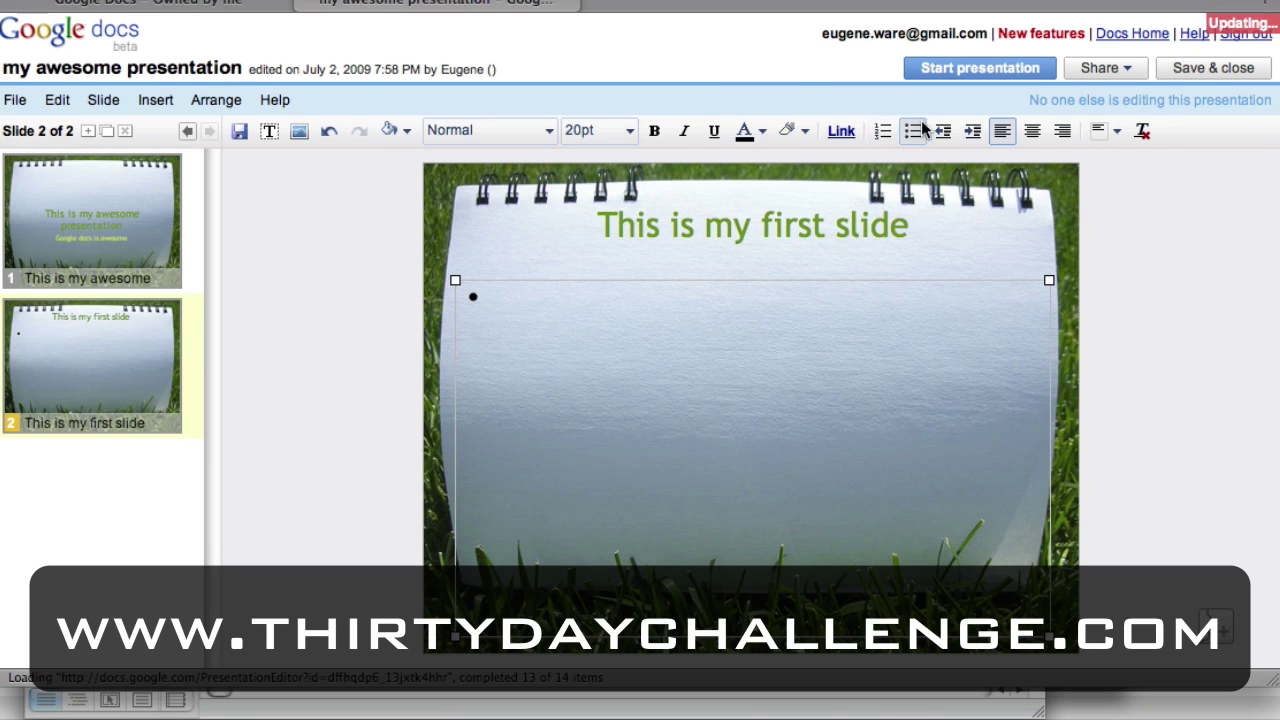
pyautogui.write('This is a')
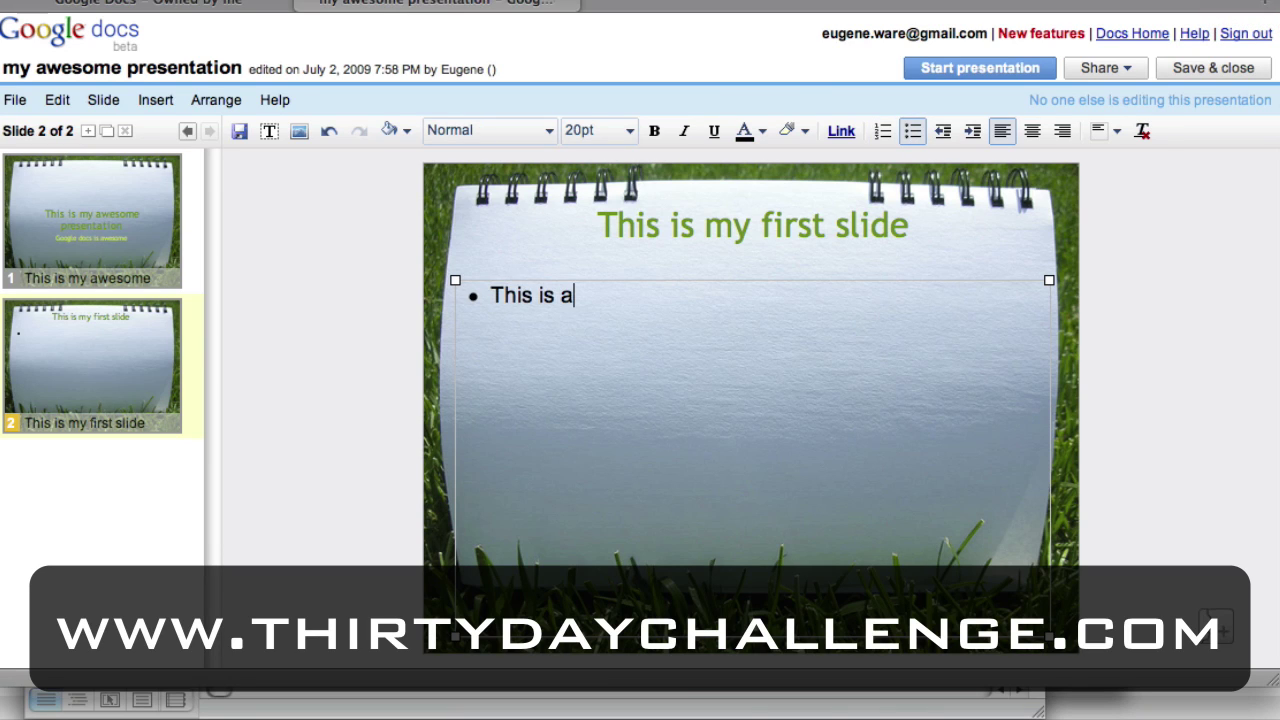
pyautogui.write(' line fin')
pyautogui.press('BackSpace')
pyautogui.press('BackSpace')
pyautogui.press('BackSpace')
pyautogui.write('in my first slide')
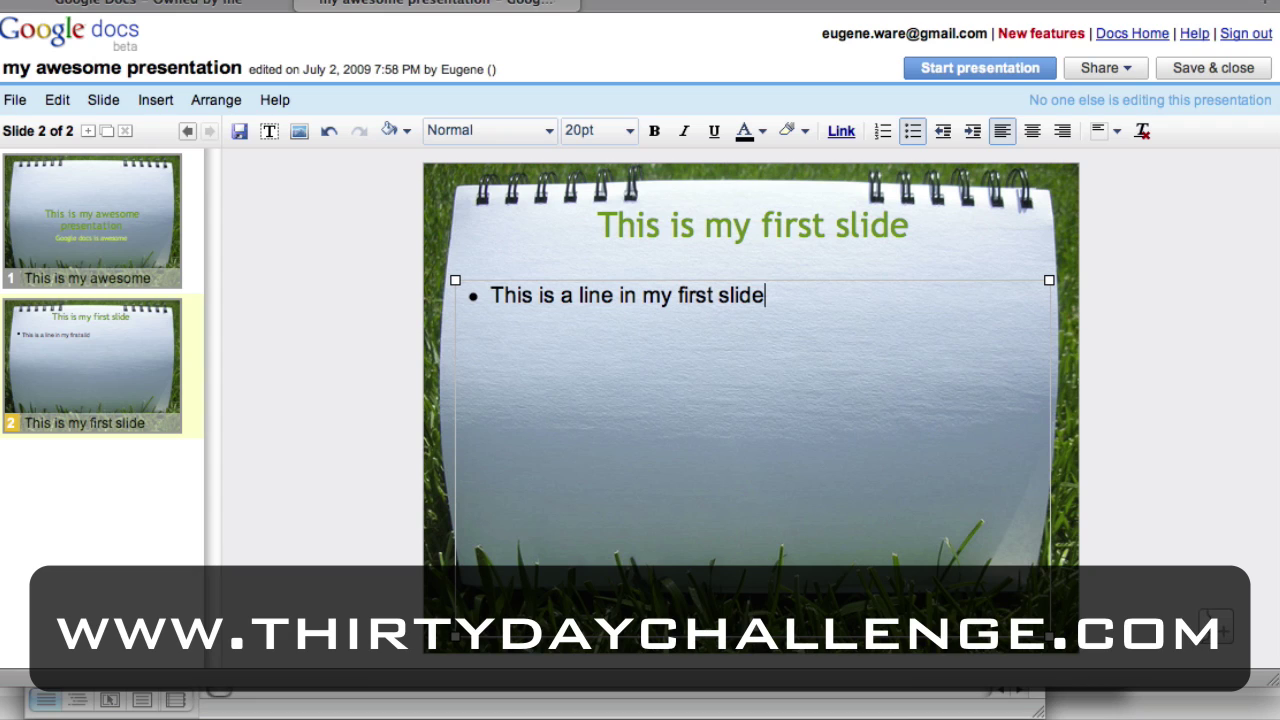
pyautogui.write('Here is another lin')
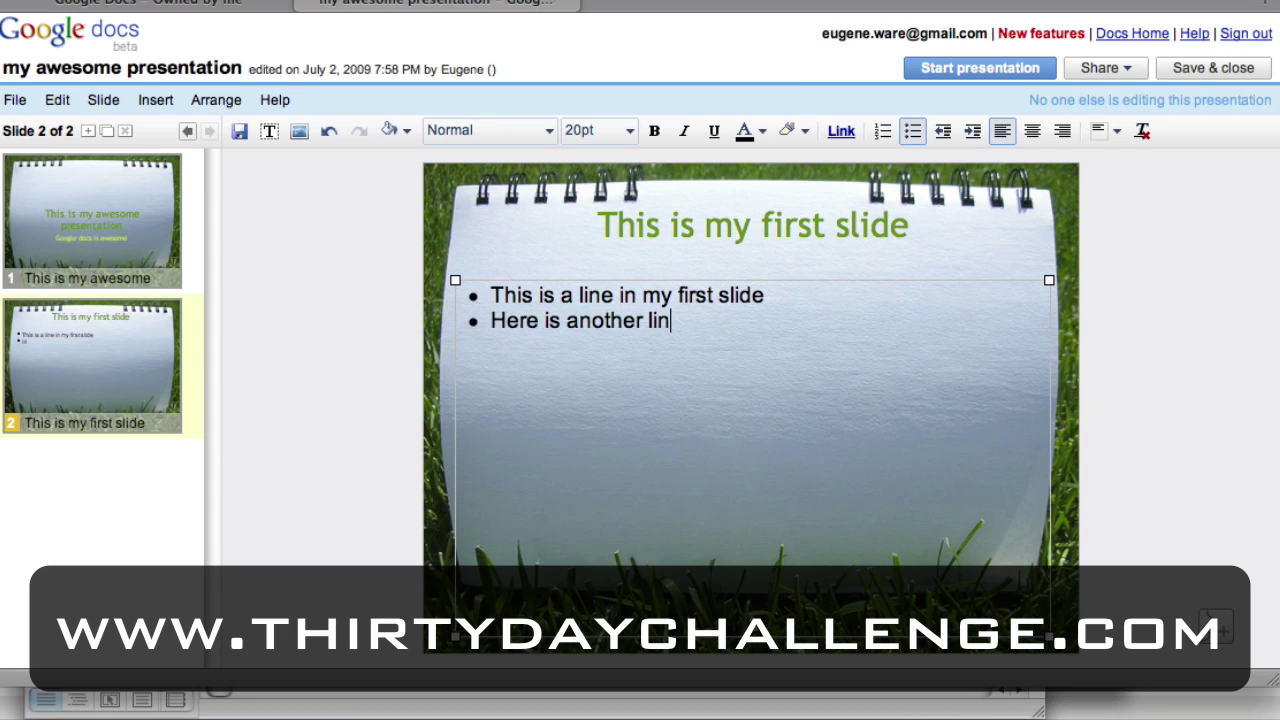
pyautogui.write("Isn't t")
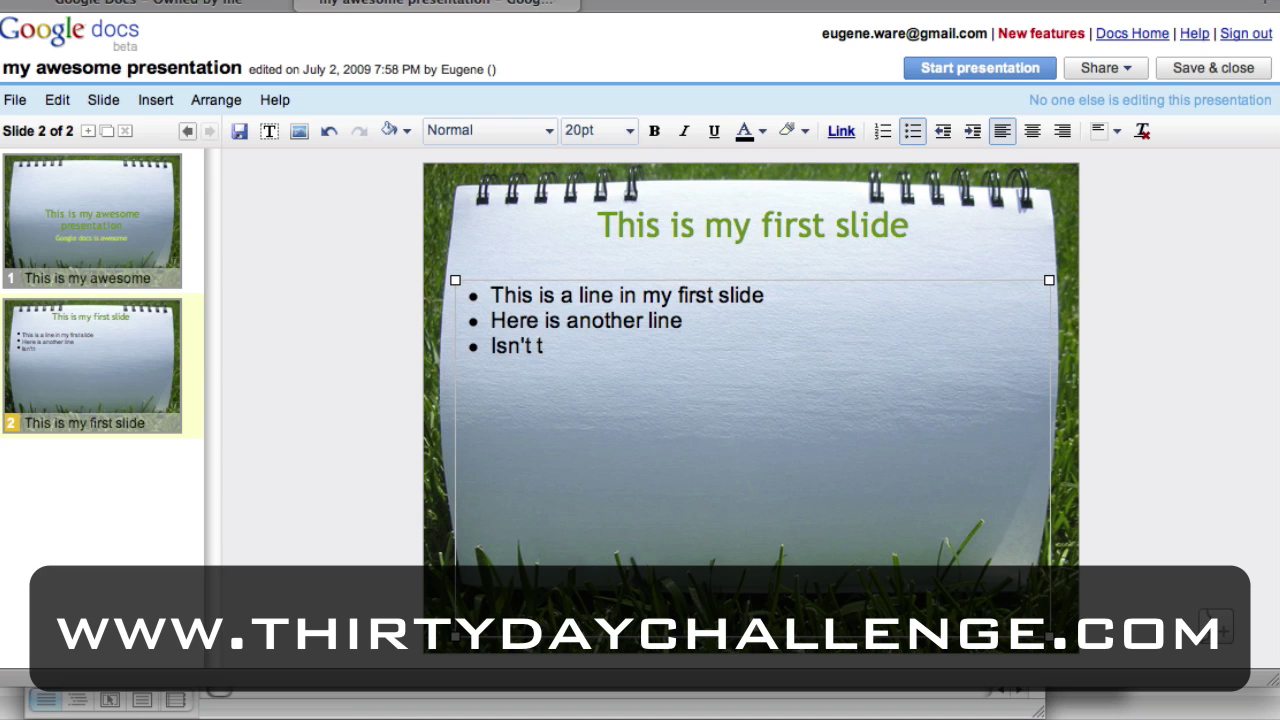
pyautogui.write('his easy?')
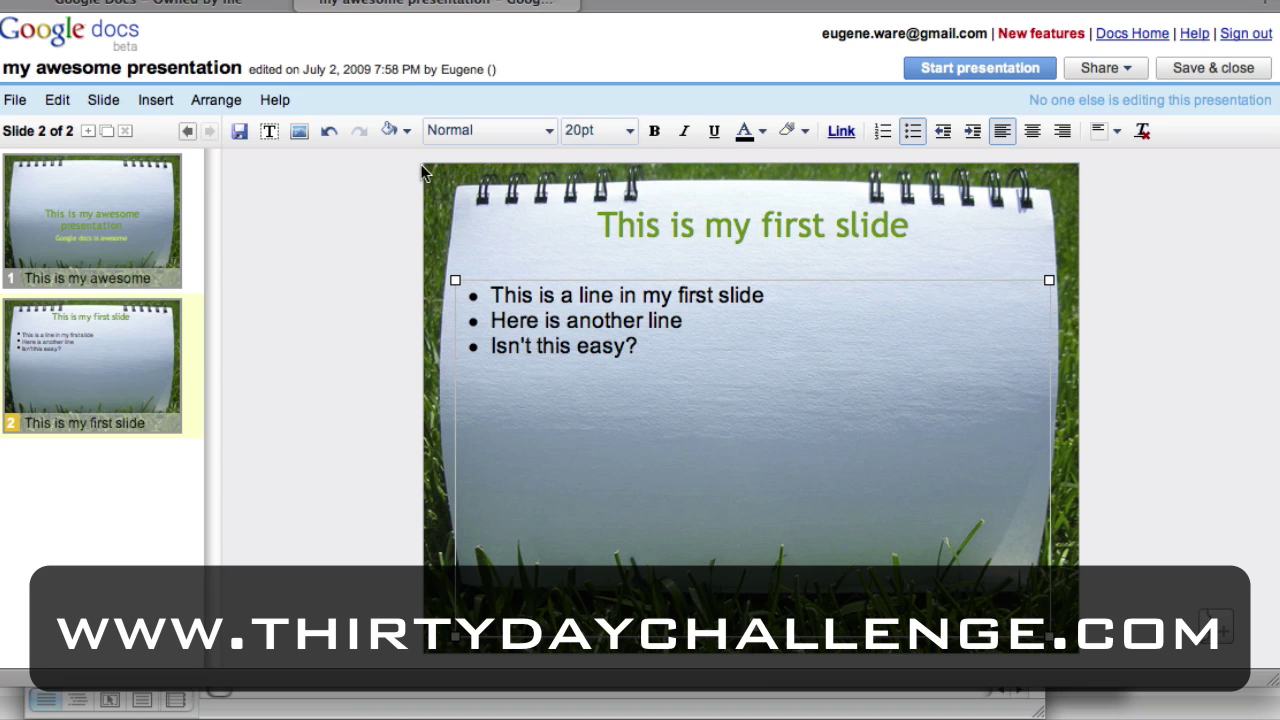
pyautogui.click(88, 131)
pyautogui.click(501, 200)
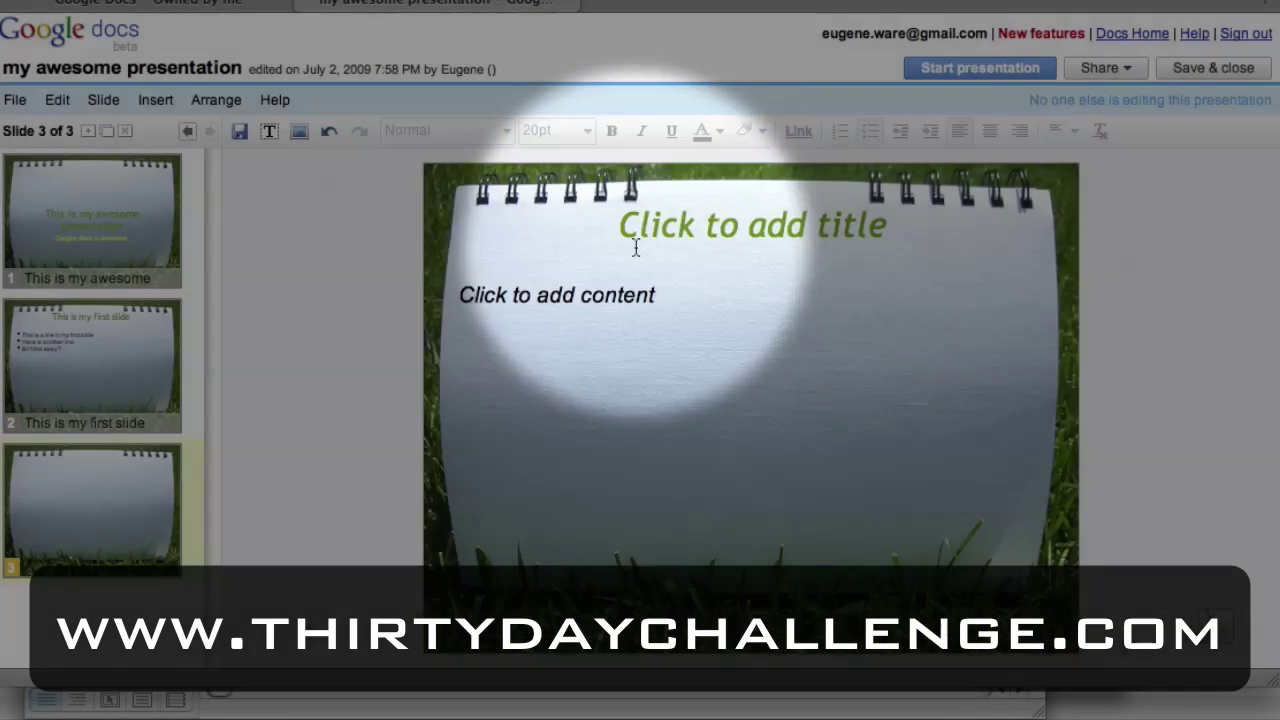
# Title slide 3 'This is my second slide' and add the bullet 'Wow. this rocks!'.
pyautogui.click(692, 226)
pyautogui.write('This is my second slide')
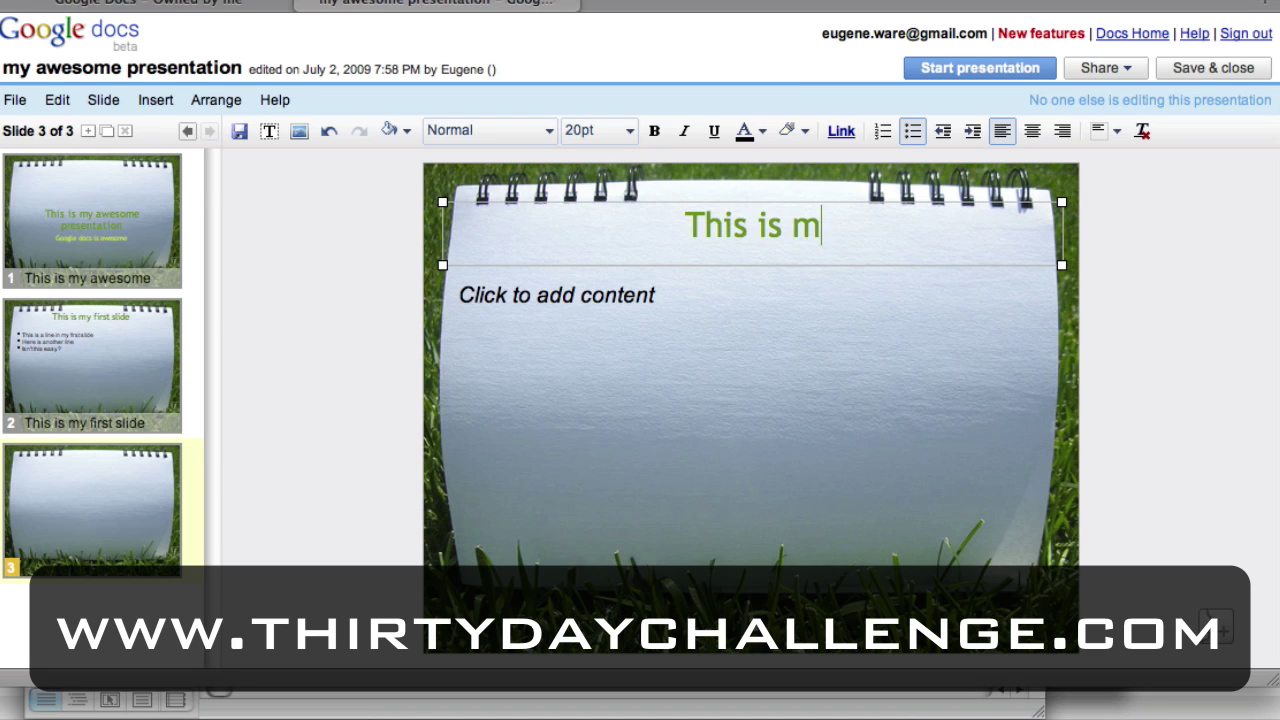
pyautogui.rightClick(697, 222)
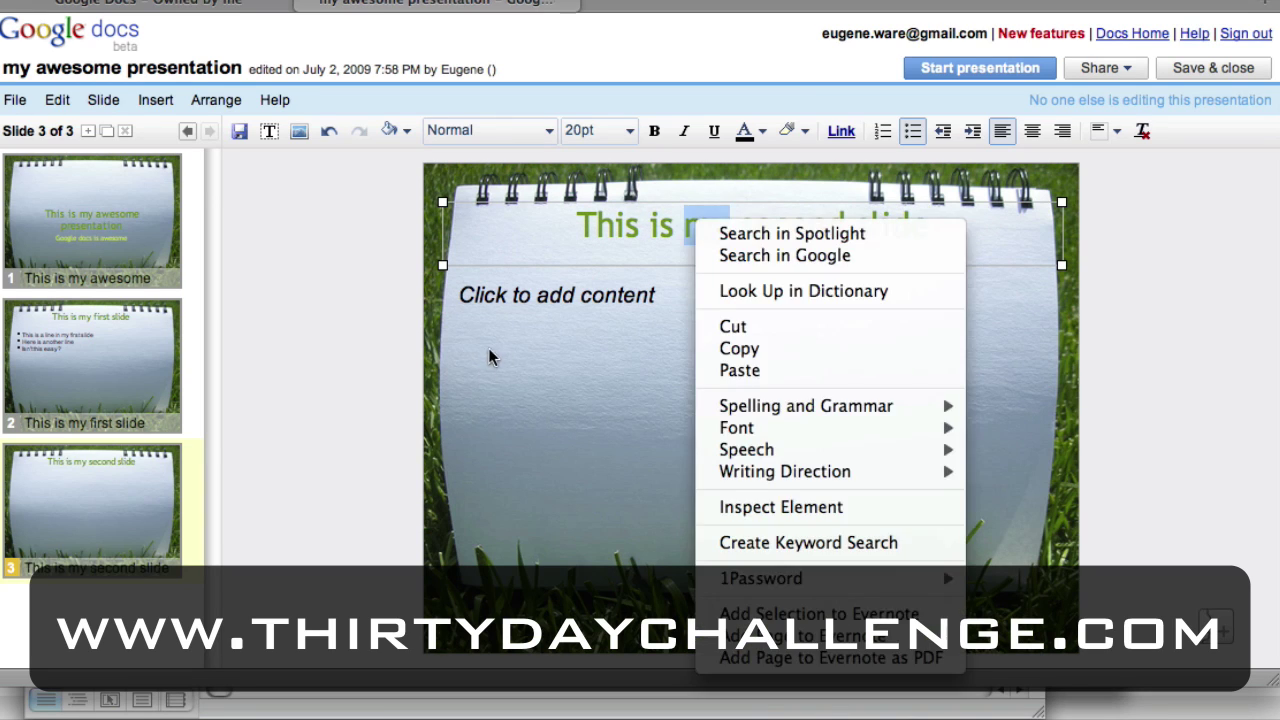
pyautogui.click(549, 309)
pyautogui.click(571, 294)
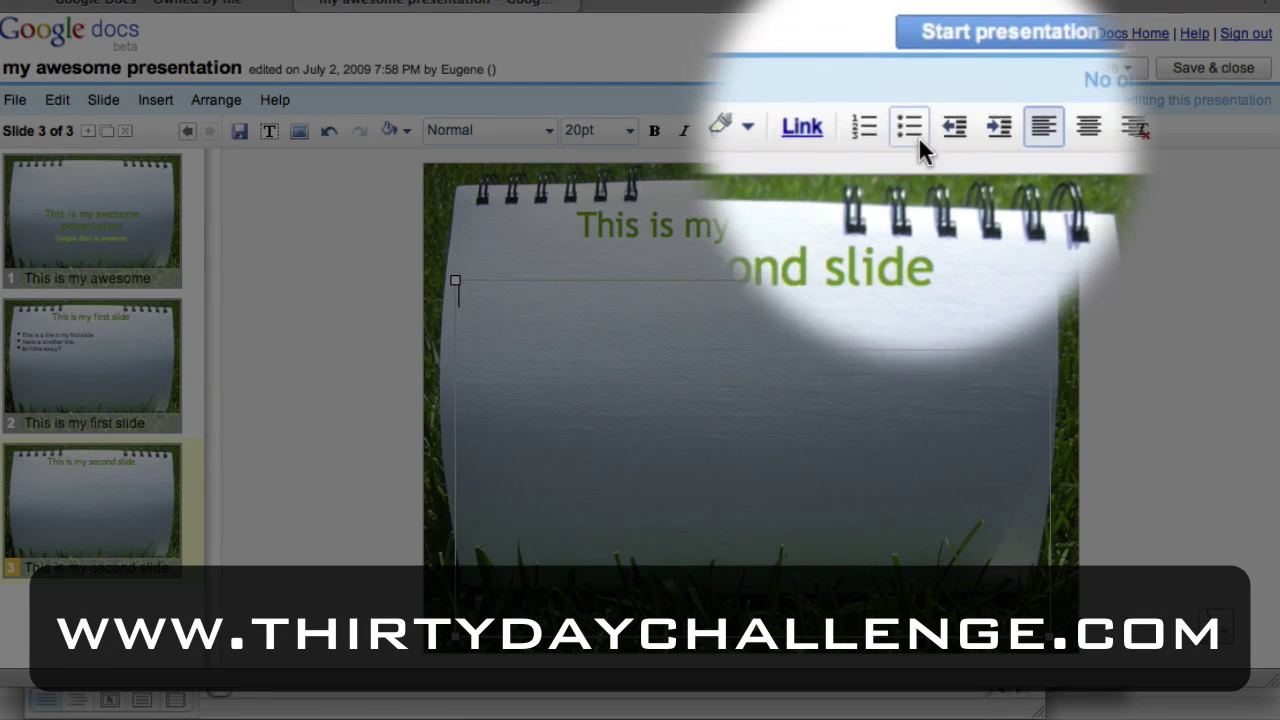
pyautogui.click(912, 130)
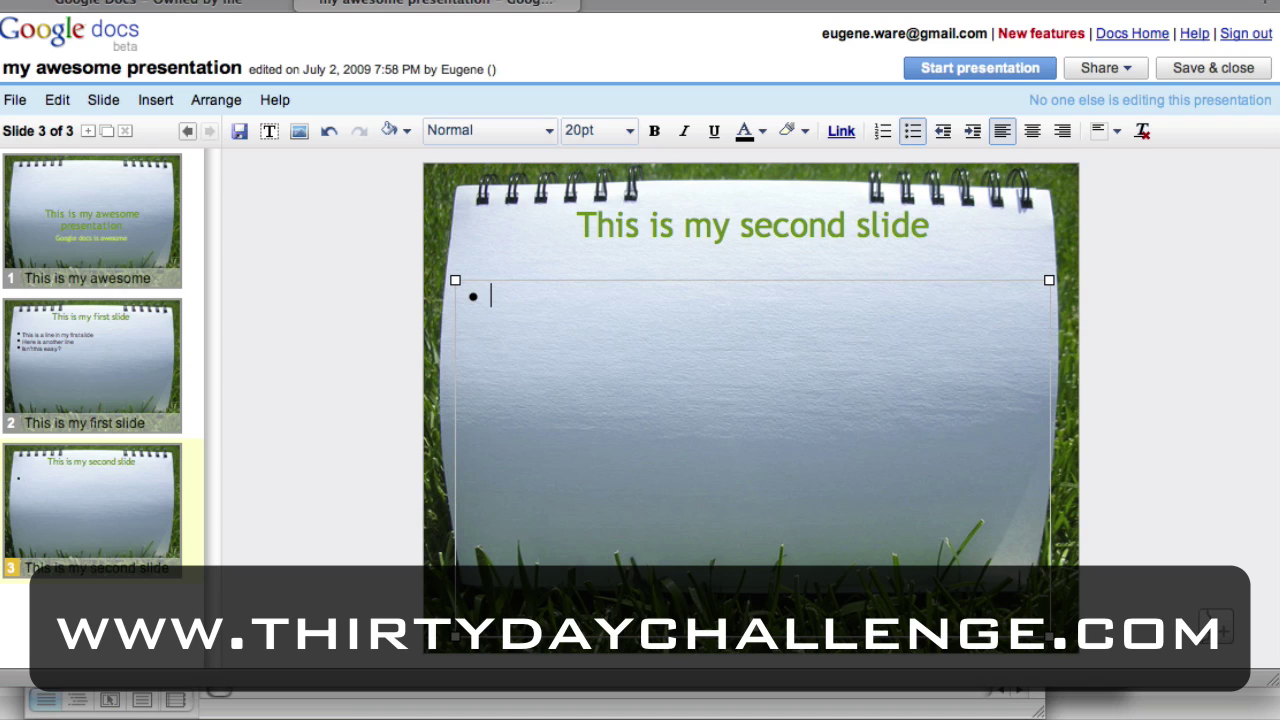
pyautogui.write('Wow. this')
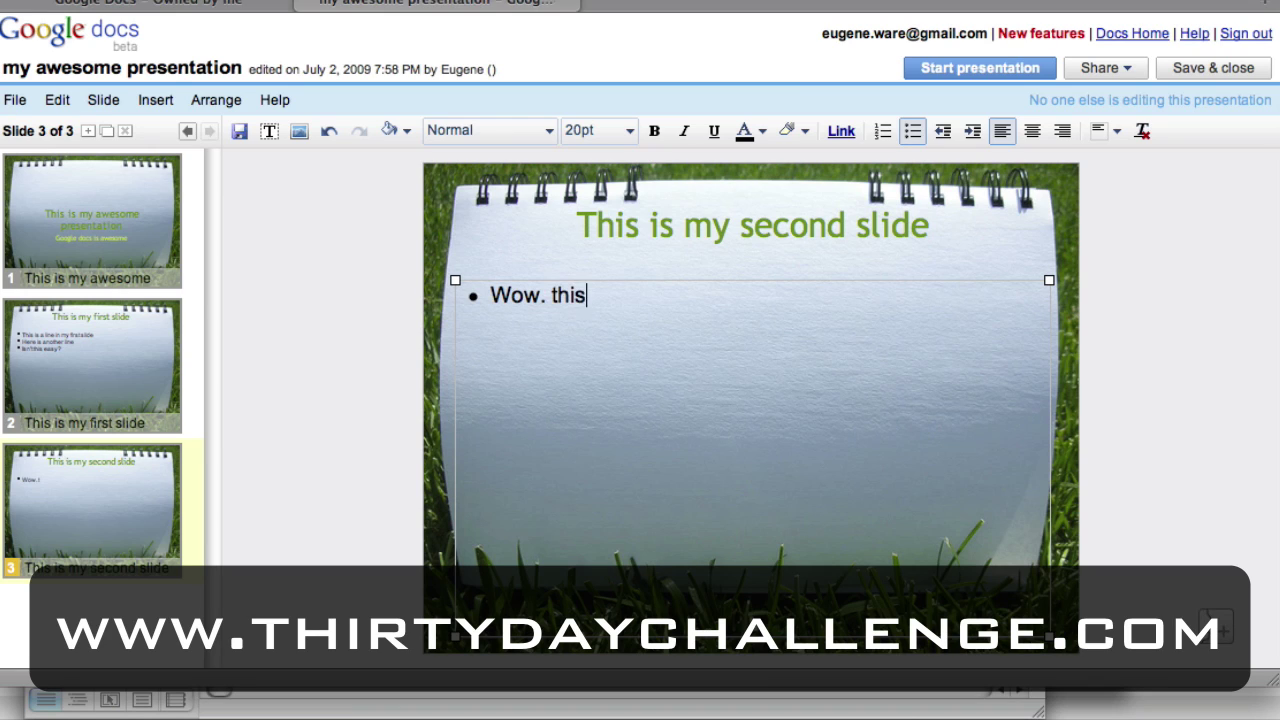
pyautogui.write(' rocks!')
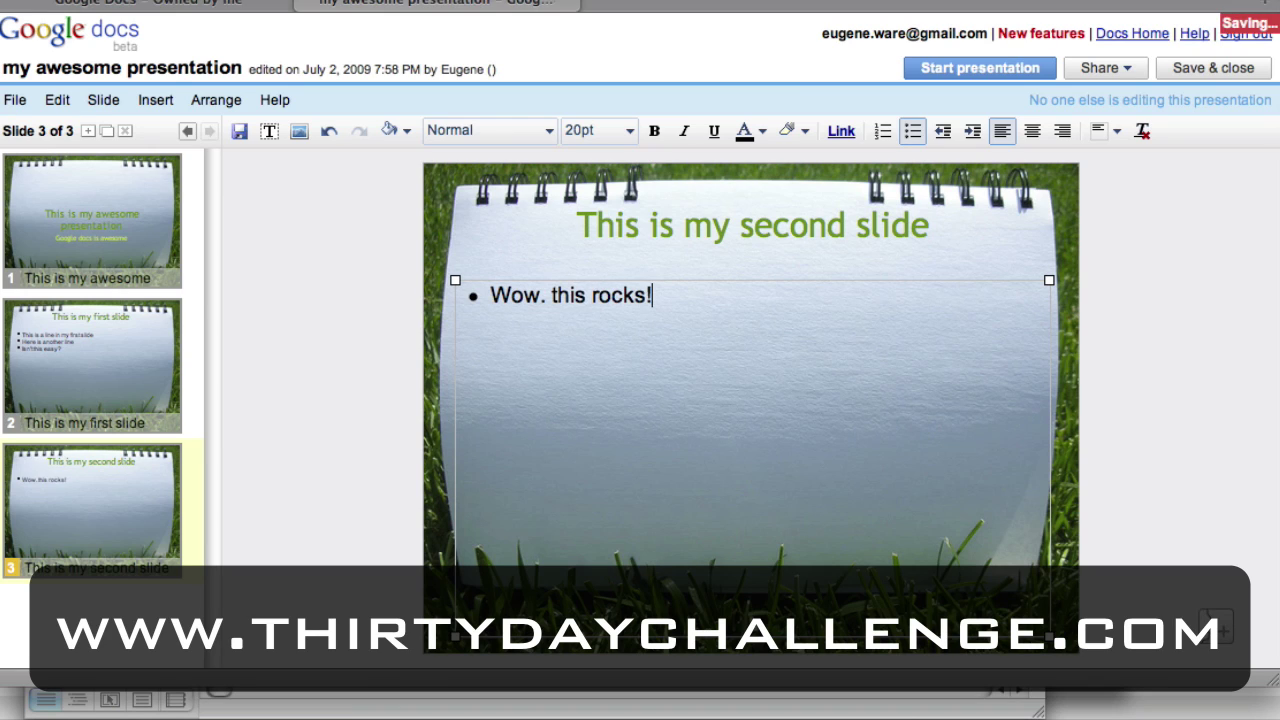
pyautogui.click(374, 269)
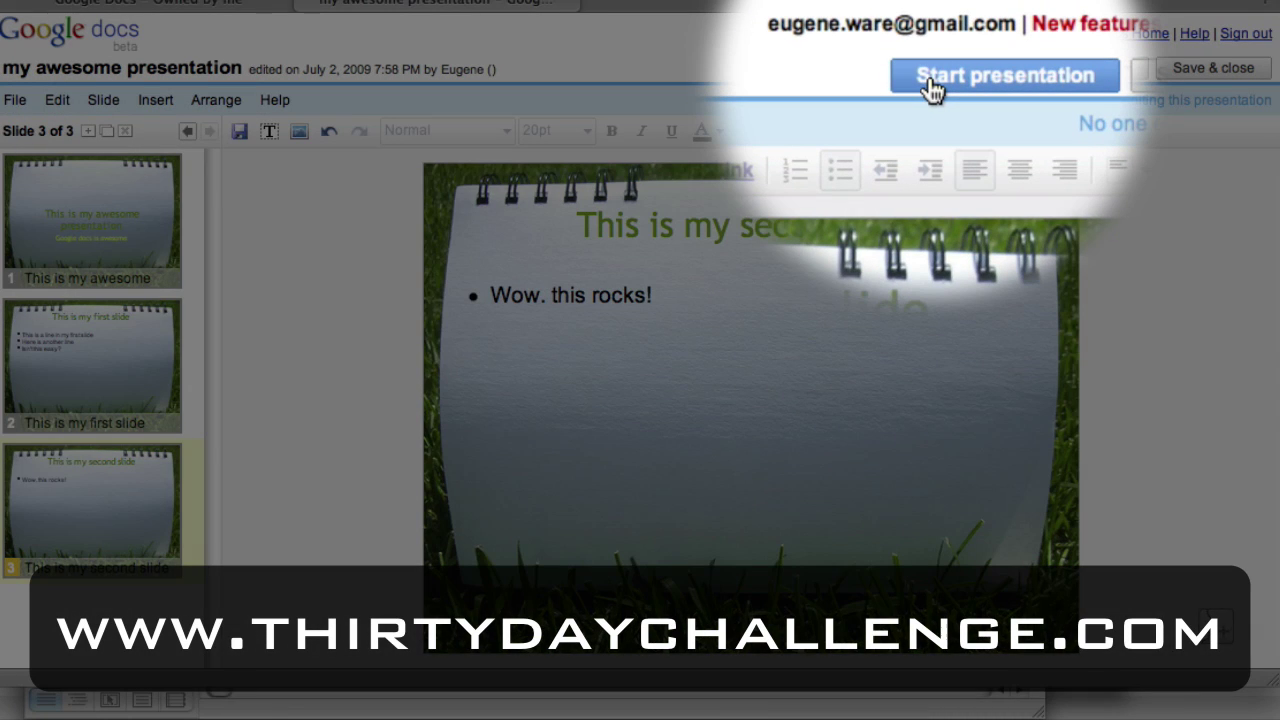
pyautogui.click(932, 86)
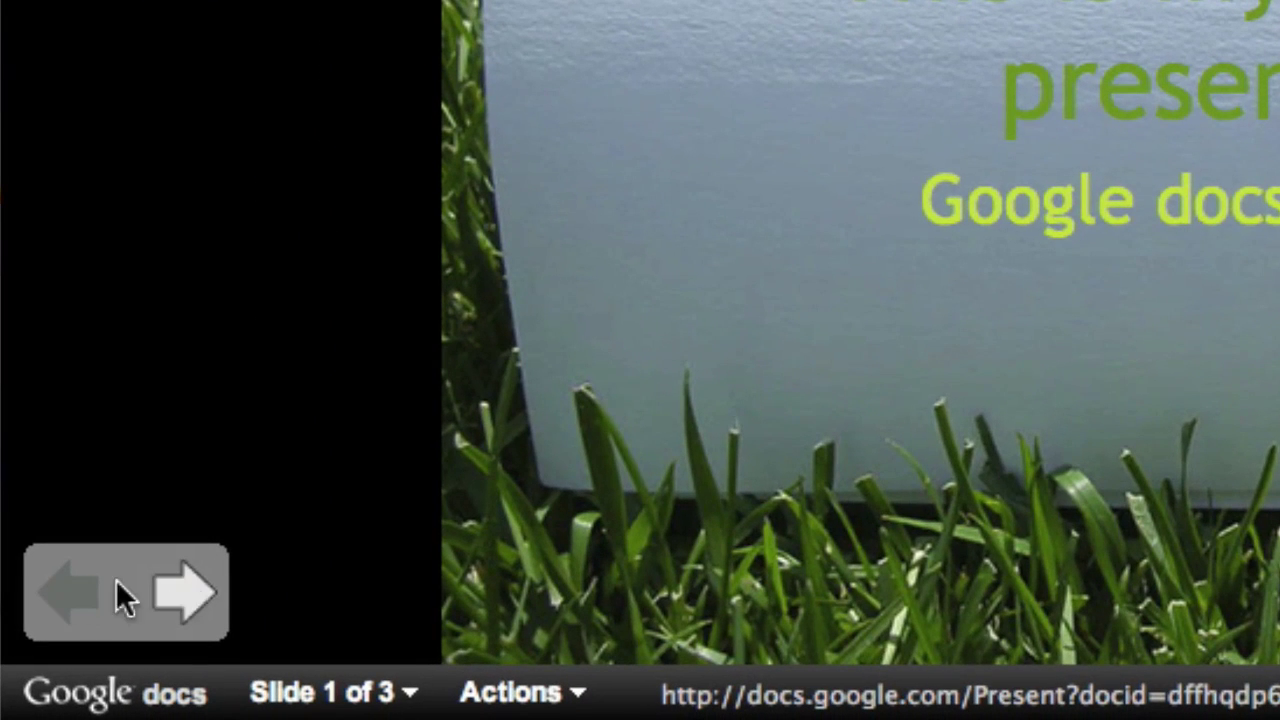
pyautogui.click(181, 592)
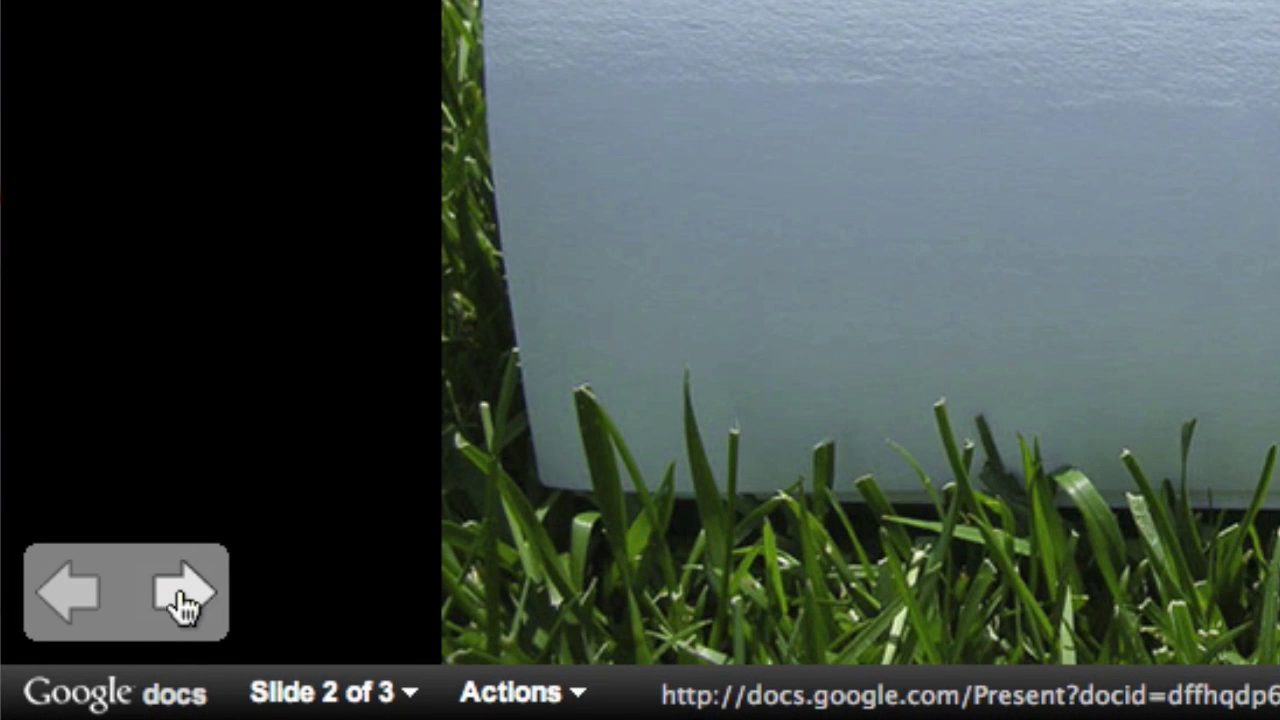
pyautogui.click(181, 600)
pyautogui.click(80, 608)
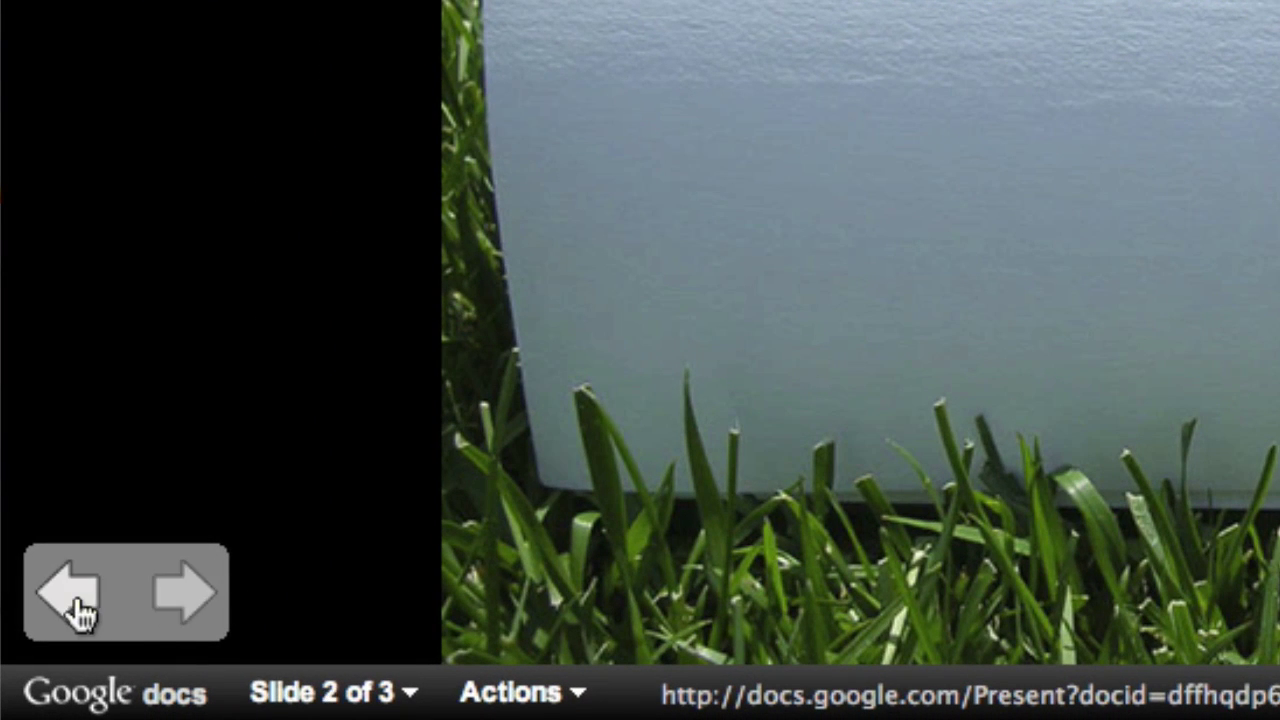
pyautogui.click(80, 608)
pyautogui.click(170, 595)
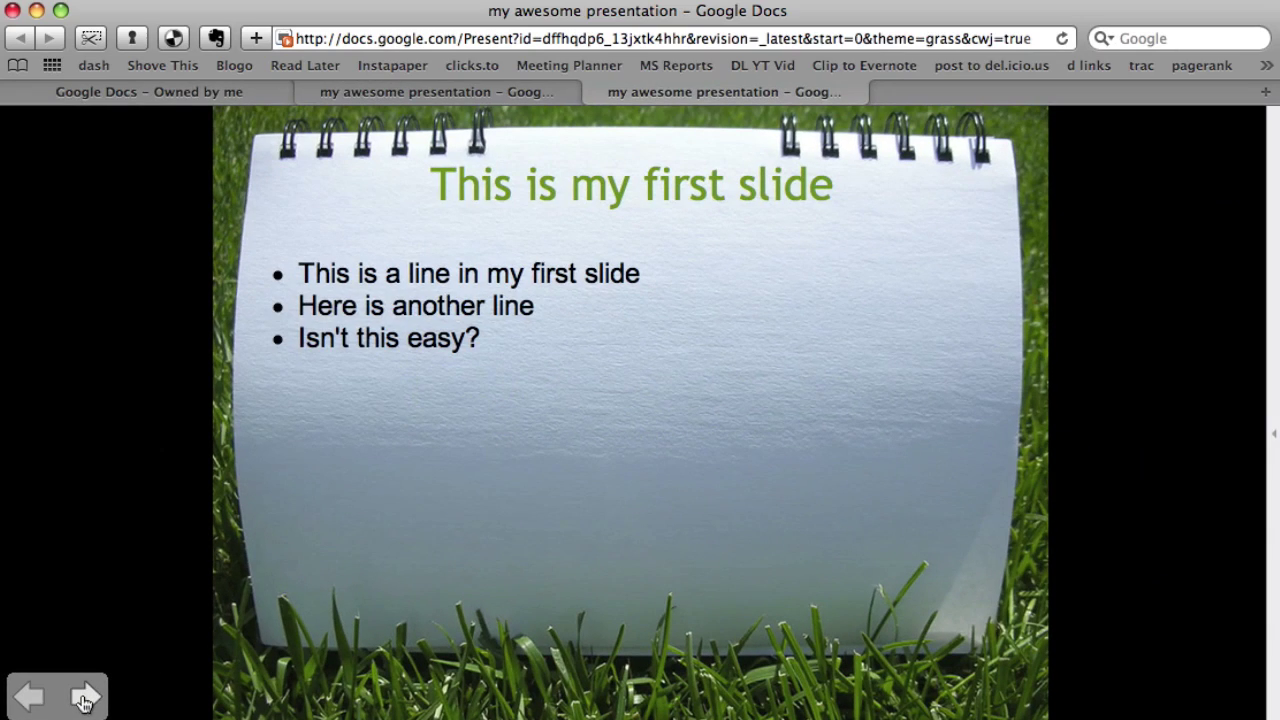
pyautogui.click(28, 697)
pyautogui.click(86, 697)
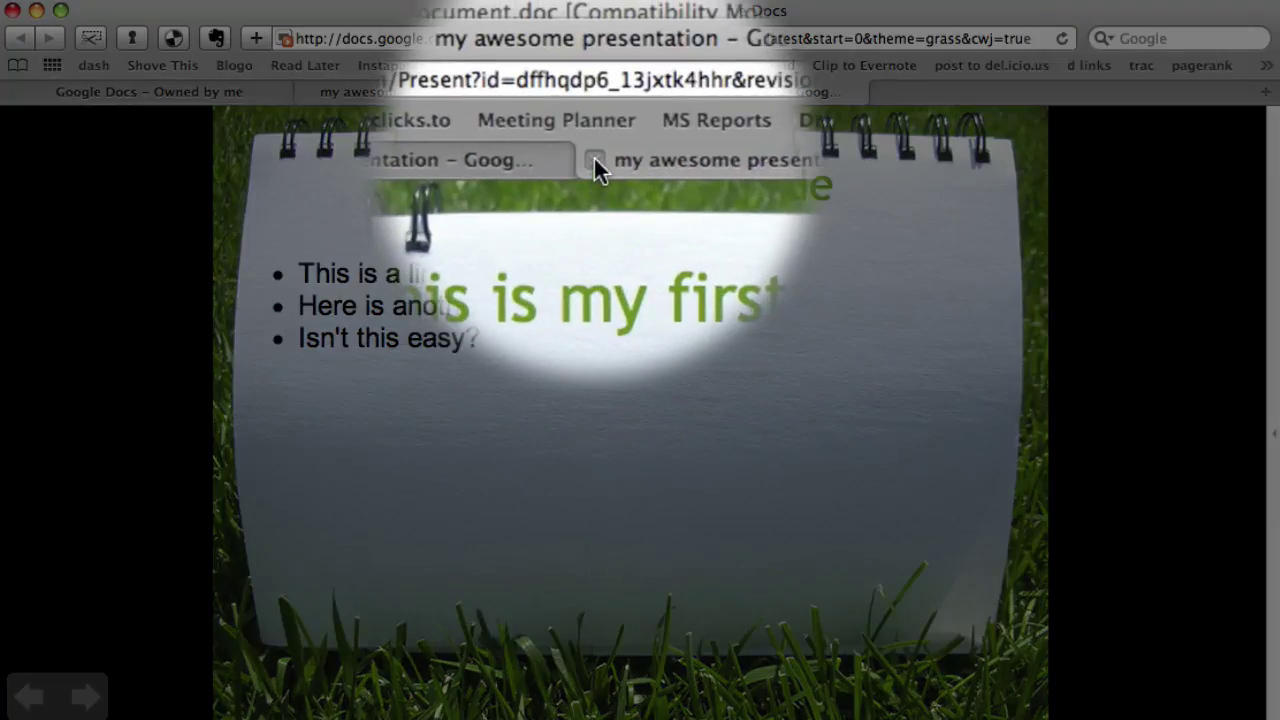
pyautogui.click(594, 91)
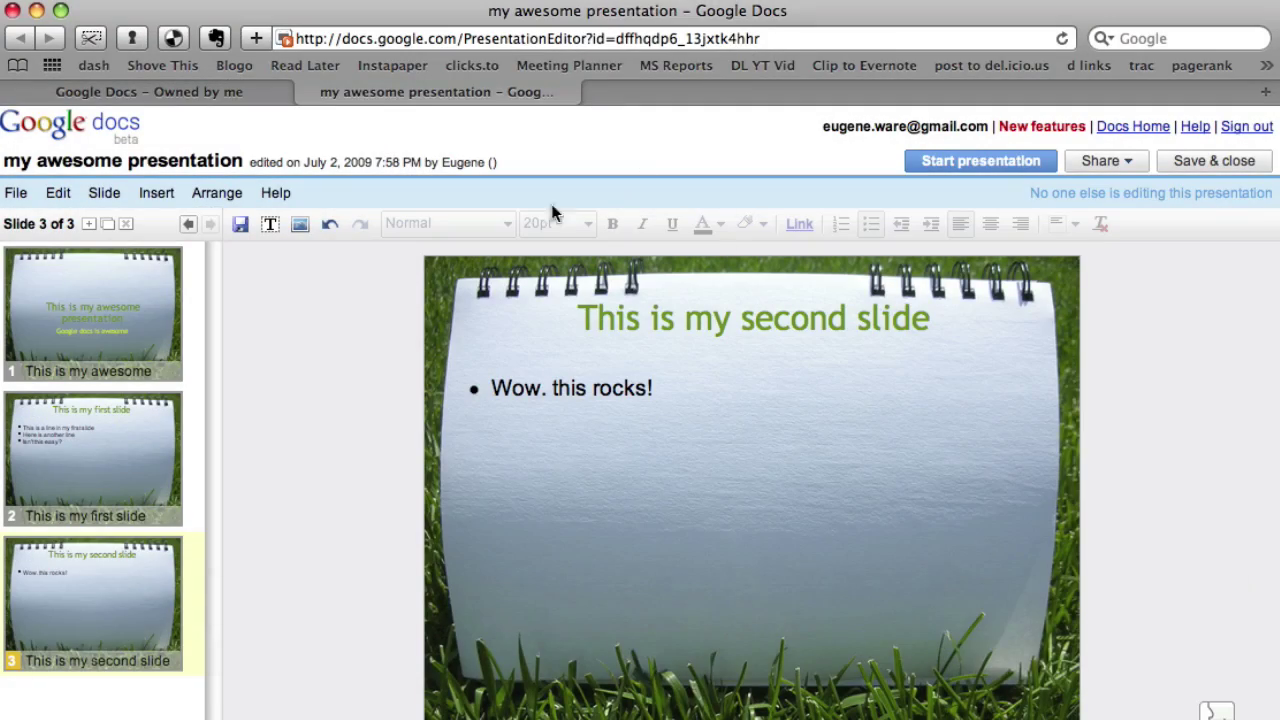
# Publish the presentation to the web from Share > Publish / embed.
pyautogui.click(1100, 160)
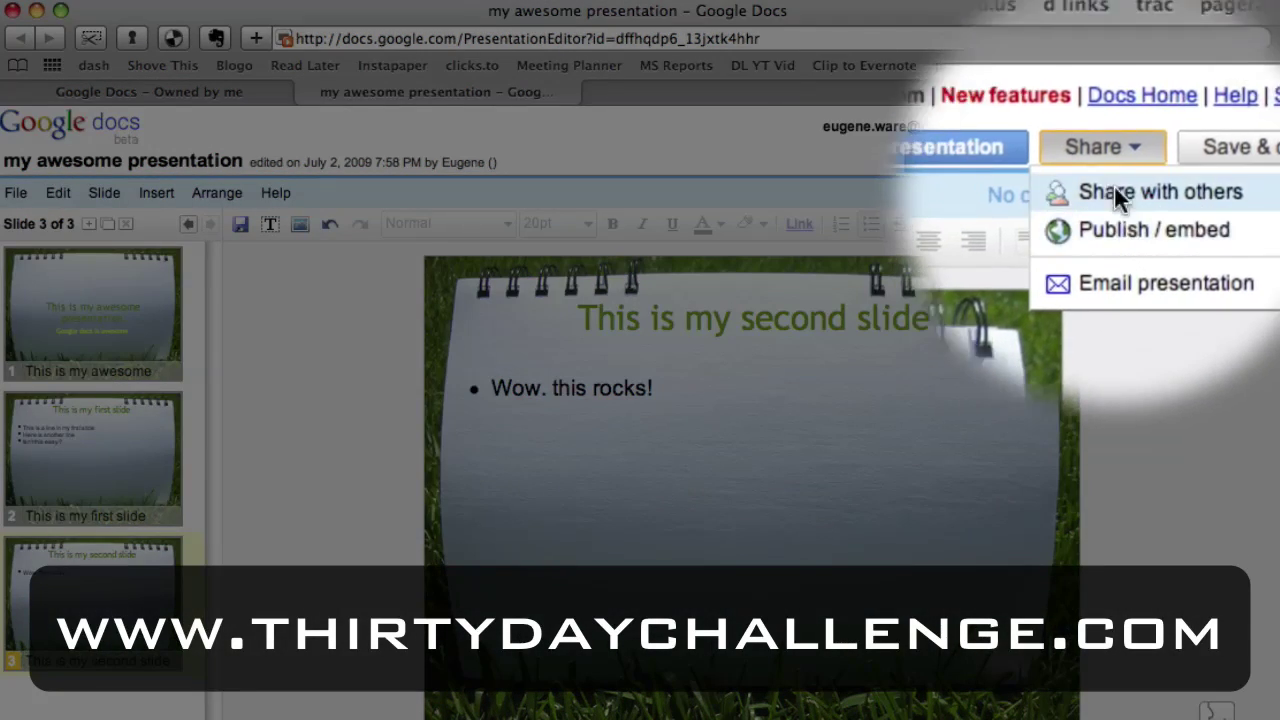
pyautogui.click(1110, 216)
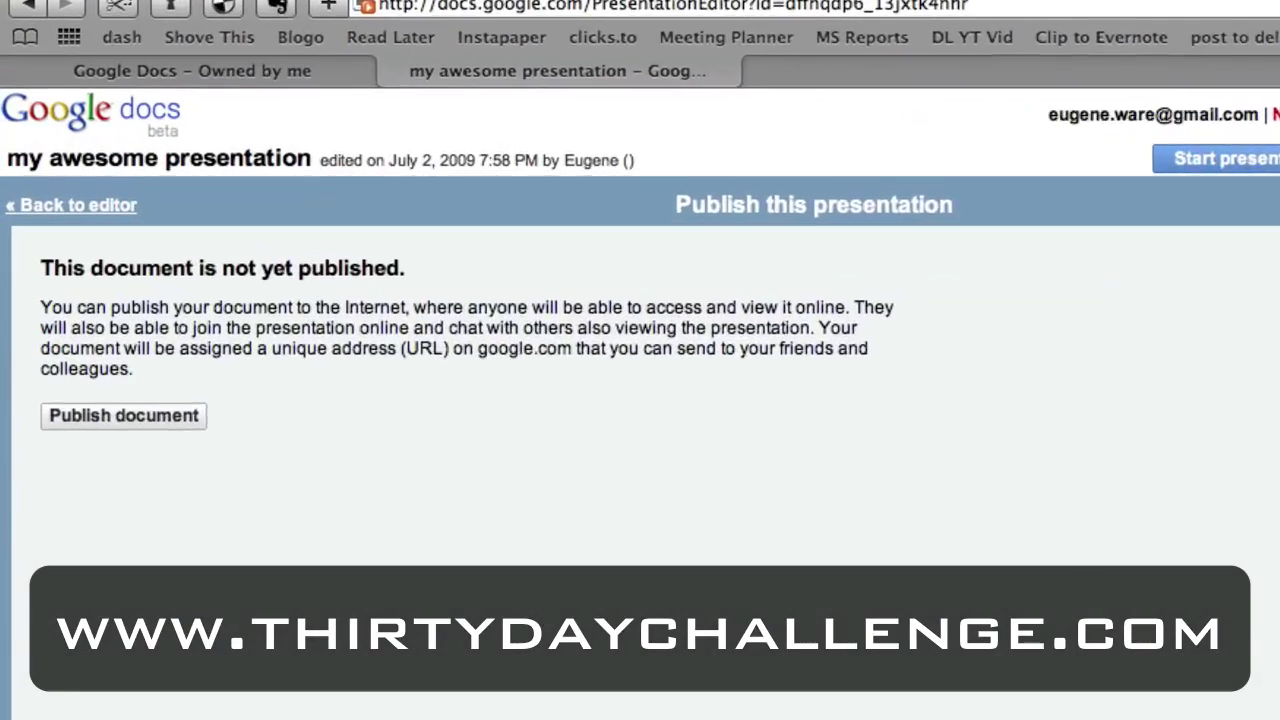
pyautogui.moveTo(204, 364); pyautogui.dragTo(358, 487)
pyautogui.click(491, 558)
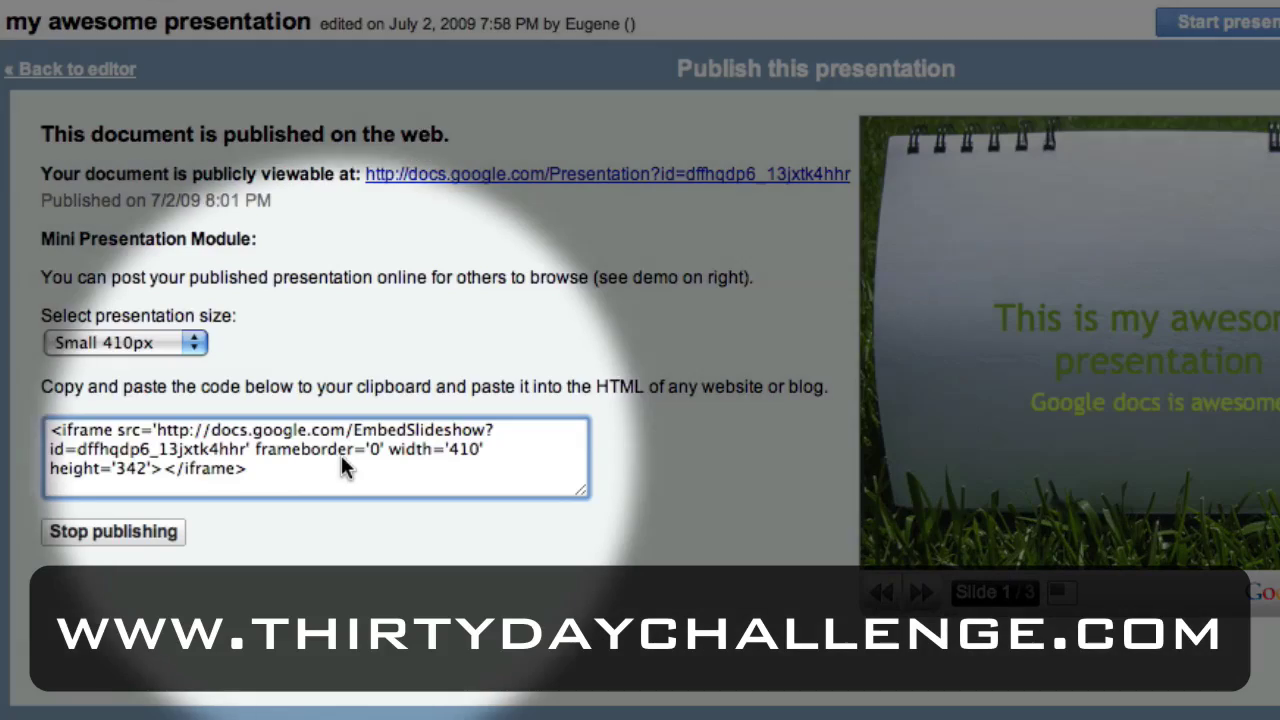
# Select the embed code, page through the slide preview, and close the presentation tab.
pyautogui.click(282, 458)
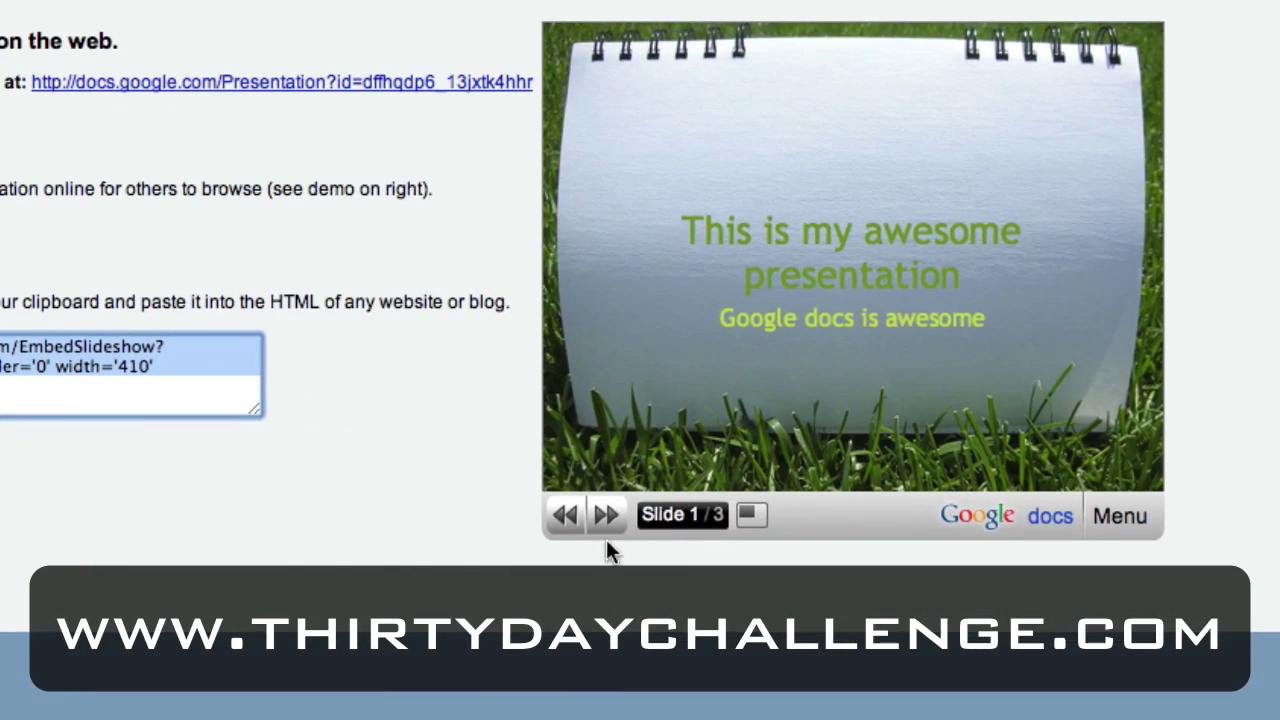
pyautogui.click(607, 516)
pyautogui.click(607, 516)
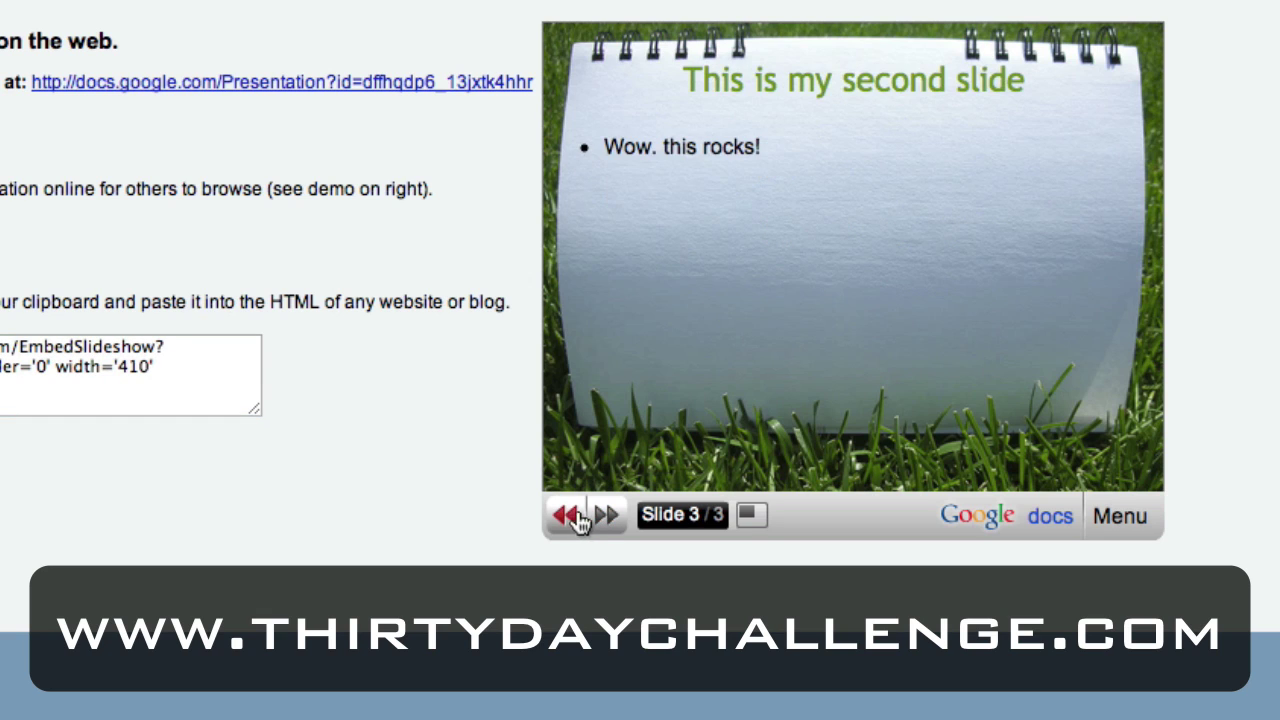
pyautogui.click(568, 516)
pyautogui.click(572, 516)
pyautogui.click(572, 516)
pyautogui.click(572, 516)
pyautogui.click(568, 516)
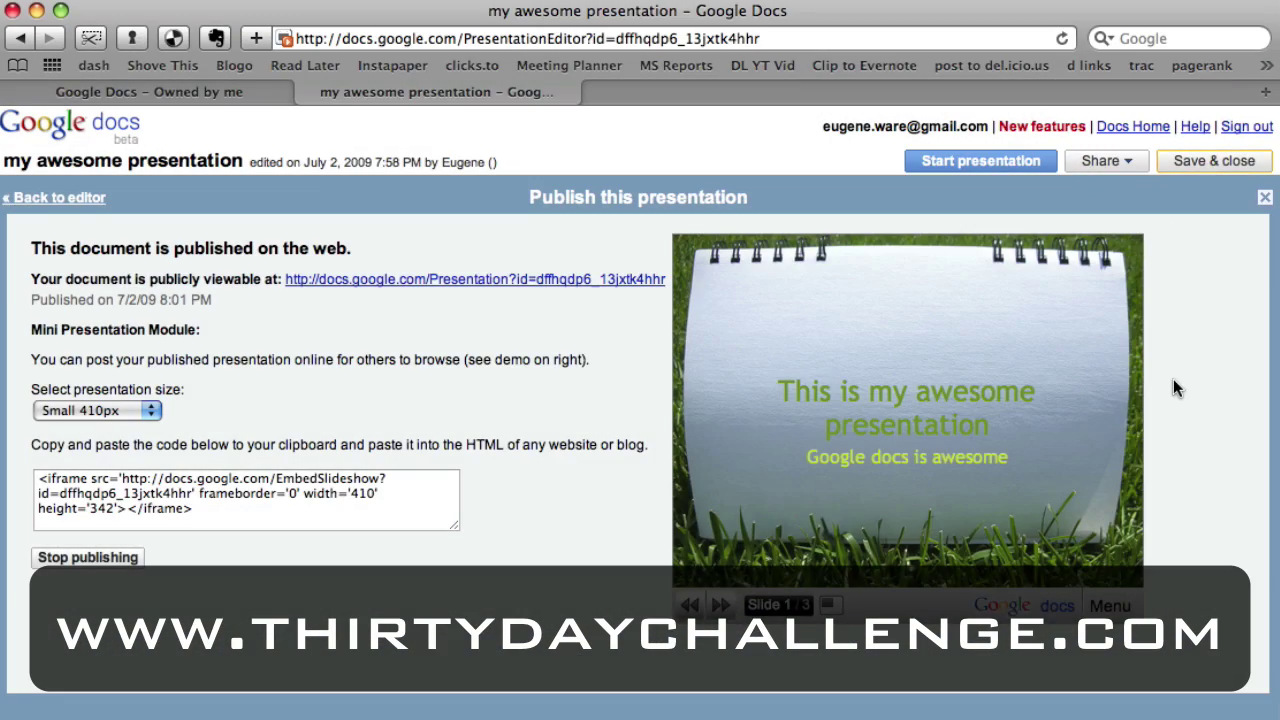
pyautogui.press('super+w')
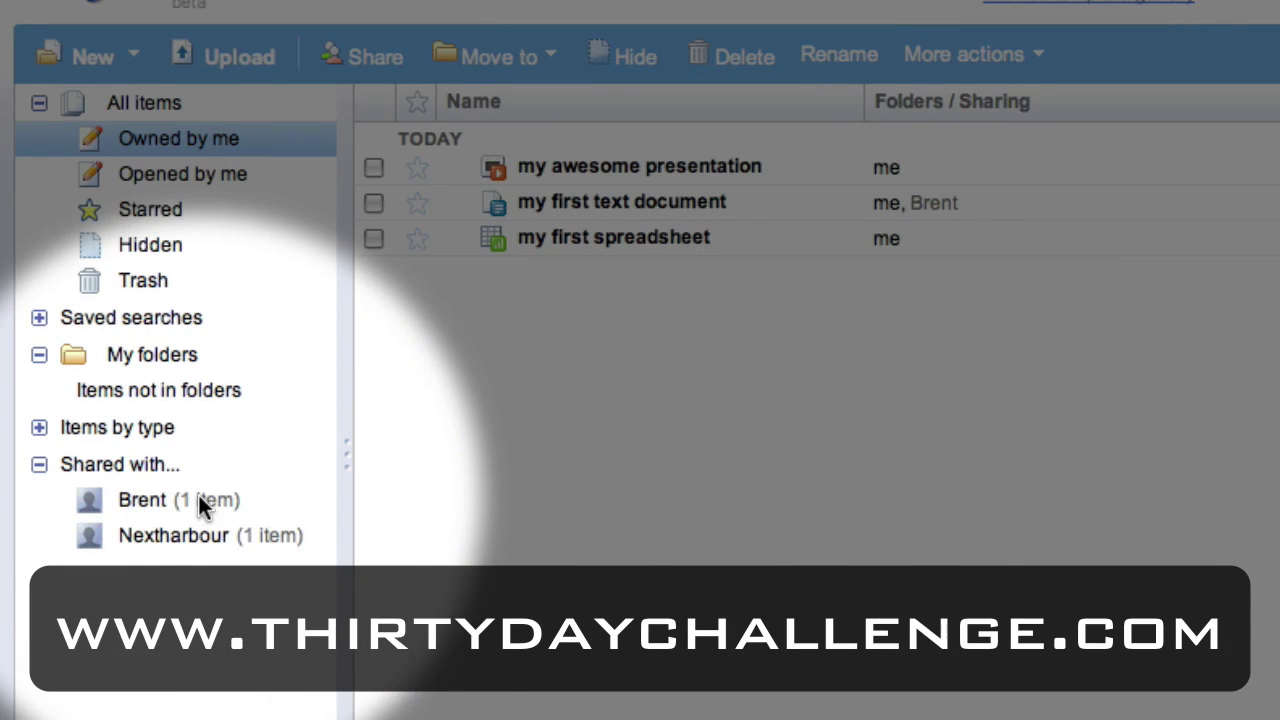
pyautogui.click(148, 497)
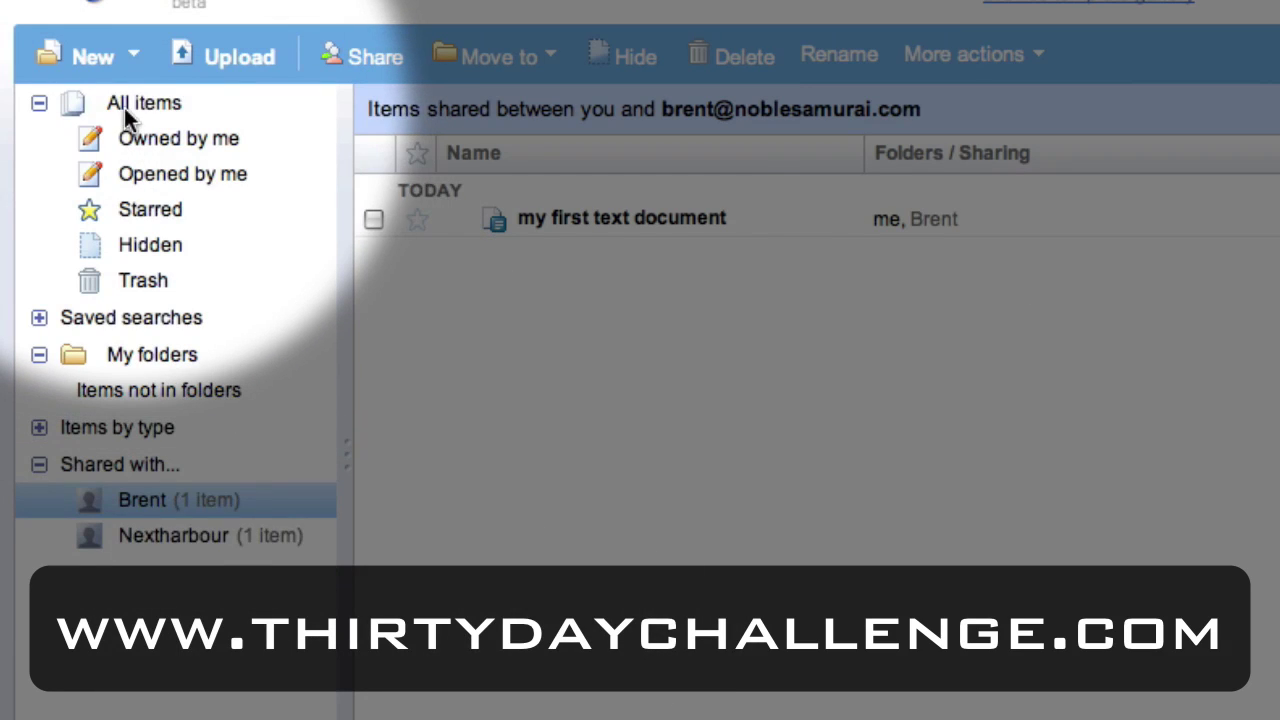
pyautogui.click(124, 108)
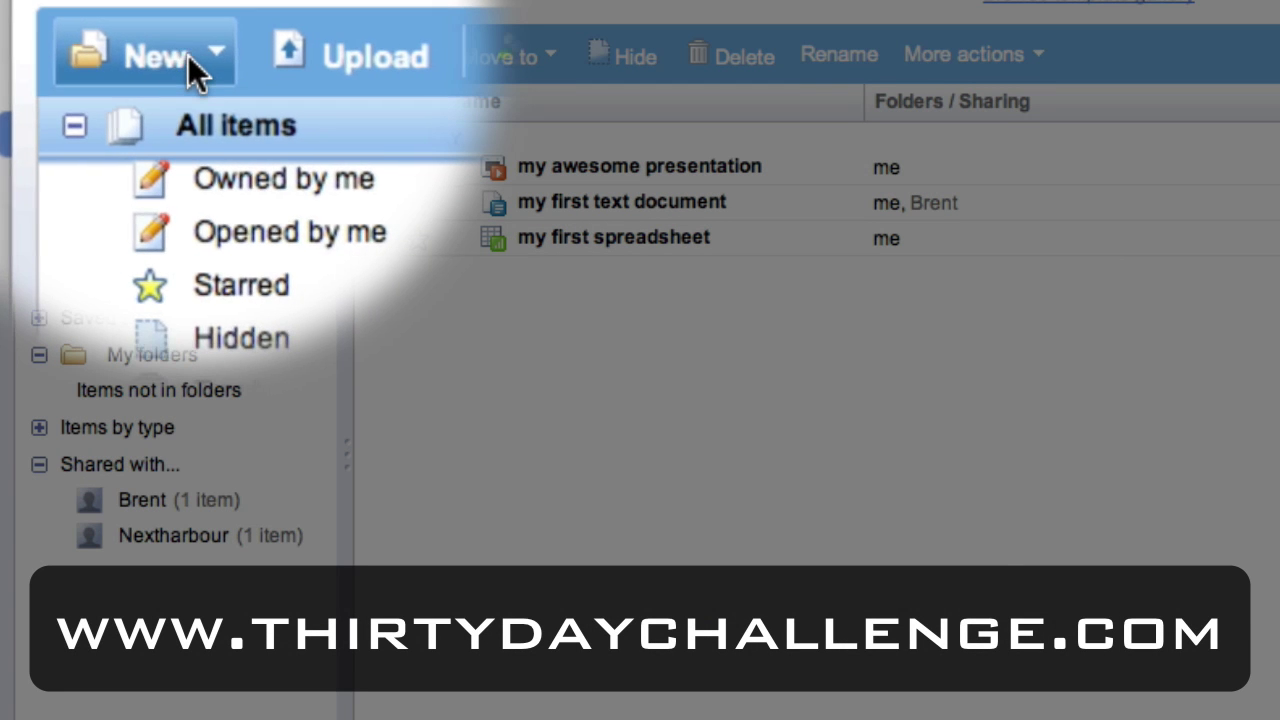
# Create a blank spreadsheet and save it as 'a cool spreadsheet'.
pyautogui.click(108, 54)
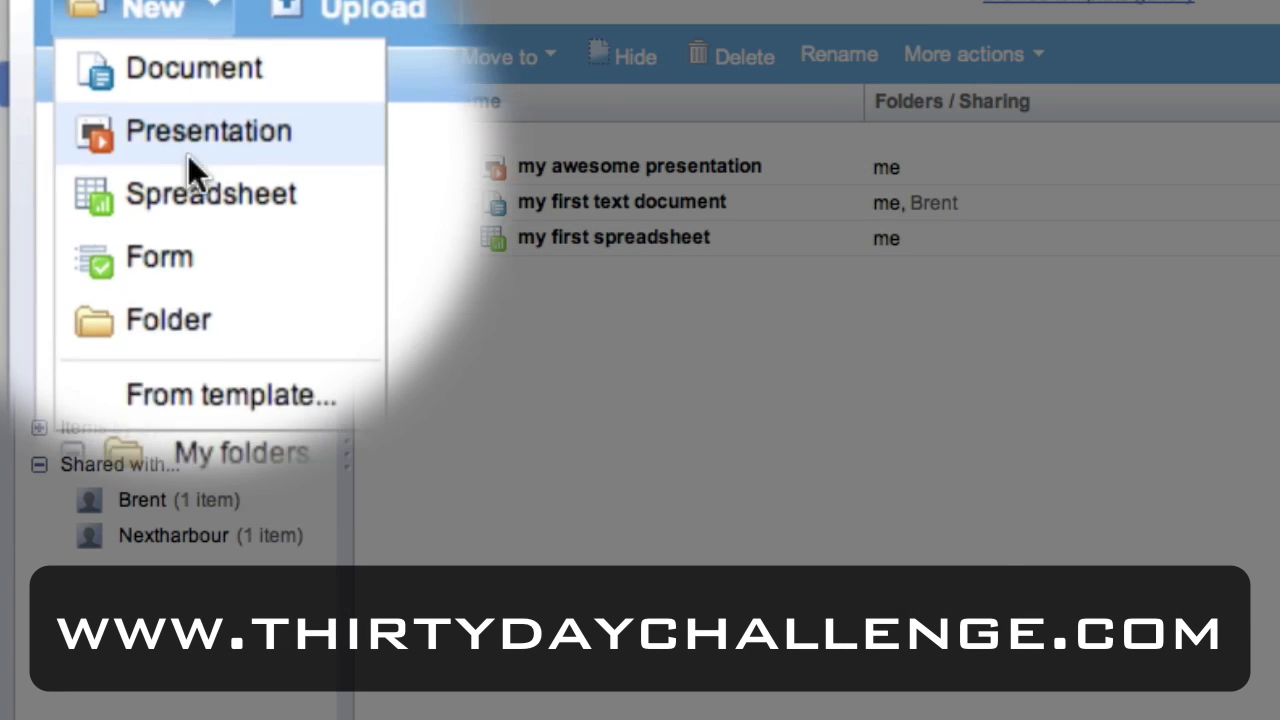
pyautogui.click(183, 194)
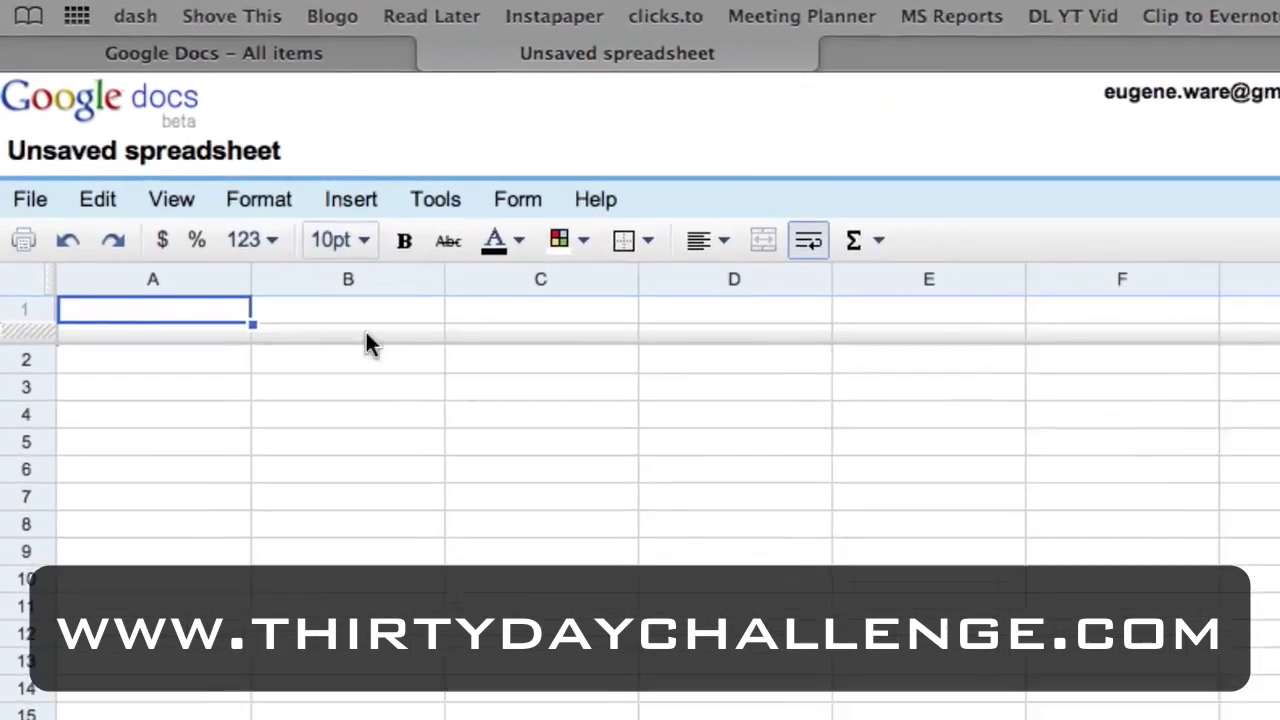
pyautogui.click(197, 151)
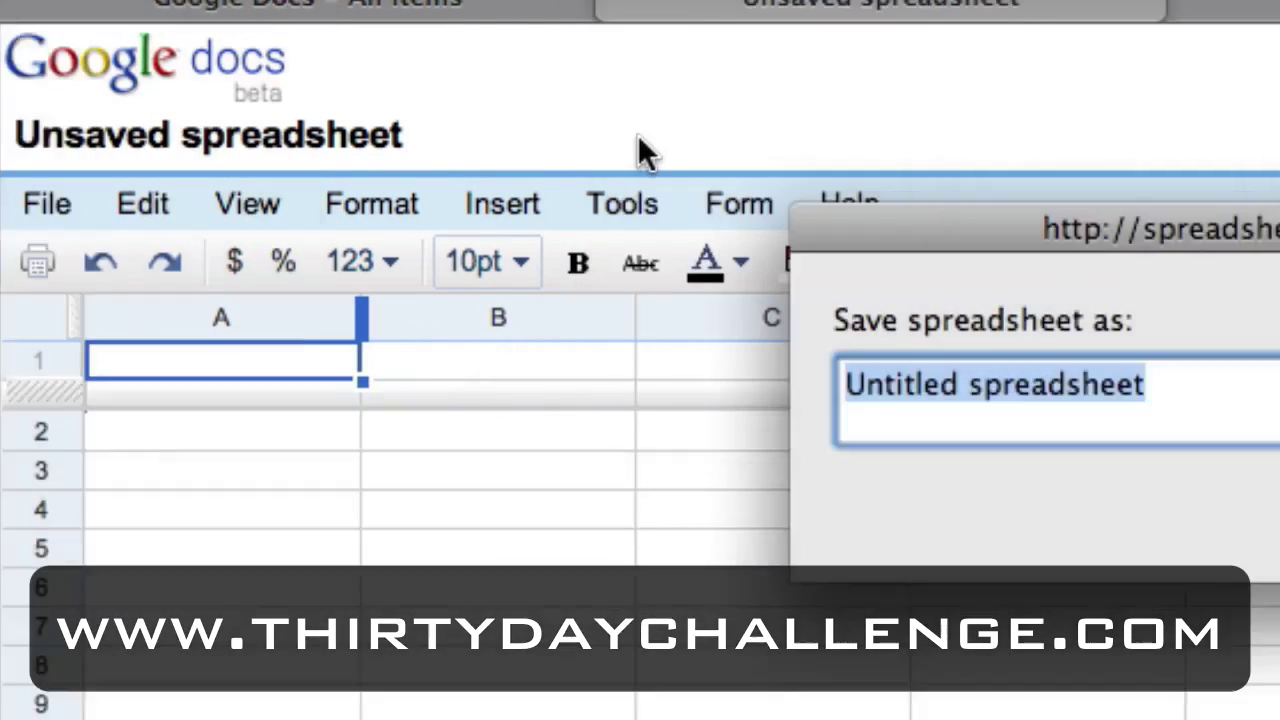
pyautogui.write('a ')
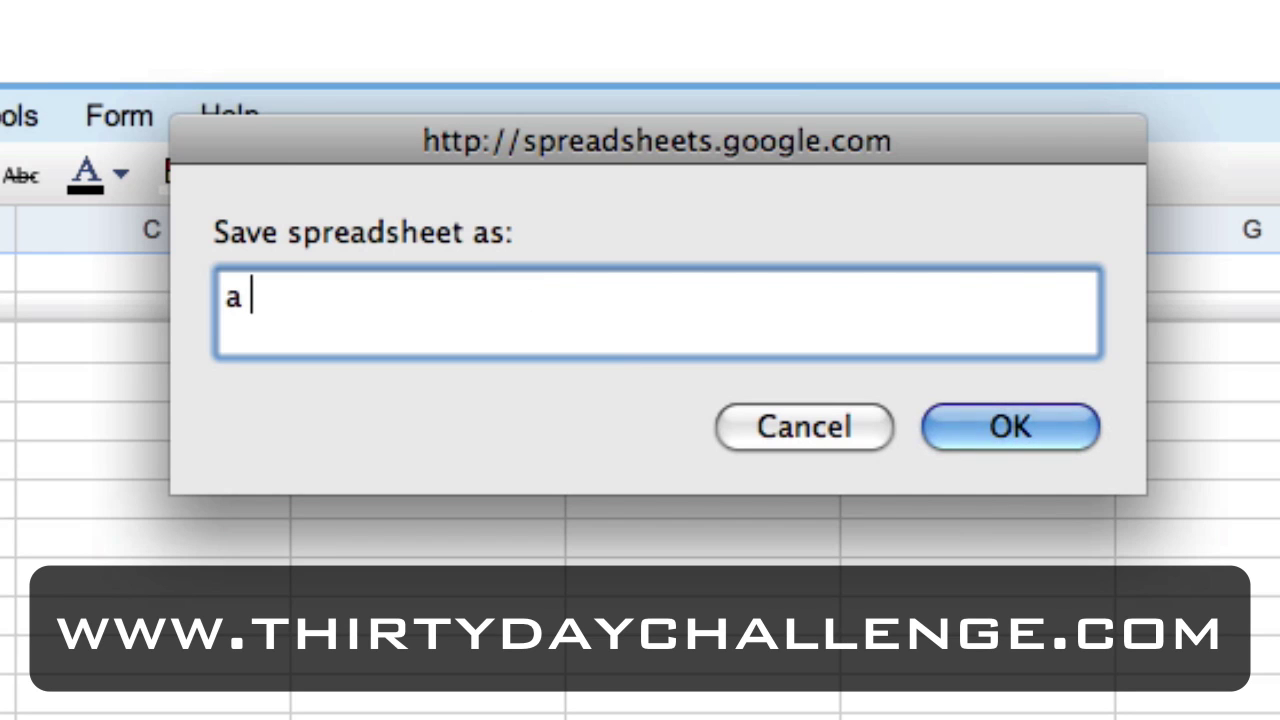
pyautogui.write('cool spreadshe')
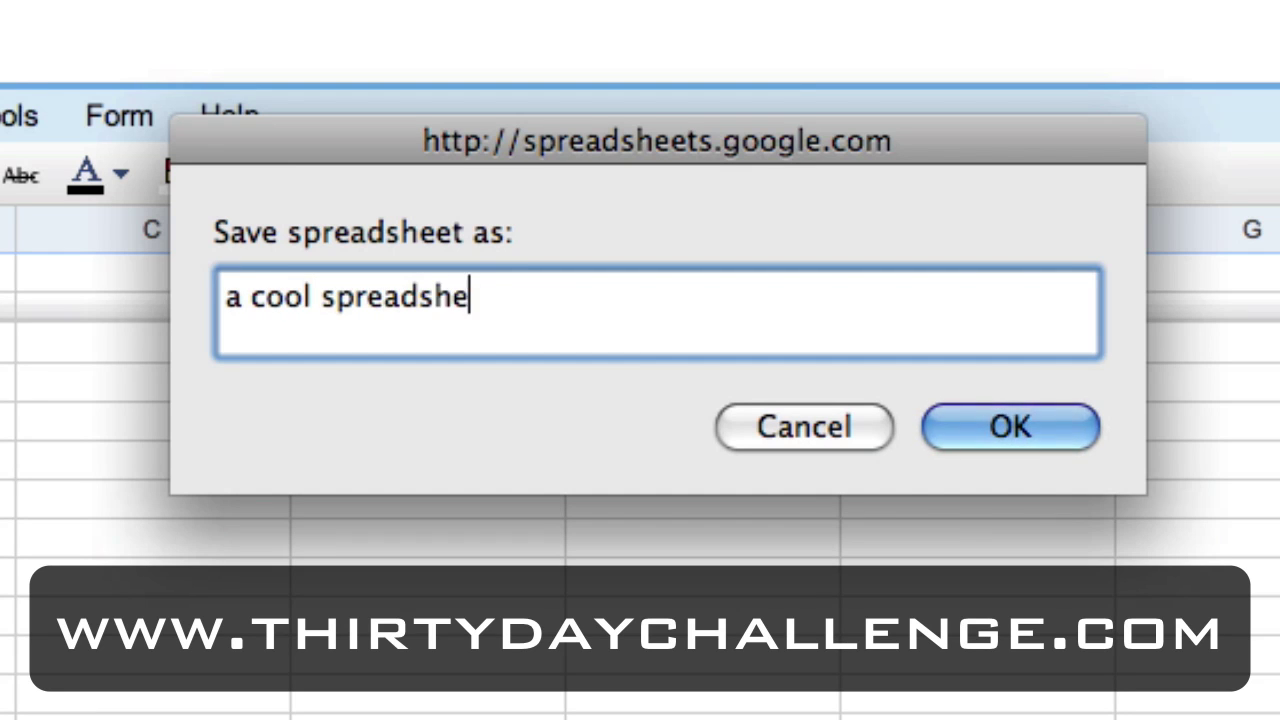
pyautogui.write('et')
pyautogui.press('Return')
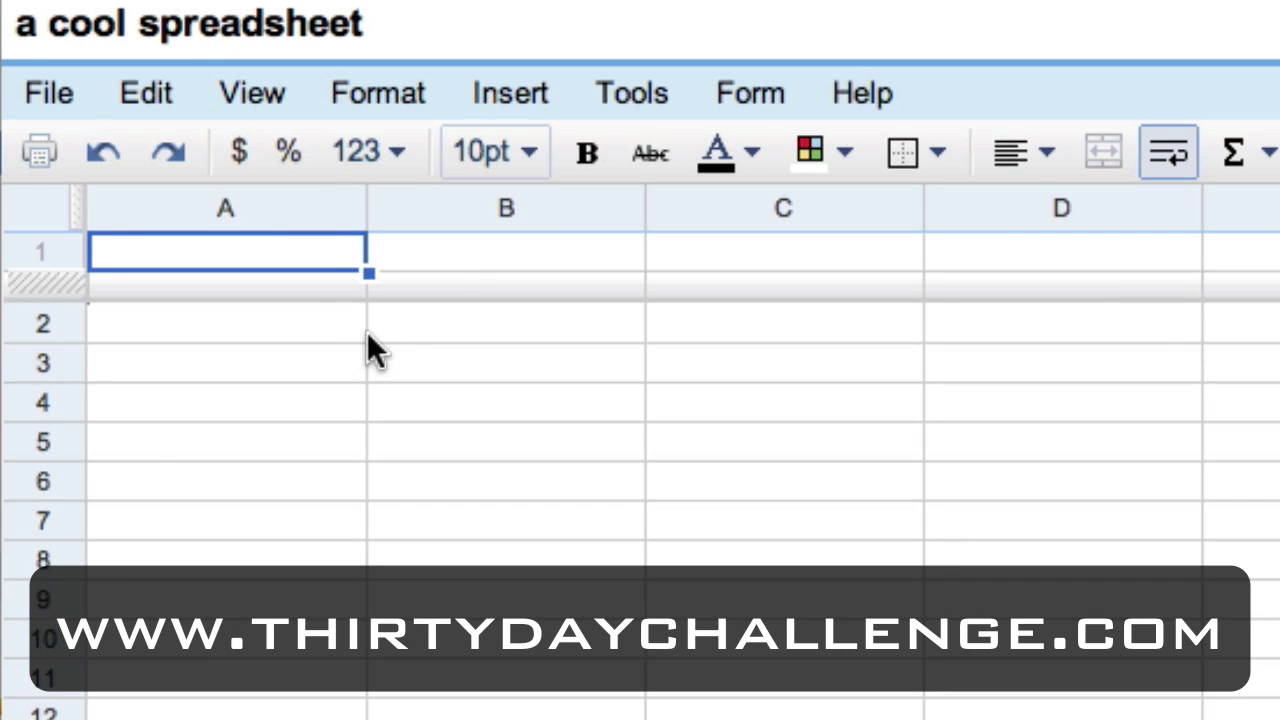
# Enter the headers 'Column 1' in A1 and 'Column 2' in B1.
pyautogui.write('Column 1')
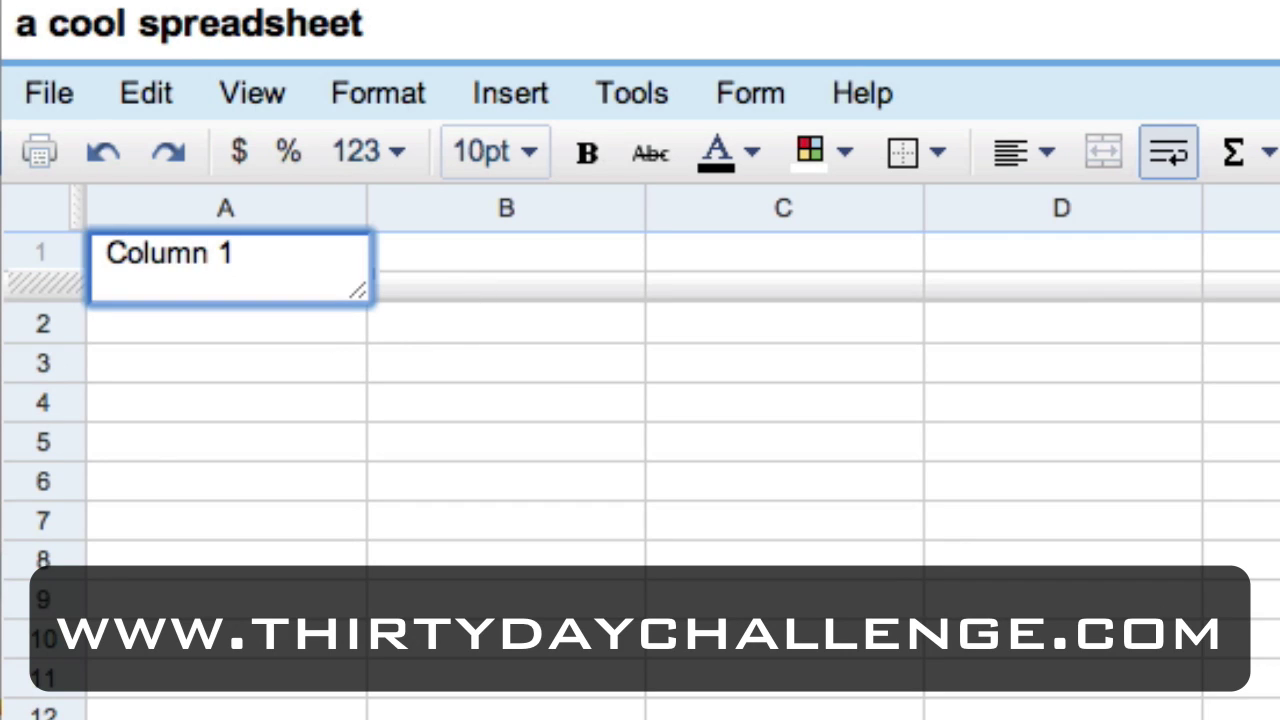
pyautogui.press('Tab')
pyautogui.write('Co')
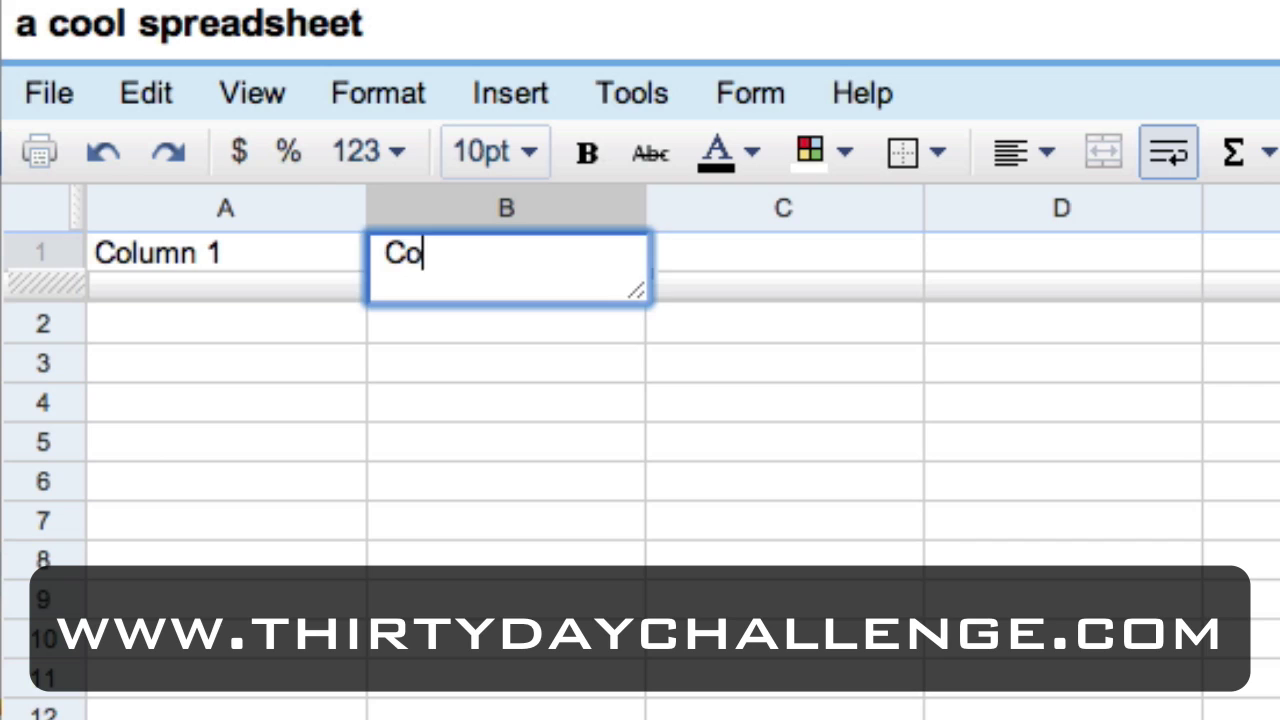
pyautogui.write('lumn 2')
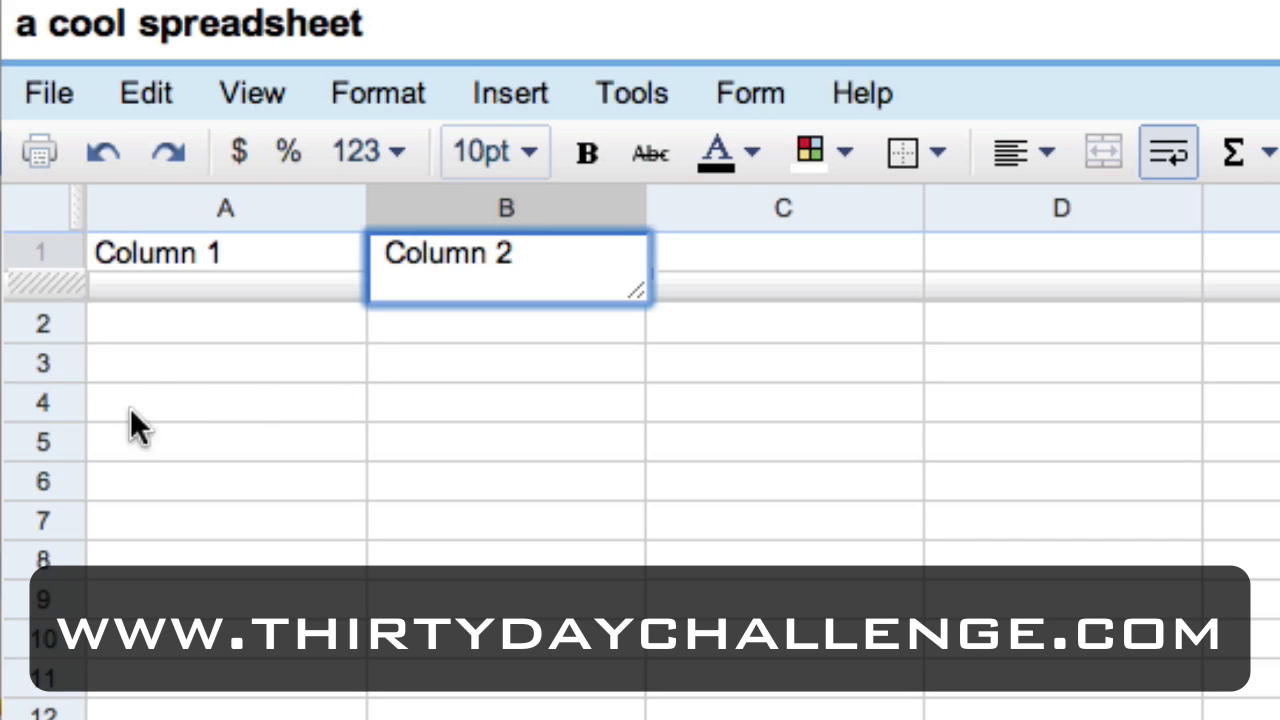
# Fill A2:A5 under Column 1 with the values 1, 2, 3 and 4.
pyautogui.click(141, 320)
pyautogui.write('12')
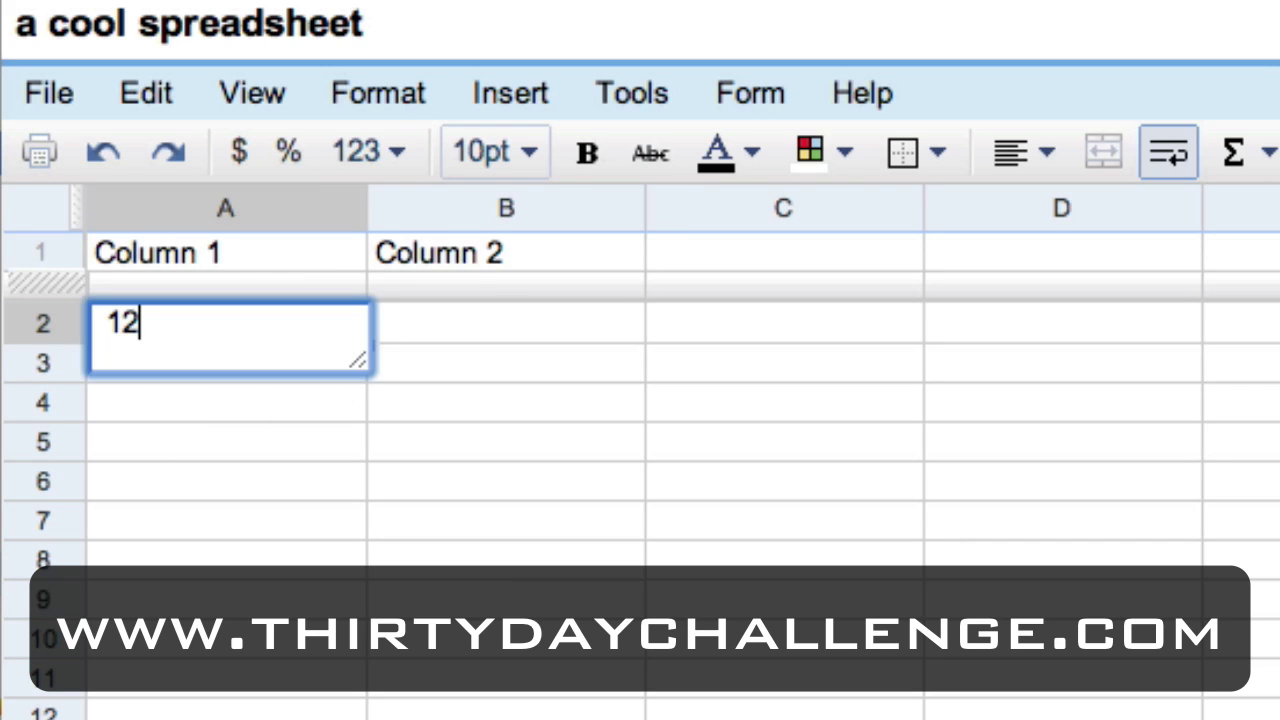
pyautogui.press('BackSpace')
pyautogui.press('Return')
pyautogui.write('2')
pyautogui.press('Return')
pyautogui.write('3')
pyautogui.press('Return')
pyautogui.write('4')
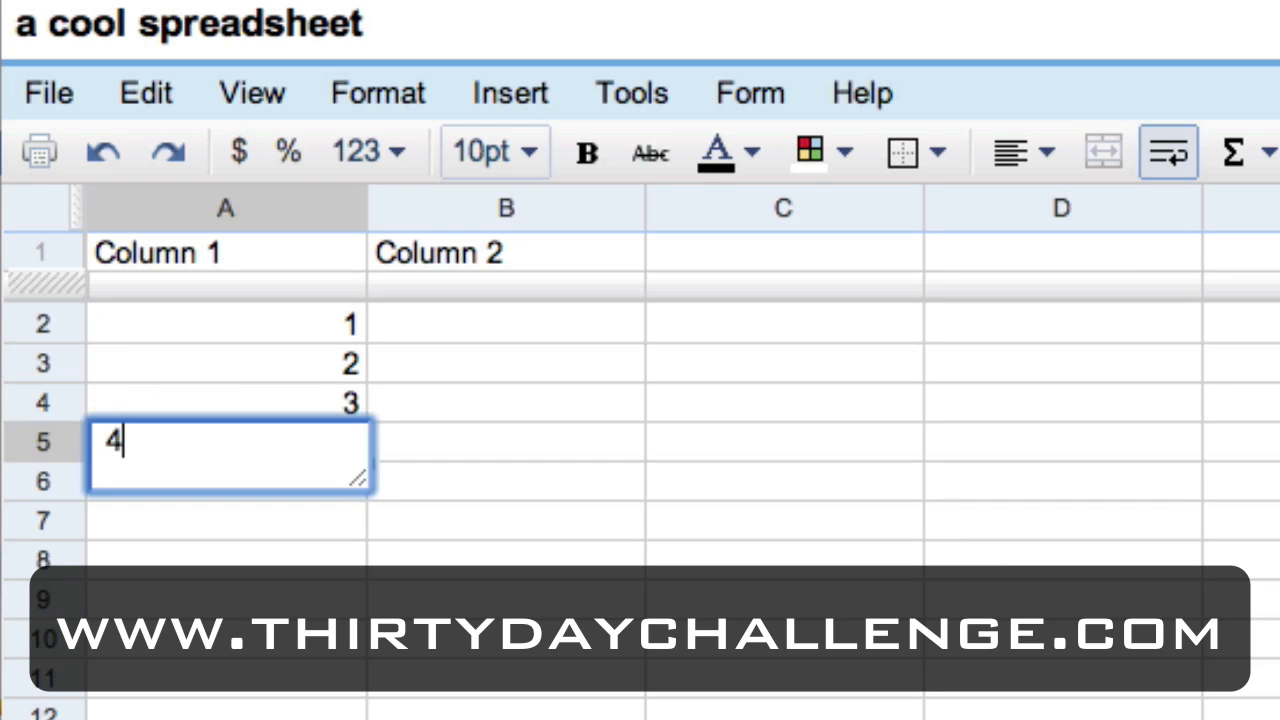
pyautogui.press('Return')
# Fill B2:B5 under Column 2 with the values 100, 200, 300 and 400.
pyautogui.click(226, 442)
pyautogui.click(506, 402)
pyautogui.click(506, 323)
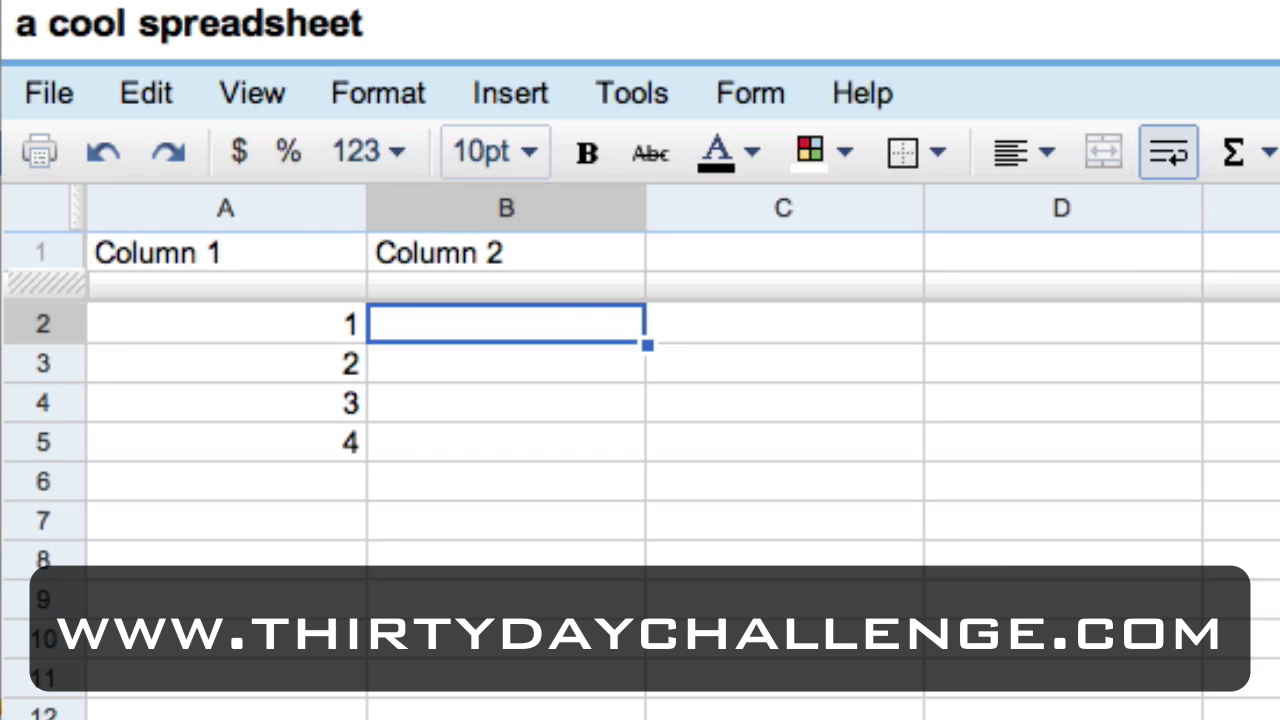
pyautogui.write('100')
pyautogui.press('Return')
pyautogui.write('200')
pyautogui.press('Return')
pyautogui.write('300')
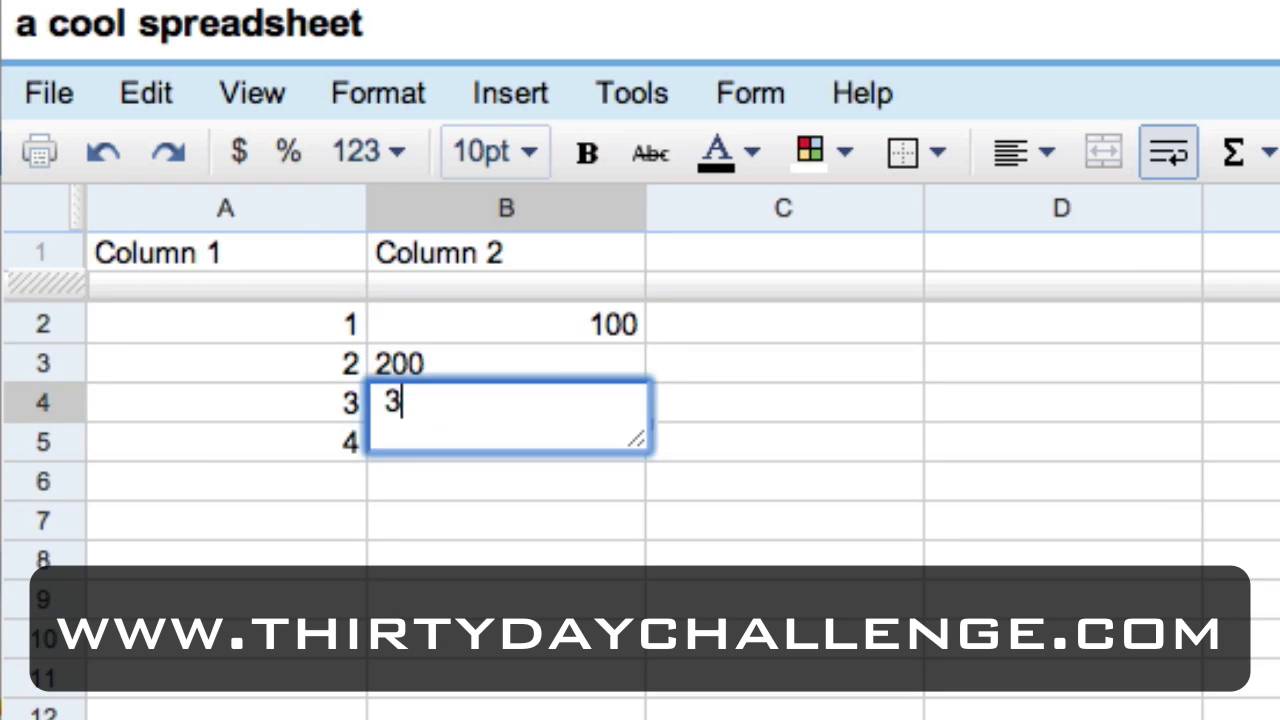
pyautogui.press('Return')
pyautogui.write('400')
pyautogui.press('Return')
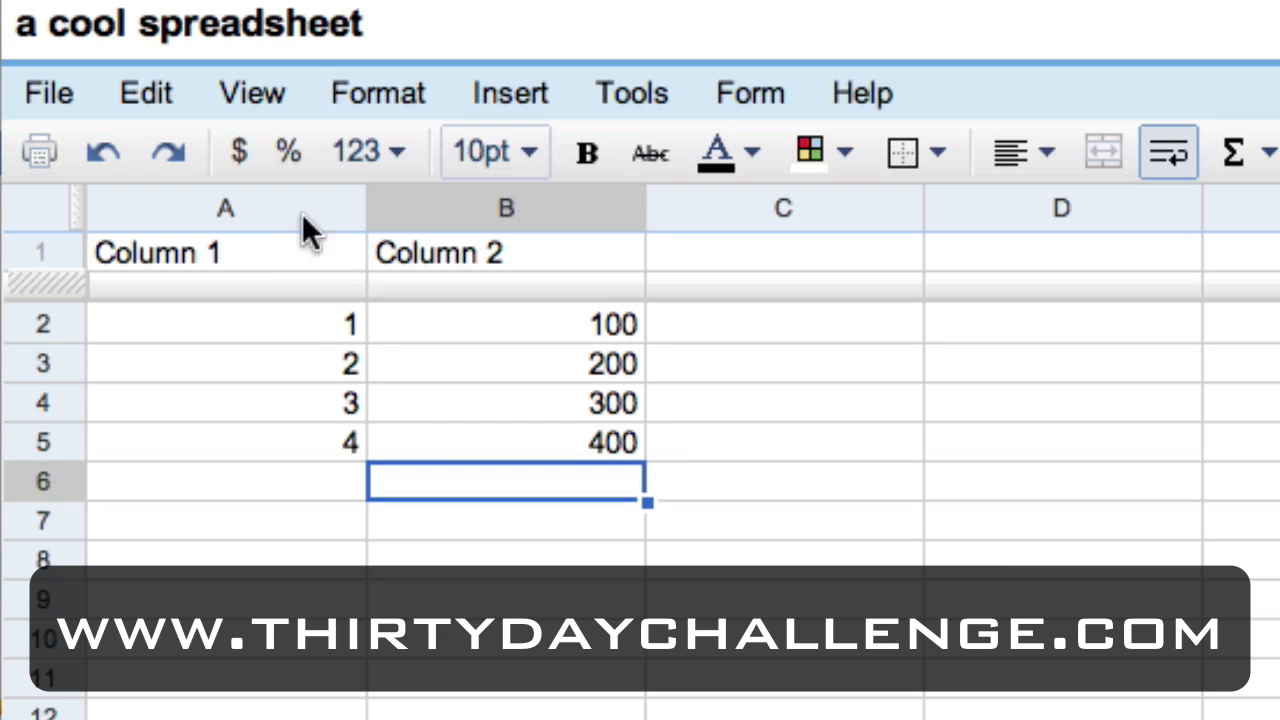
# Enter =SUM(B2:B5) in B6 and make the resulting 1000 total bold.
pyautogui.write('=SUM(')
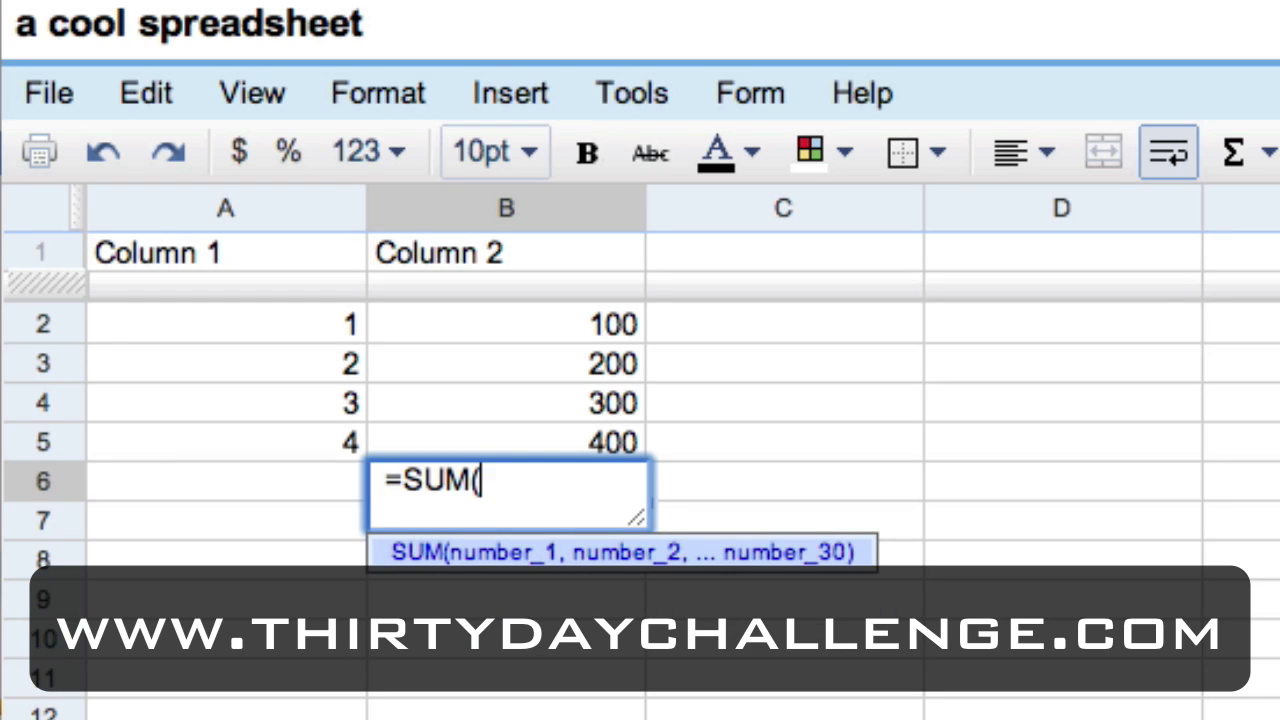
pyautogui.write('B2')
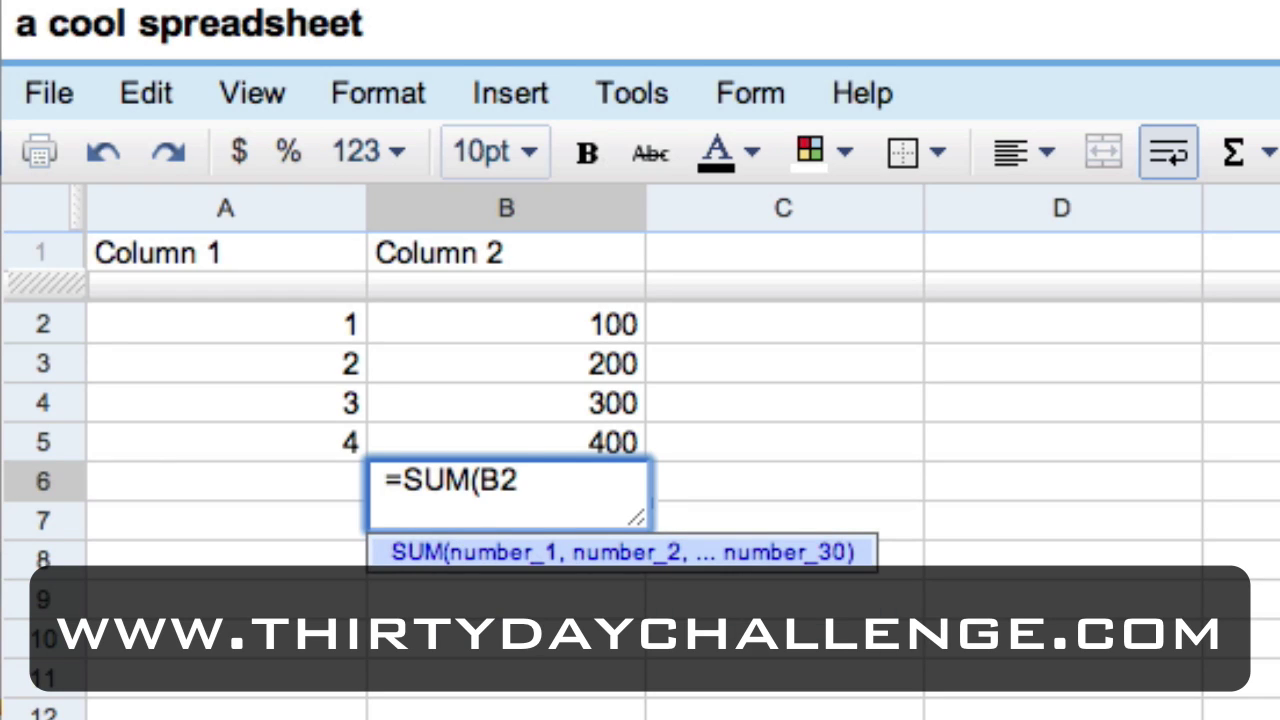
pyautogui.write(':B5)')
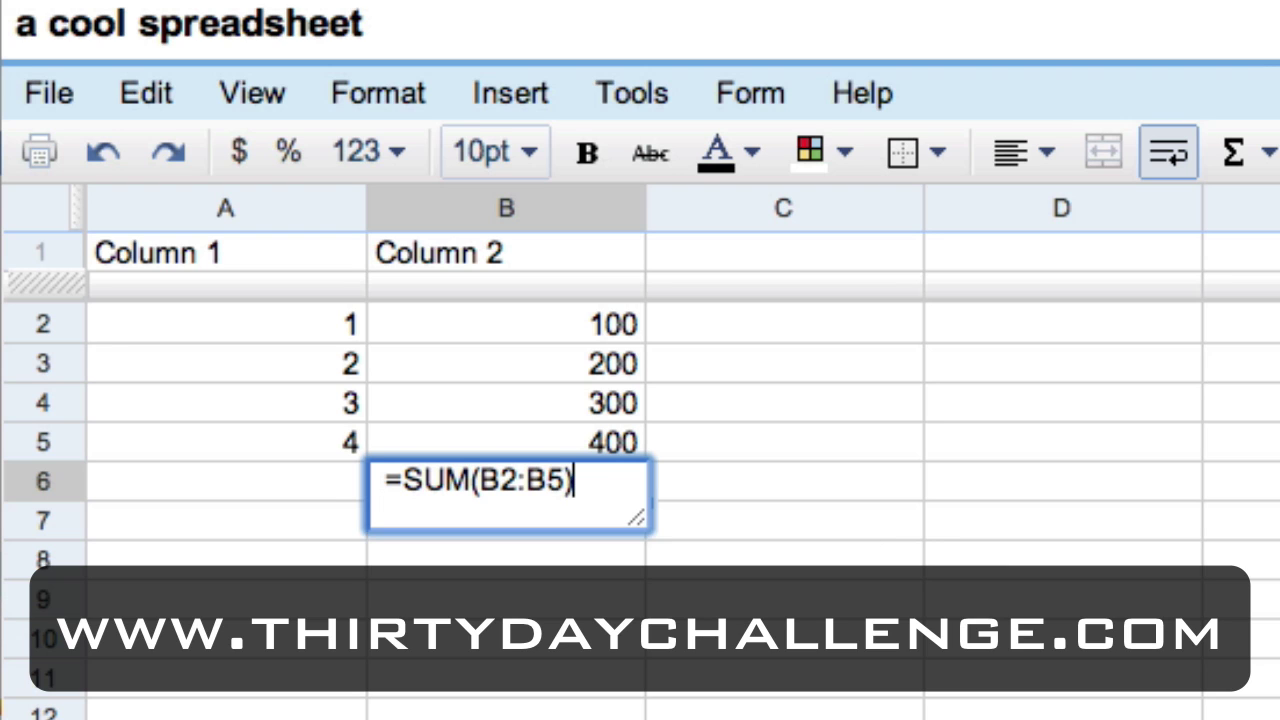
pyautogui.press('Return')
pyautogui.click(505, 481)
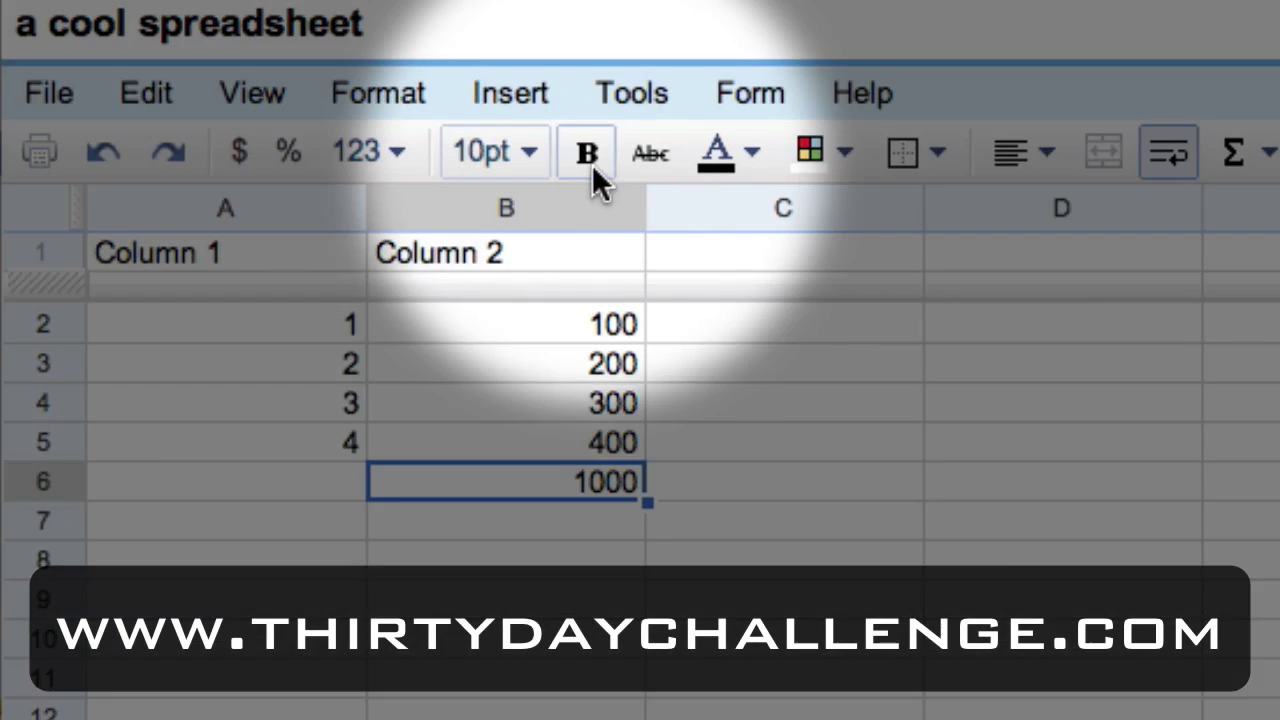
pyautogui.click(590, 158)
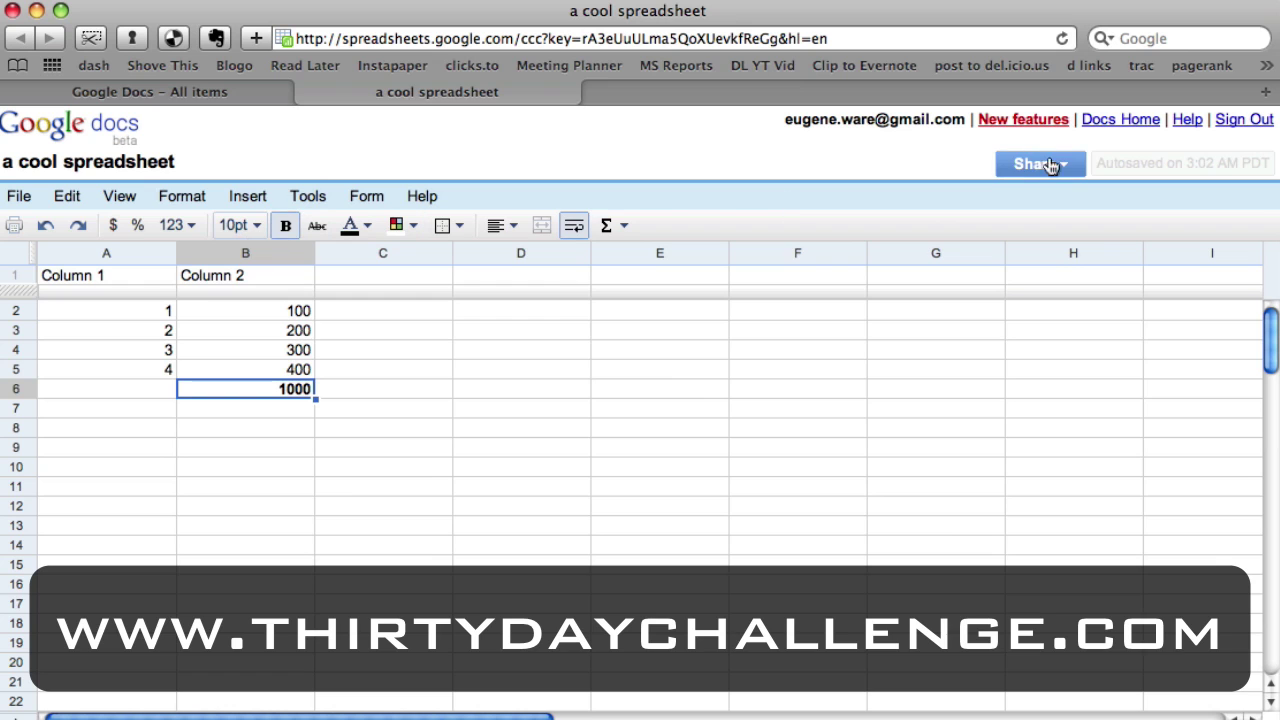
# Check the Share options, then use File > Save & close on 'a cool spreadsheet'.
pyautogui.click(1046, 166)
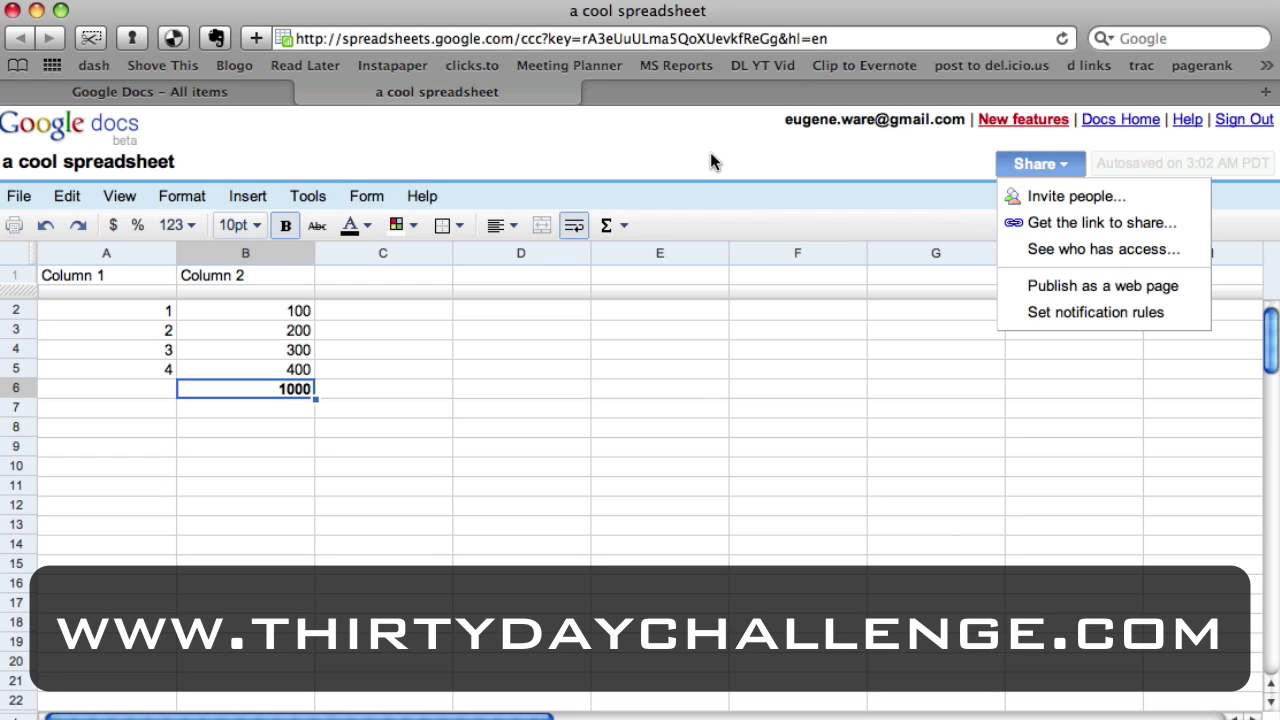
pyautogui.click(321, 331)
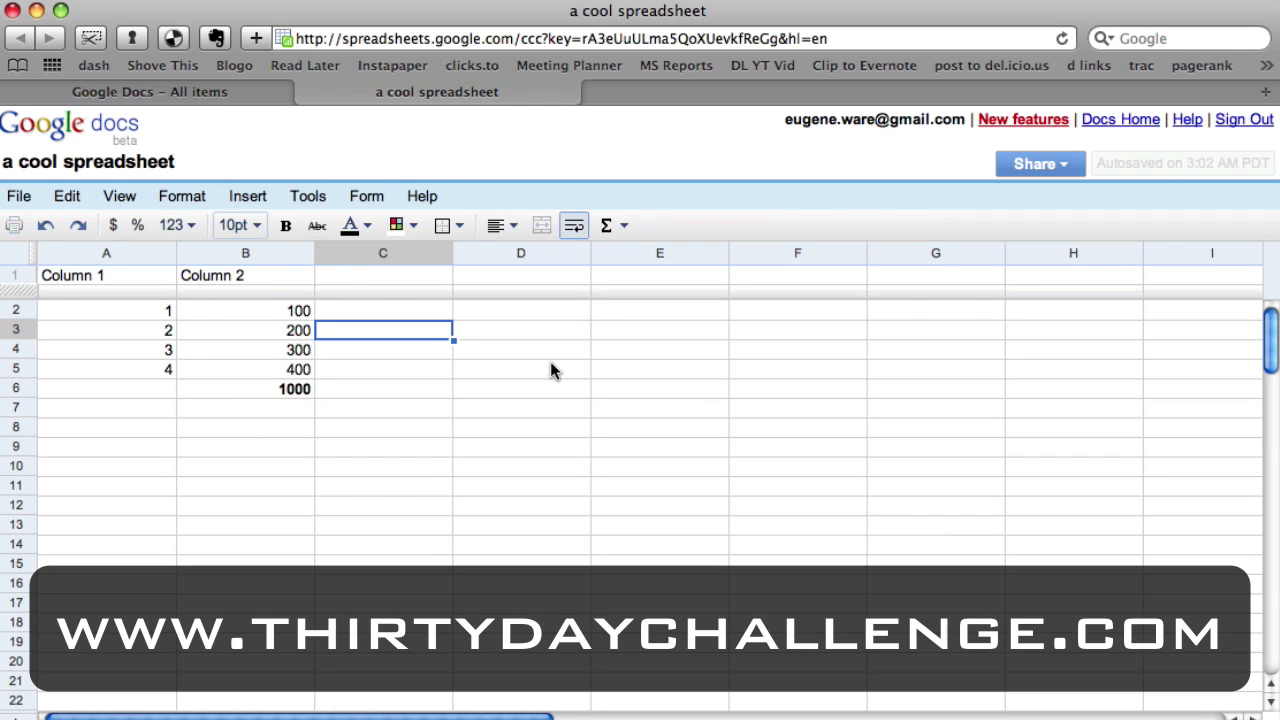
pyautogui.click(20, 197)
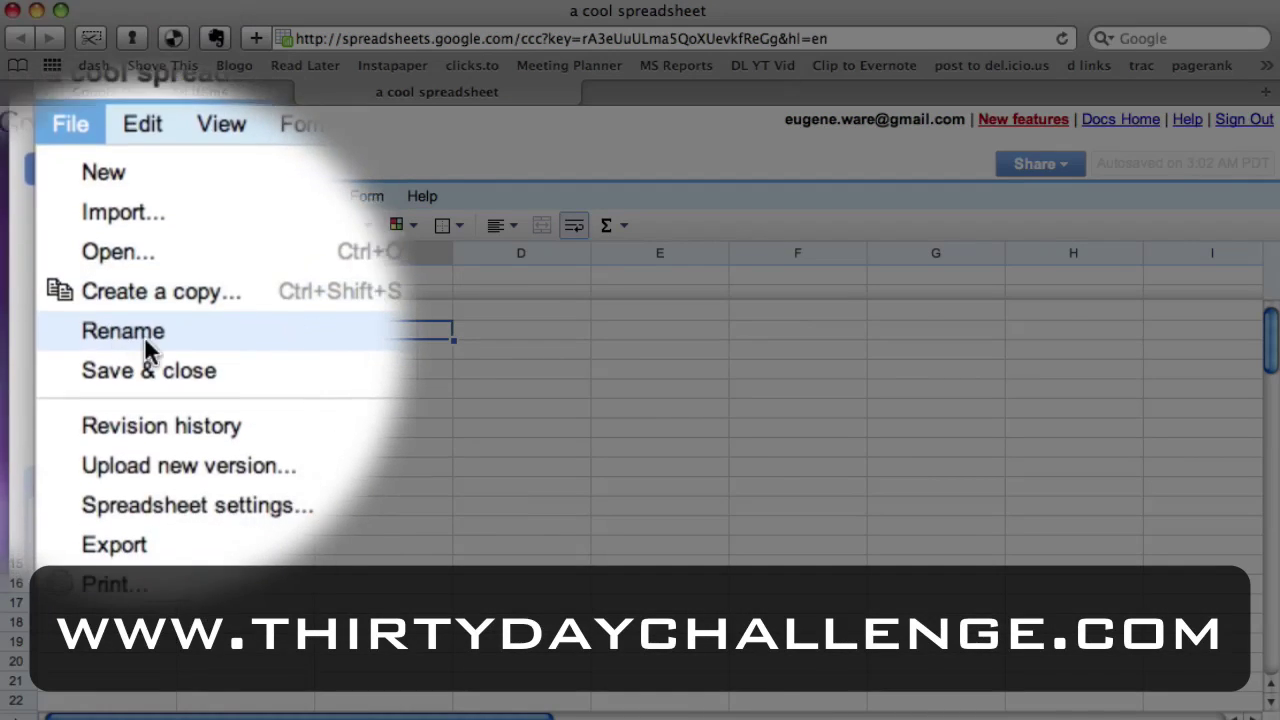
pyautogui.click(177, 366)
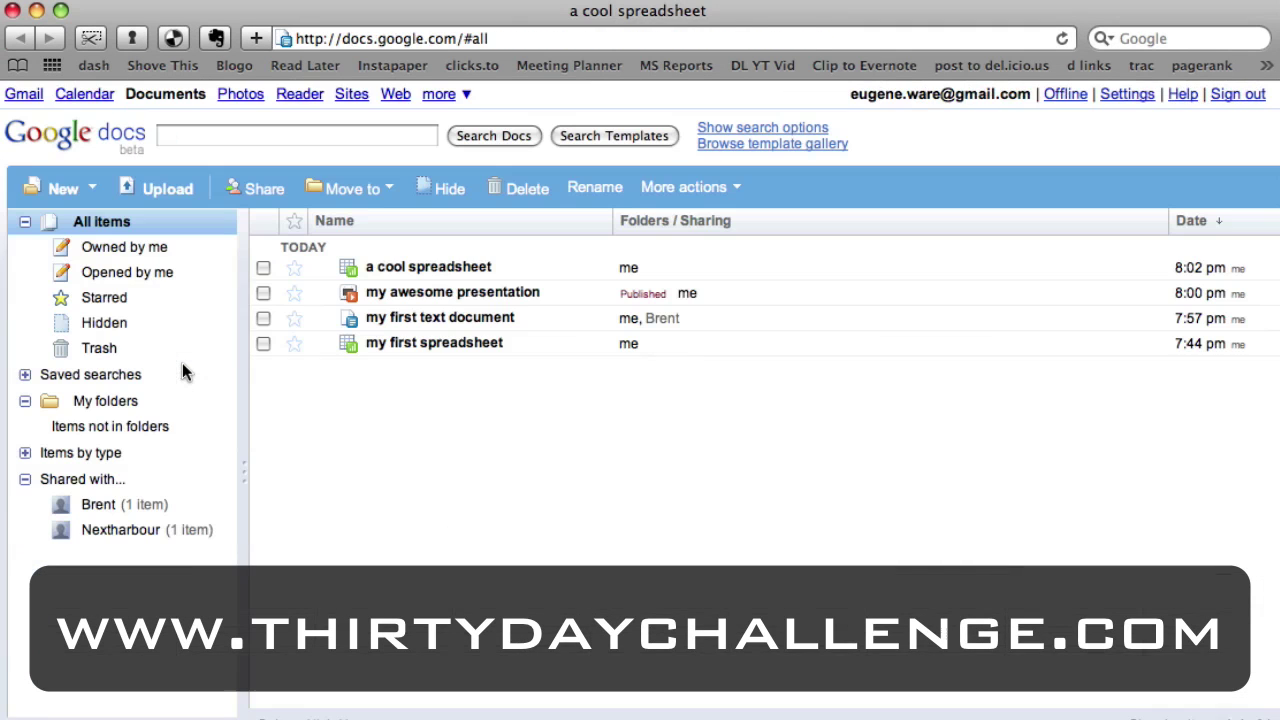